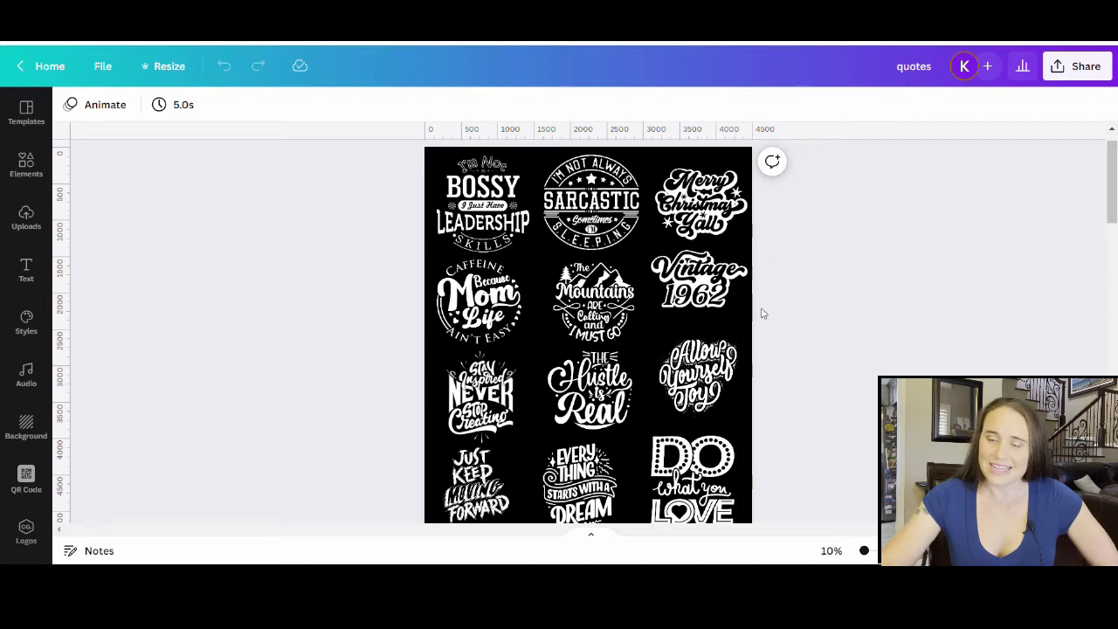
Step: Zoom the quotes page to 18% and scroll through the six white quote graphics up close
left_click(731, 351)
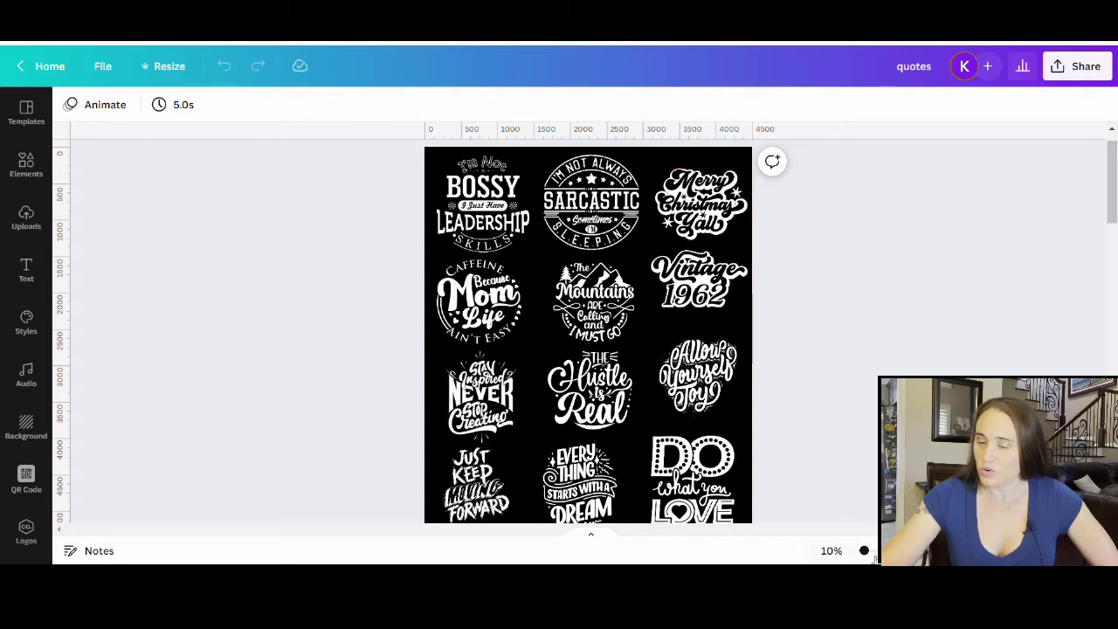
left_click_drag(864, 550, 892, 550)
scroll(588, 332, "up", 4)
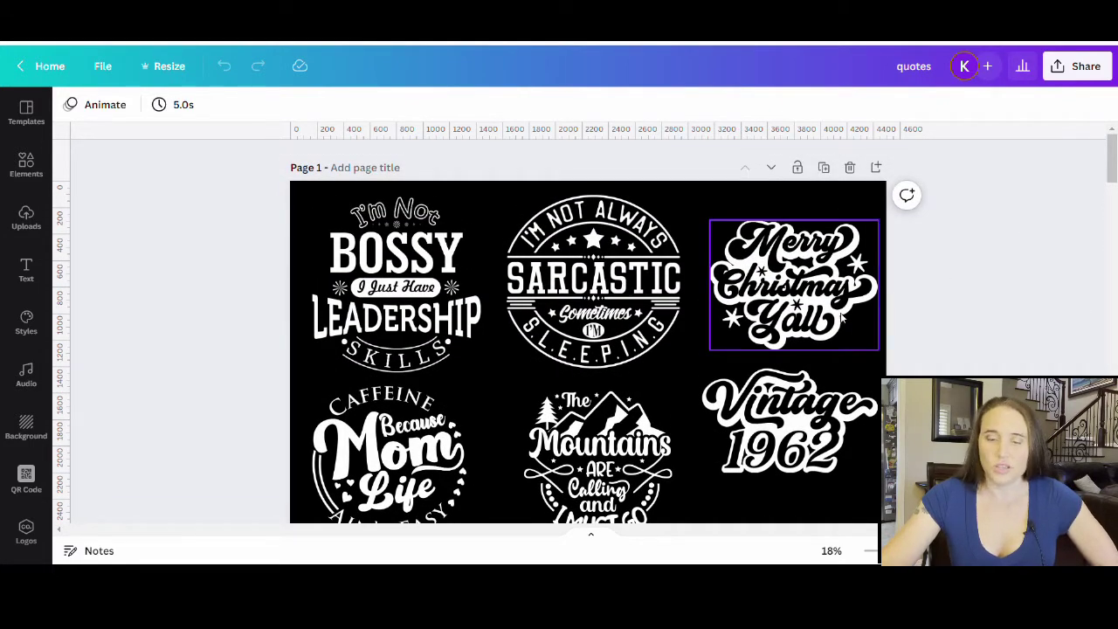
scroll(1011, 326, "down", 2)
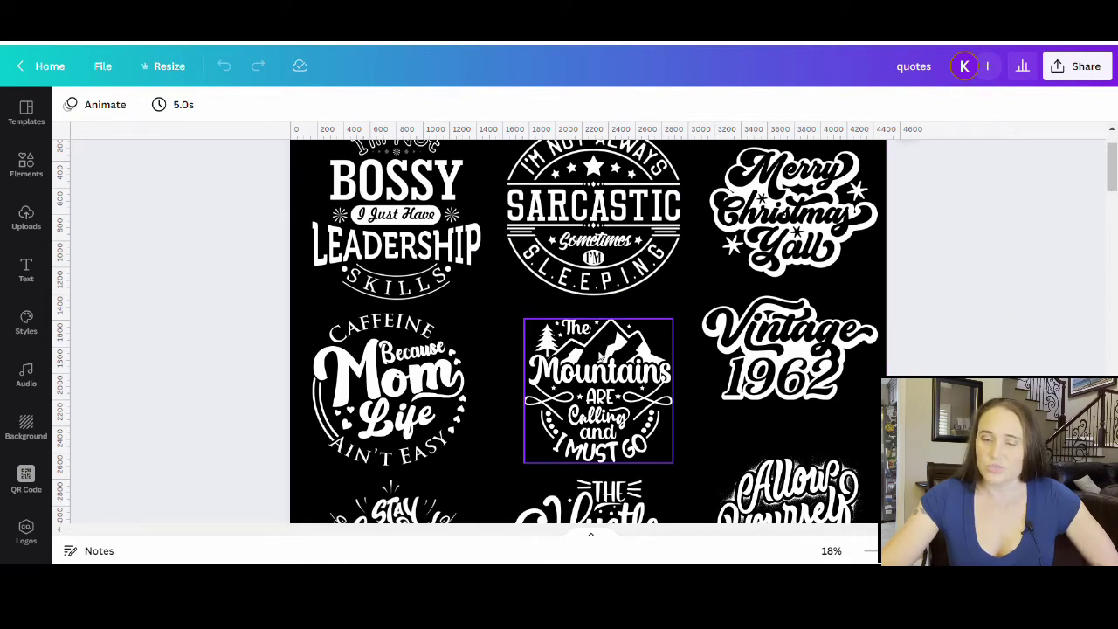
scroll(760, 256, "down", 4)
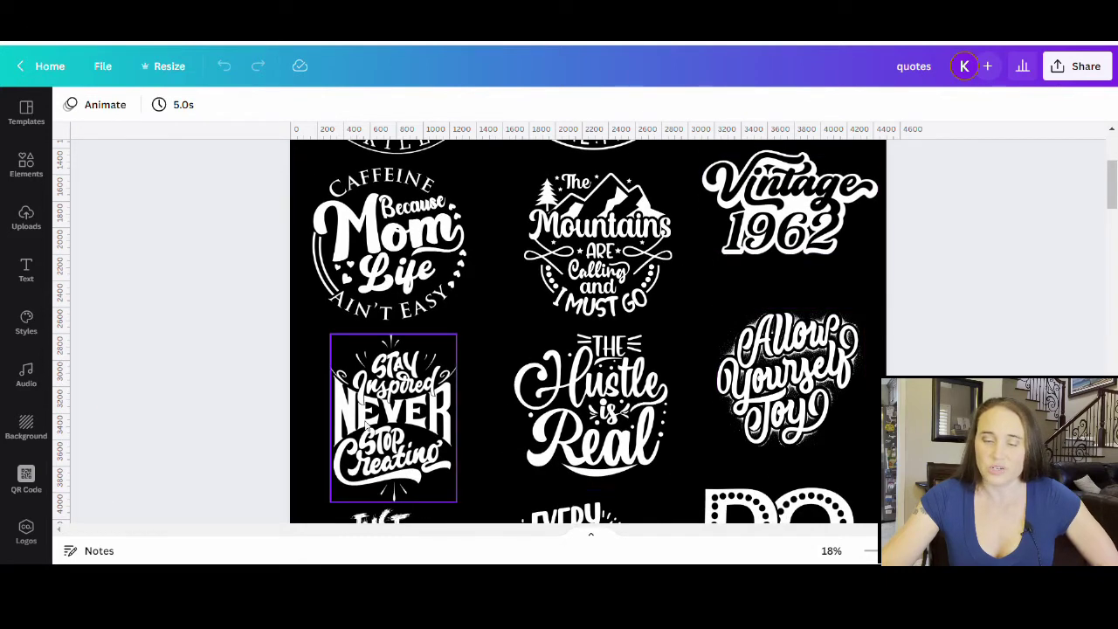
scroll(914, 300, "down", 2)
scroll(398, 345, "down", 2)
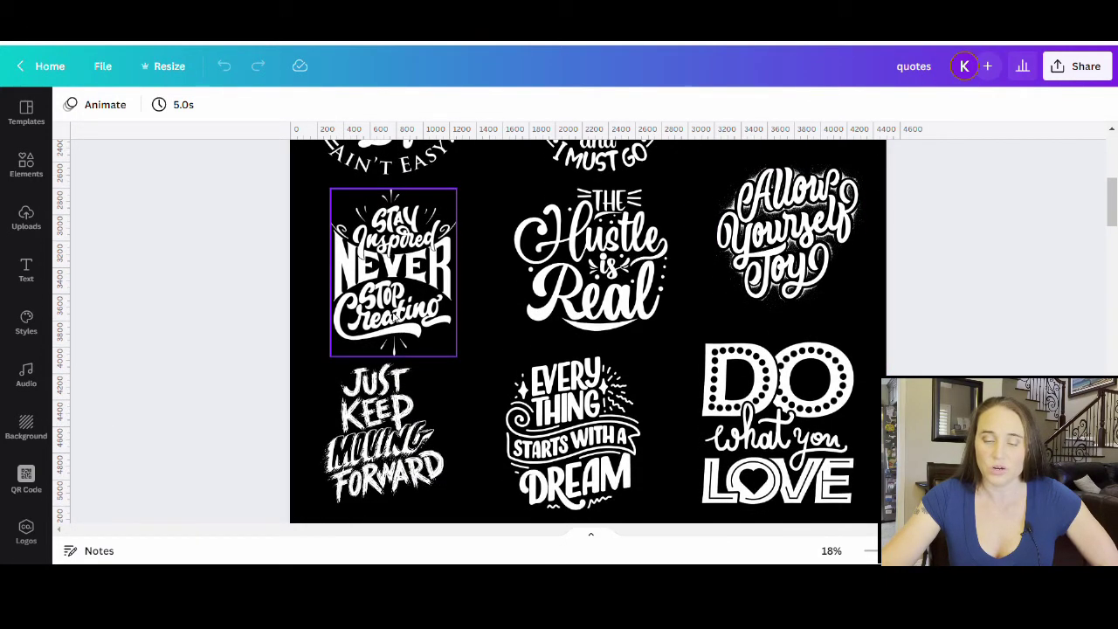
scroll(818, 427, "up", 7)
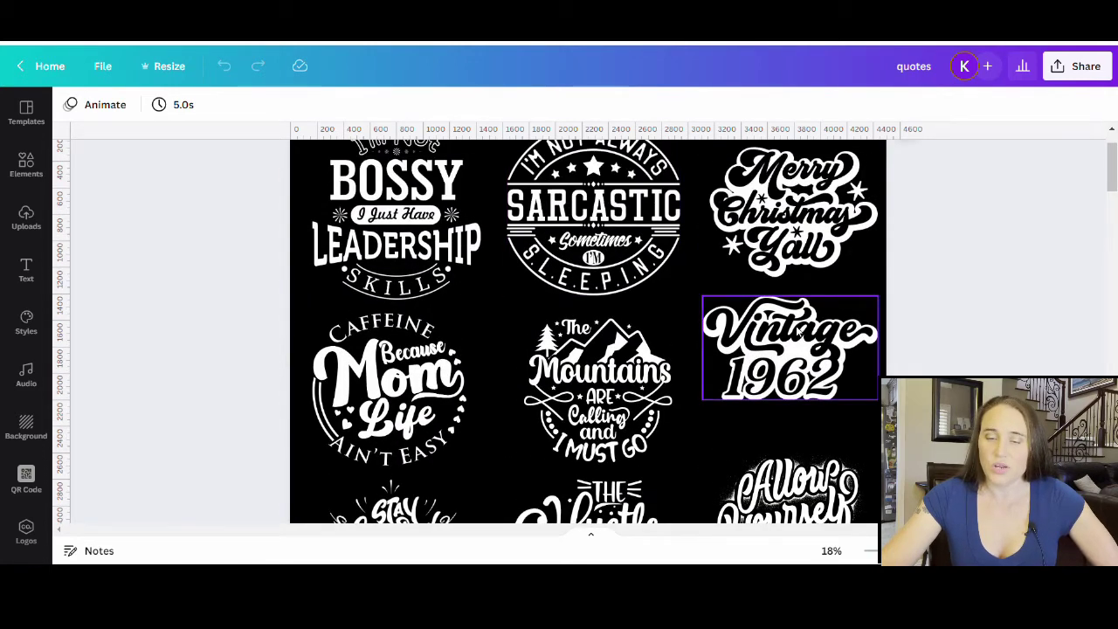
scroll(553, 330, "up", 2)
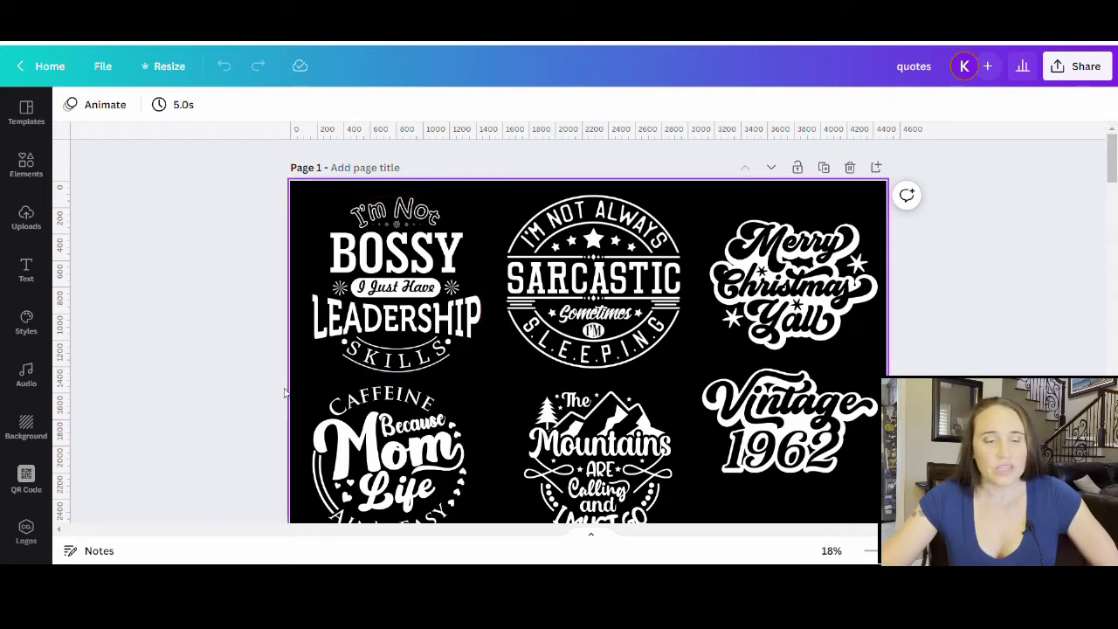
Step: Search the Elements library for 'funny quotes' and show only Graphics results
left_click(26, 166)
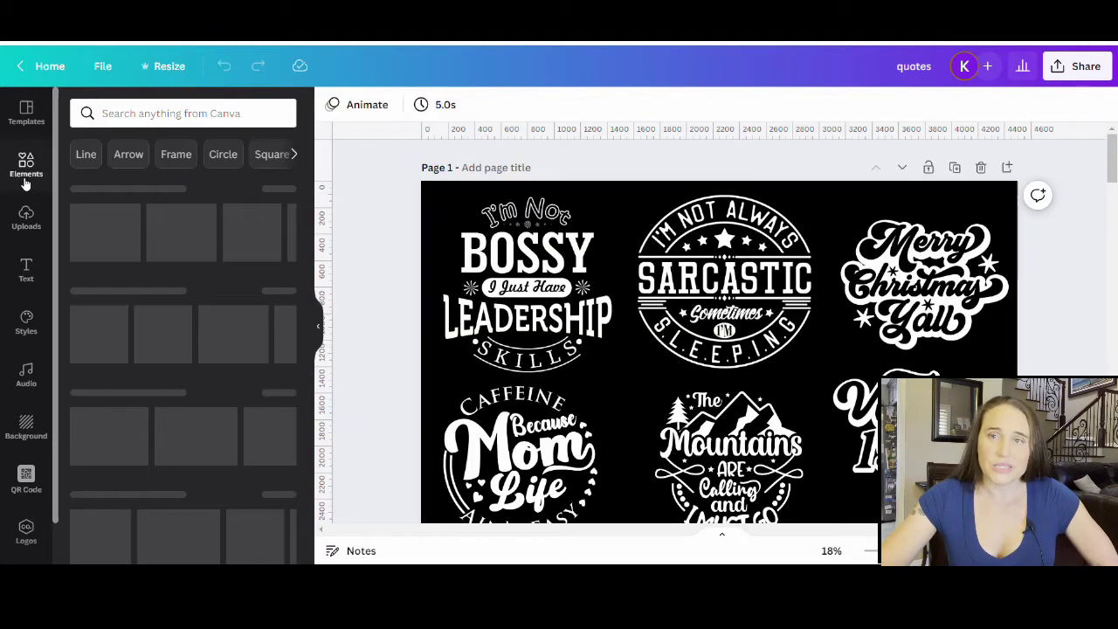
left_click(136, 115)
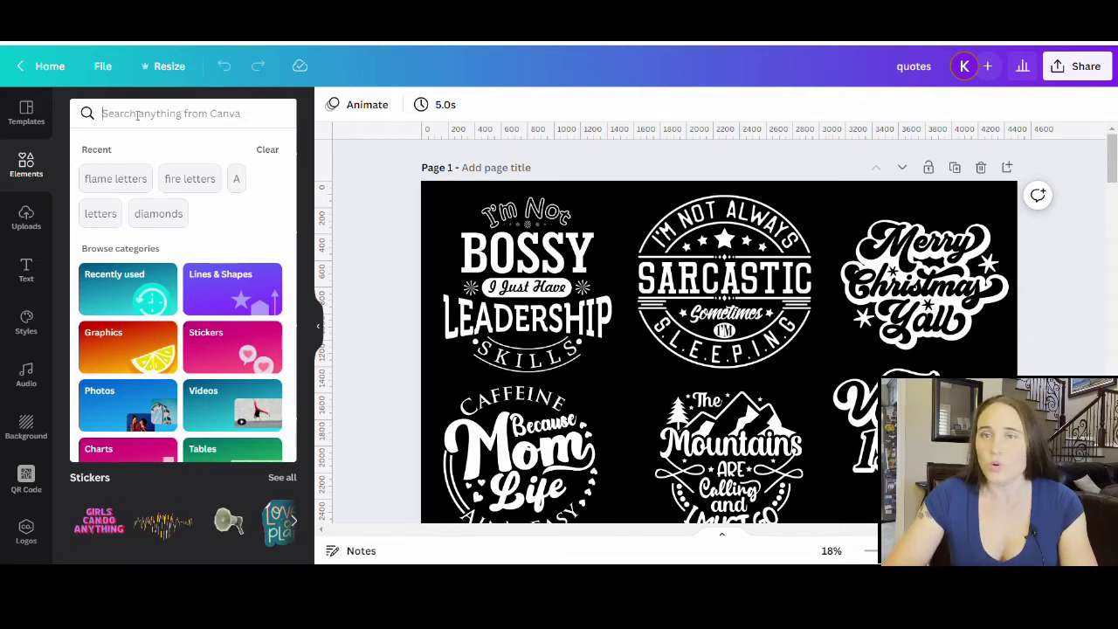
type("funny")
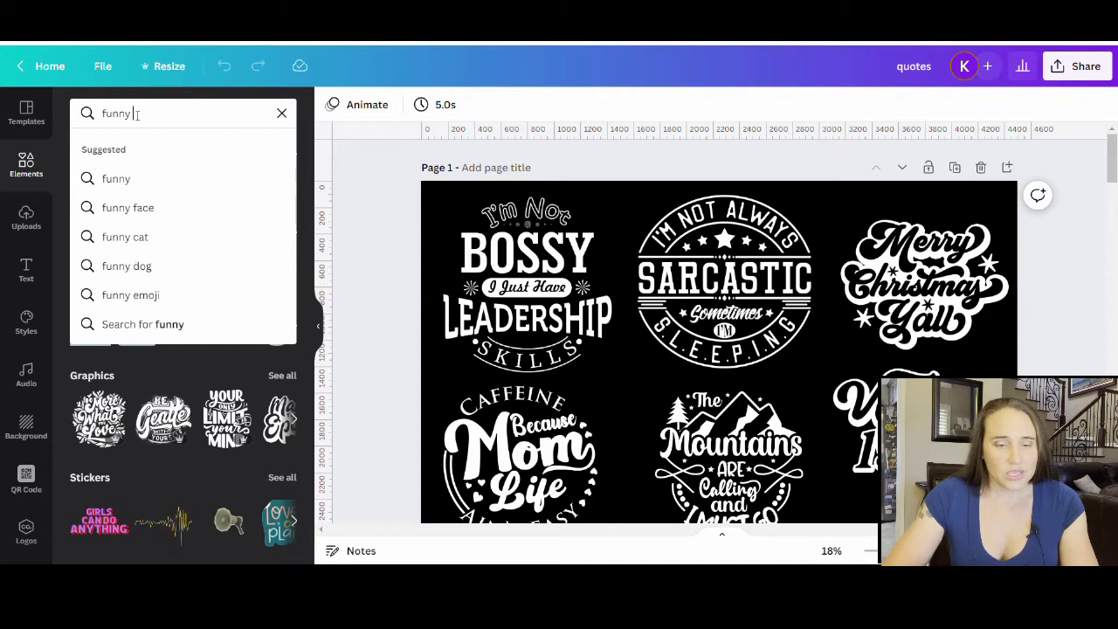
type(" quotes")
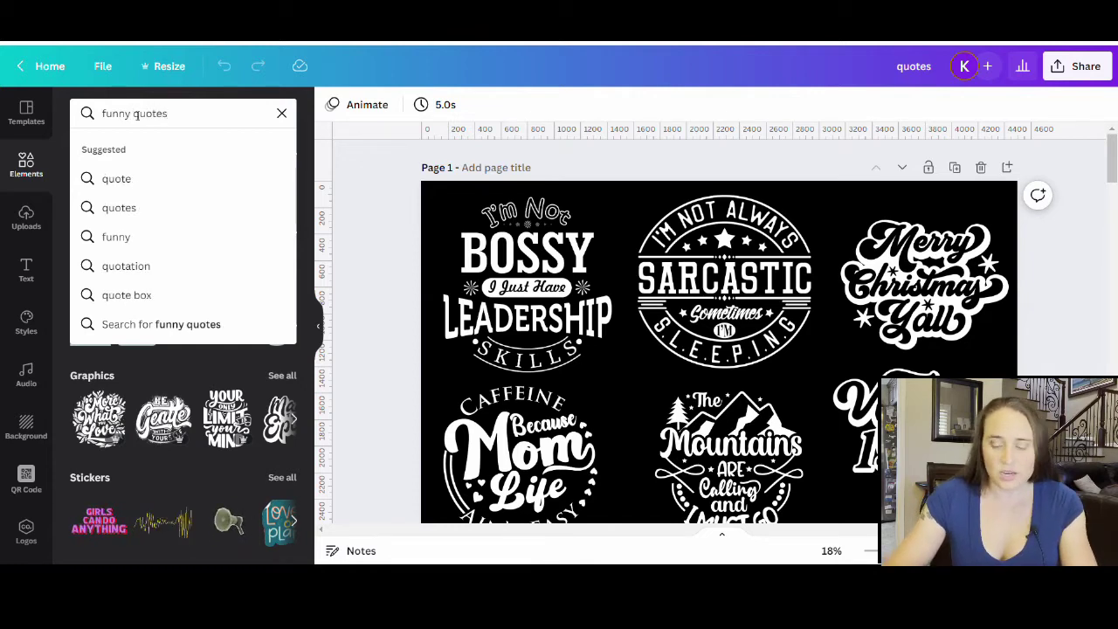
key("Return")
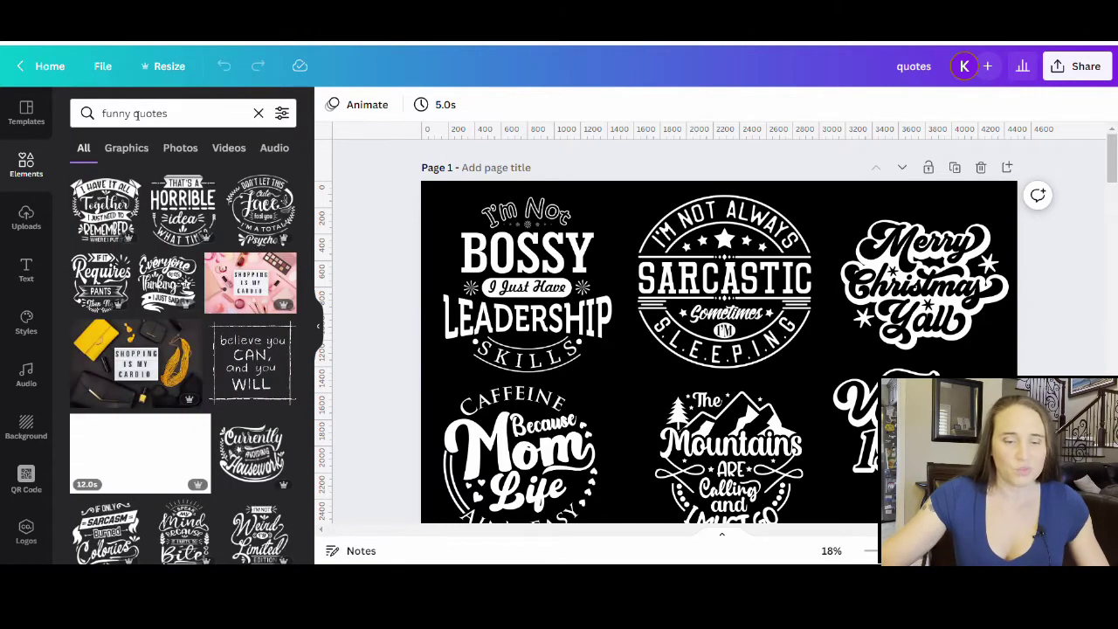
left_click(131, 149)
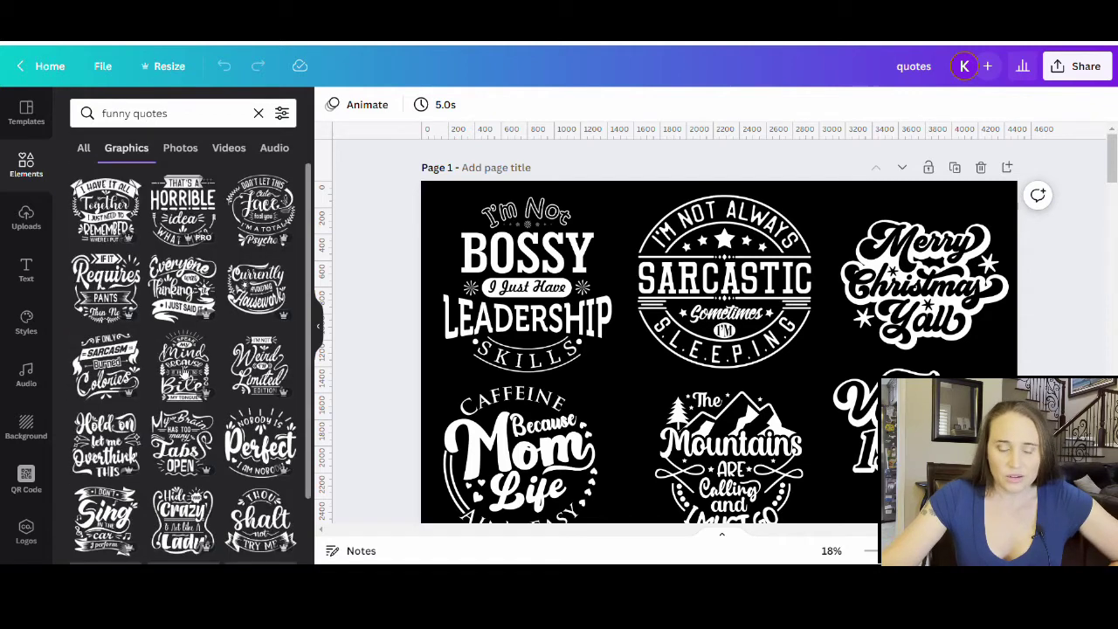
Step: Browse down through the funny quotes graphic results
scroll(175, 247, "down", 3)
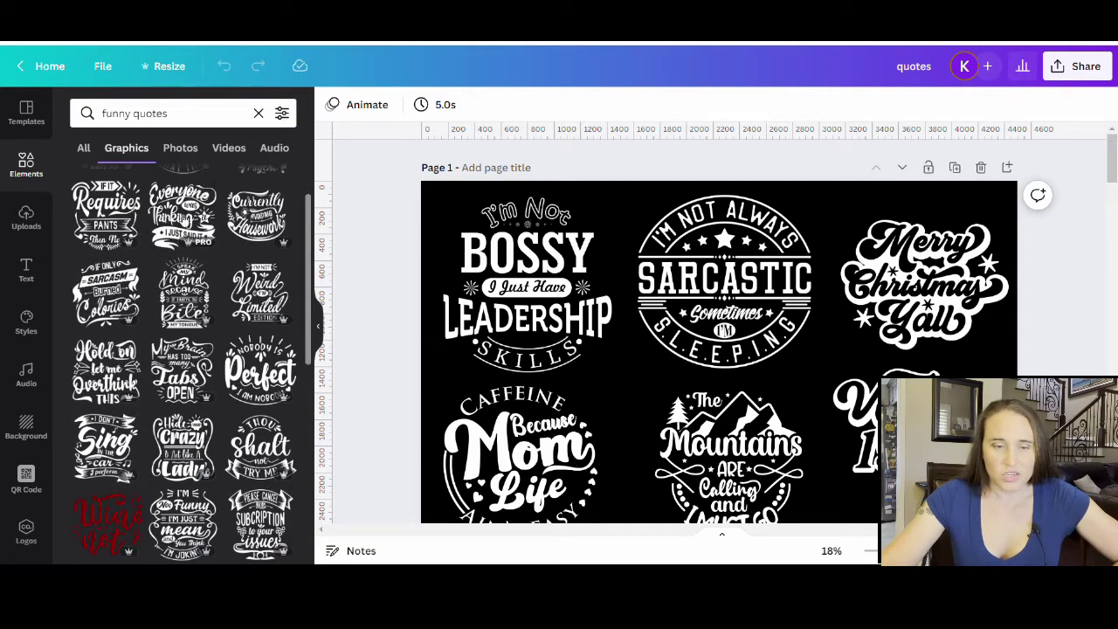
scroll(123, 262, "down", 2)
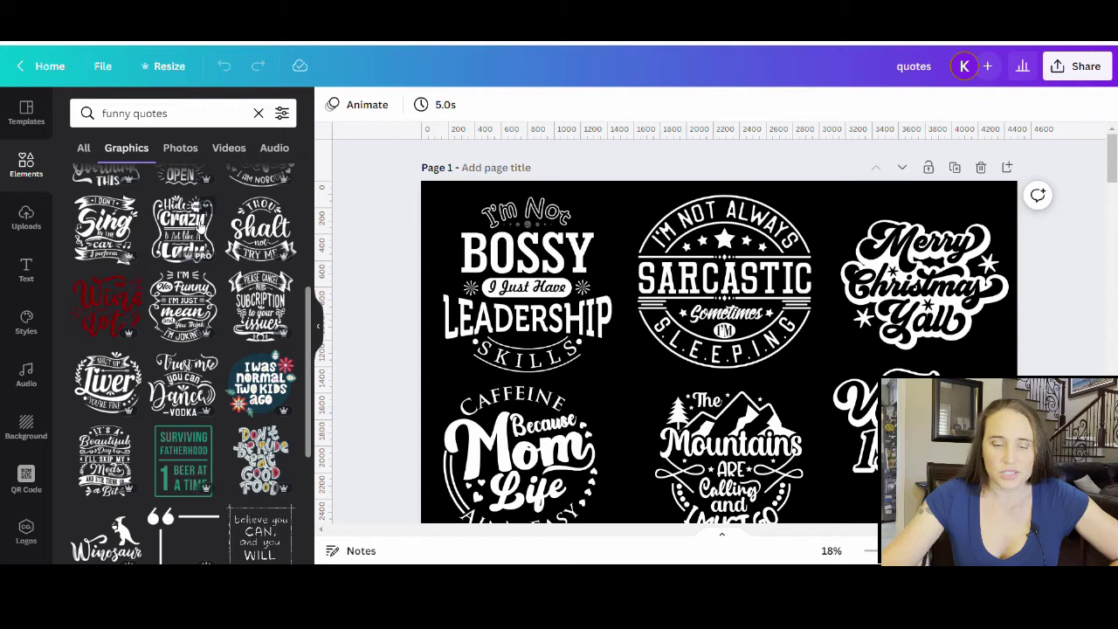
scroll(130, 310, "down", 1)
scroll(129, 310, "down", 5)
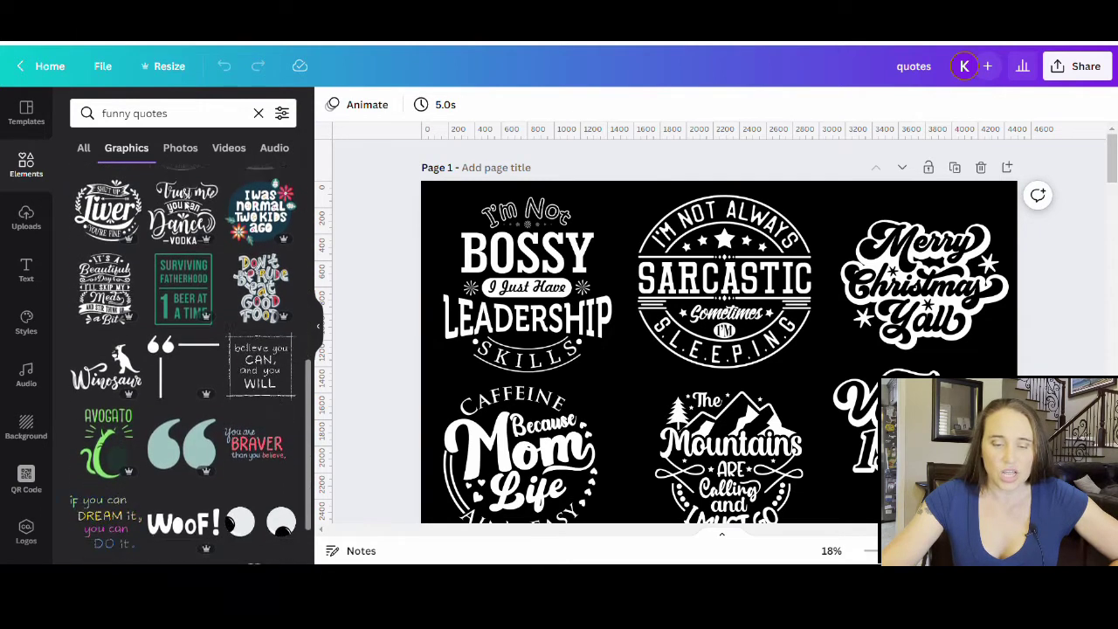
scroll(180, 418, "down", 3)
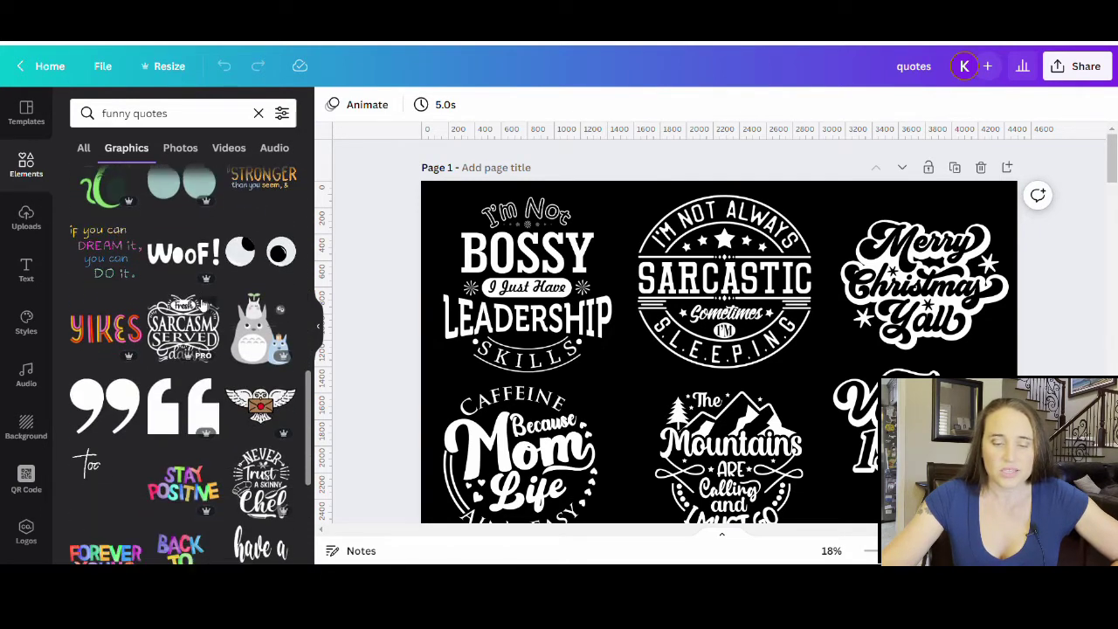
scroll(174, 315, "down", 4)
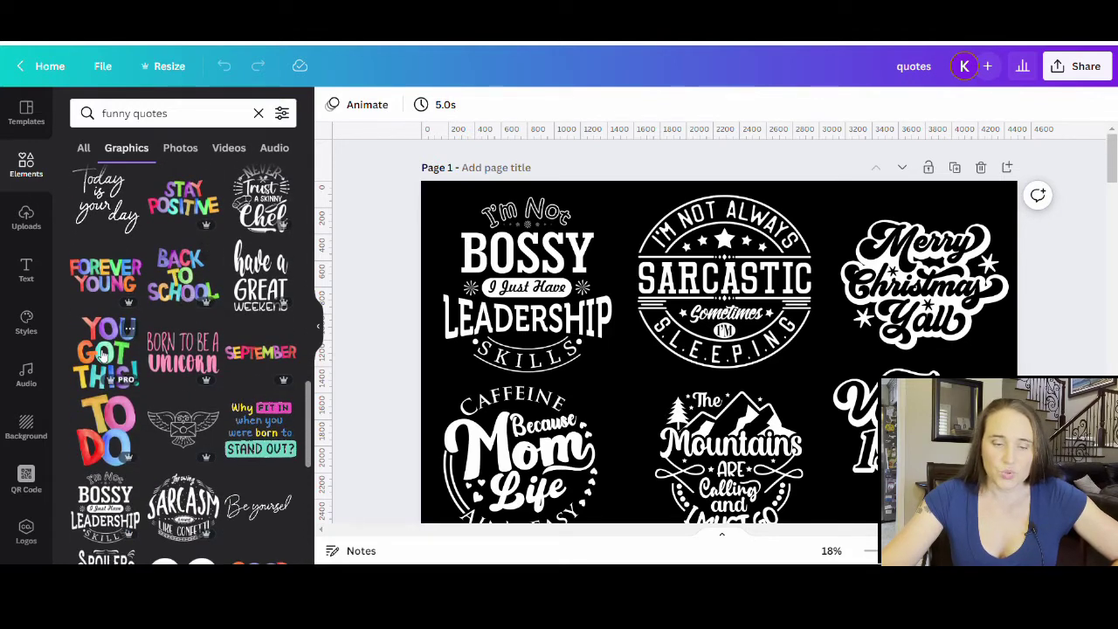
scroll(175, 314, "down", 2)
scroll(168, 337, "down", 5)
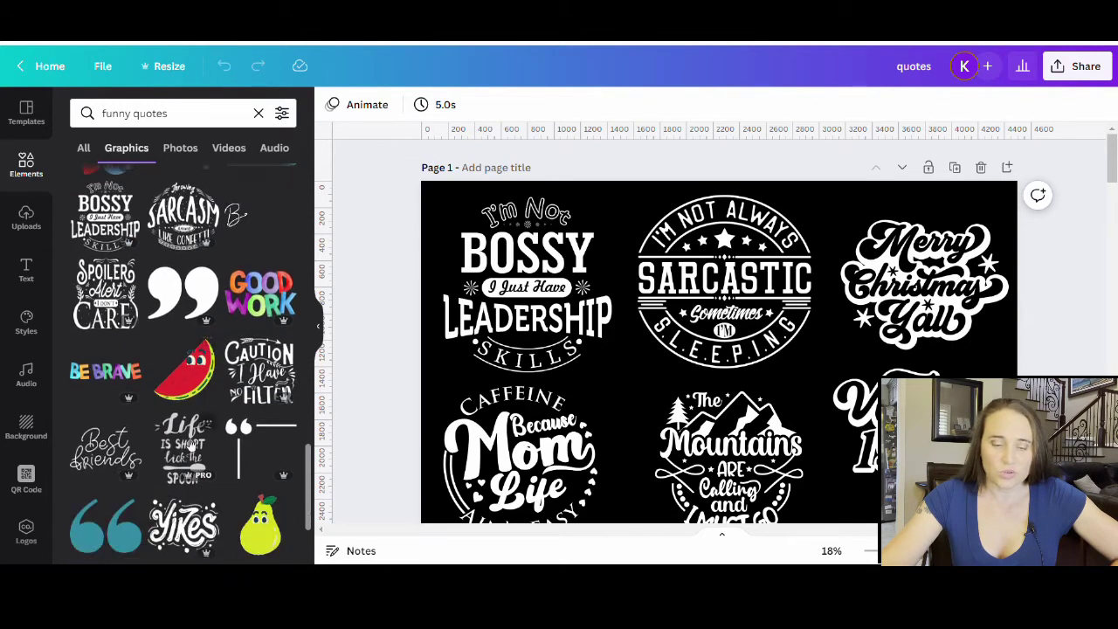
scroll(191, 365, "down", 3)
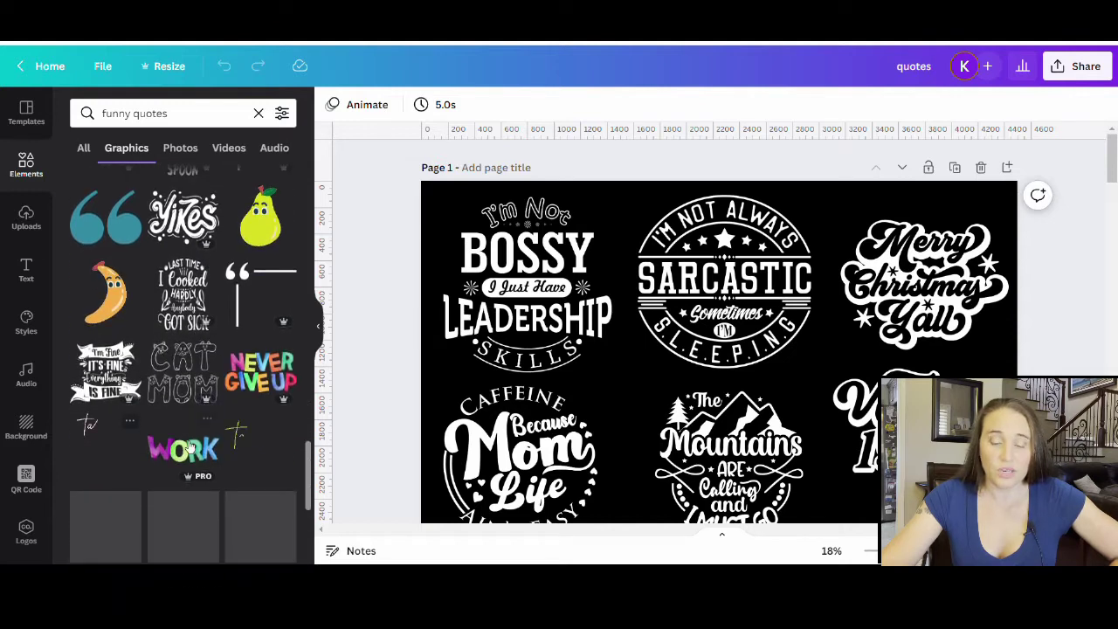
scroll(194, 308, "down", 2)
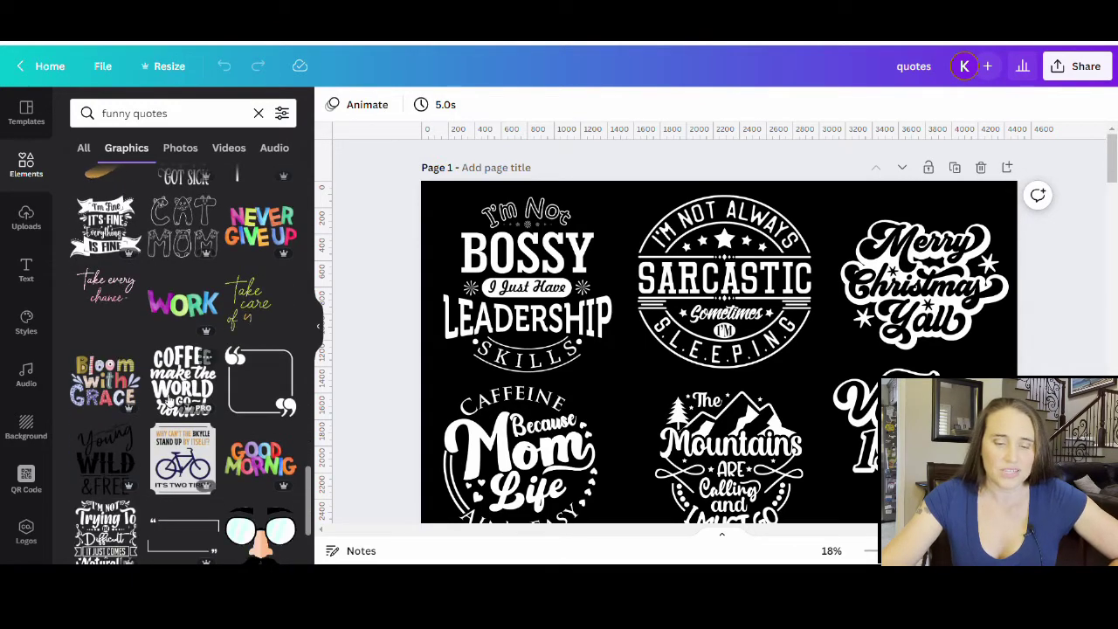
scroll(162, 420, "down", 2)
scroll(161, 419, "down", 5)
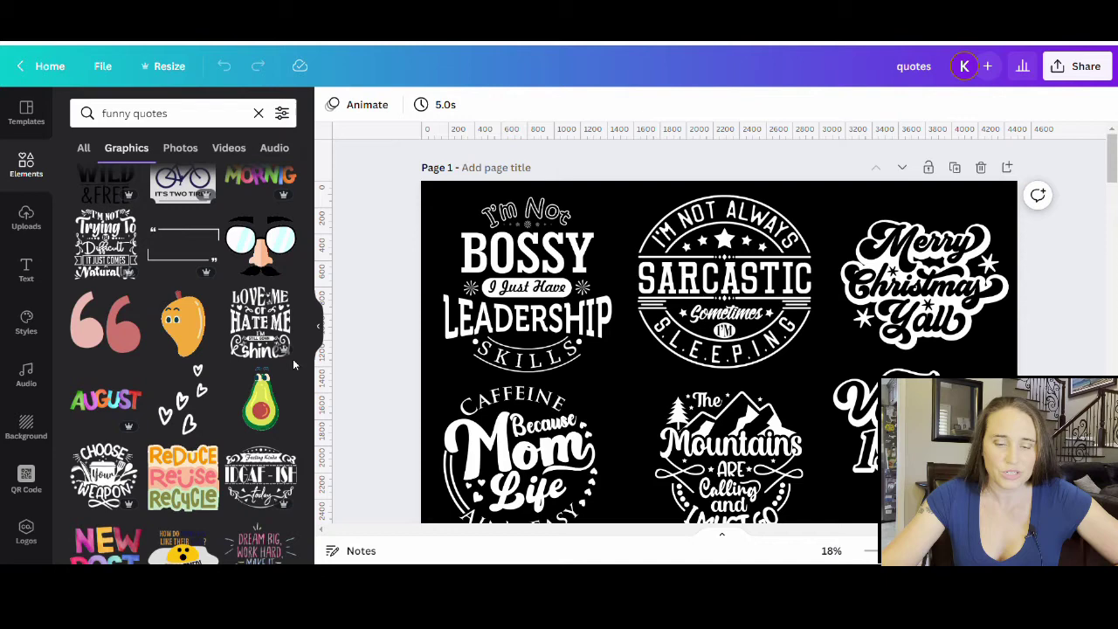
scroll(157, 306, "down", 4)
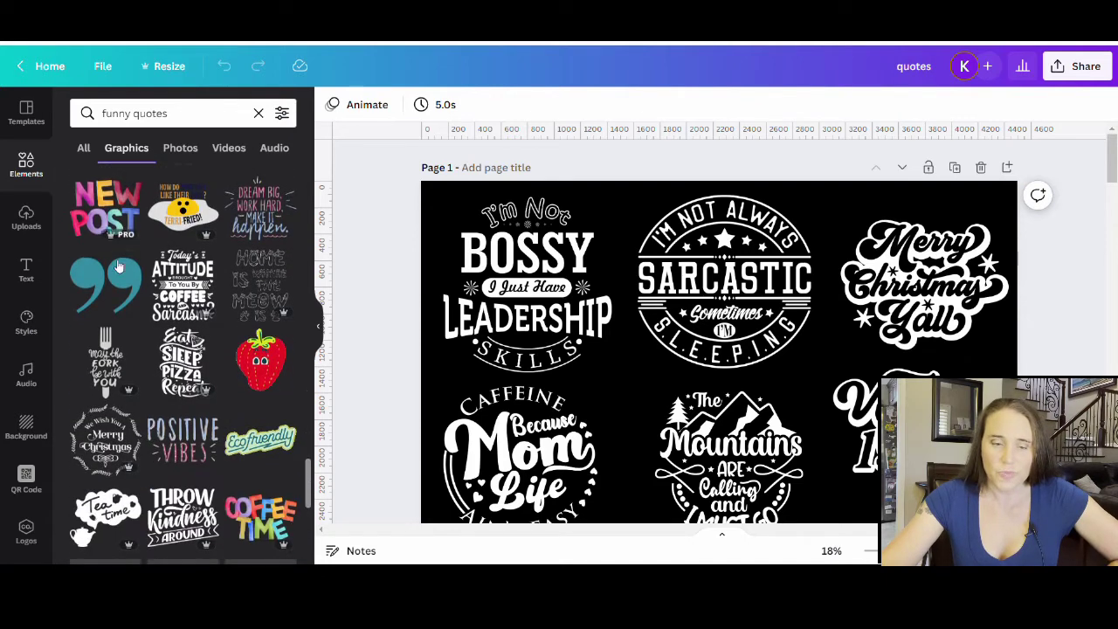
Step: Change the graphics search to 'coffee quotes' and glance at the results
double_click(135, 114)
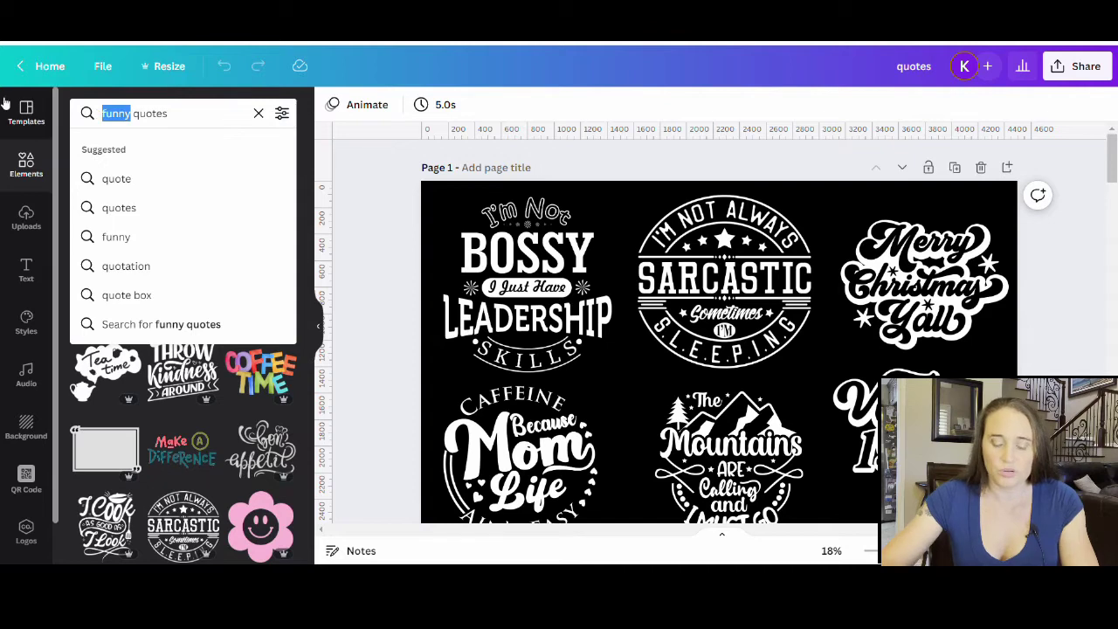
type("coff")
type("ee")
key("Return")
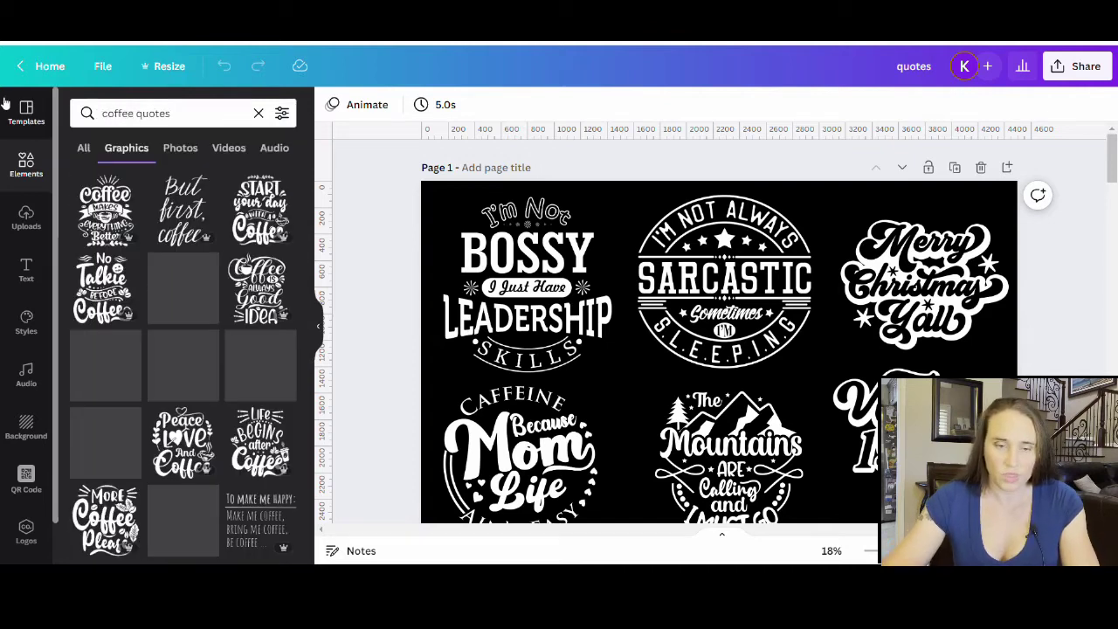
scroll(216, 324, "down", 2)
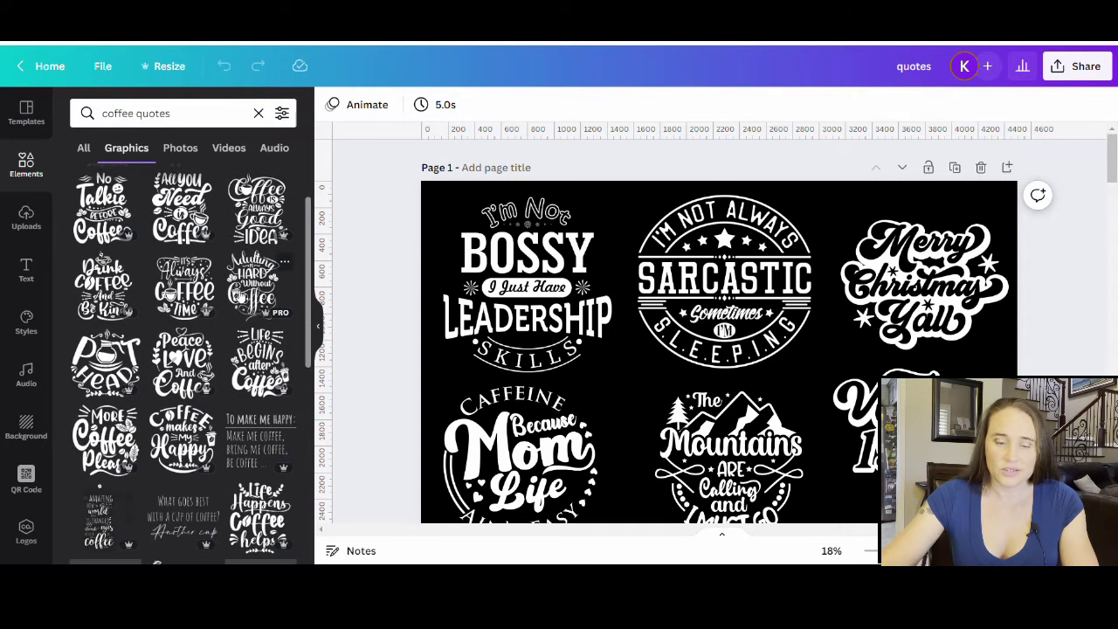
Step: Search the graphics for 'teacher quotes' and scroll down the results
double_click(137, 117)
type("teache")
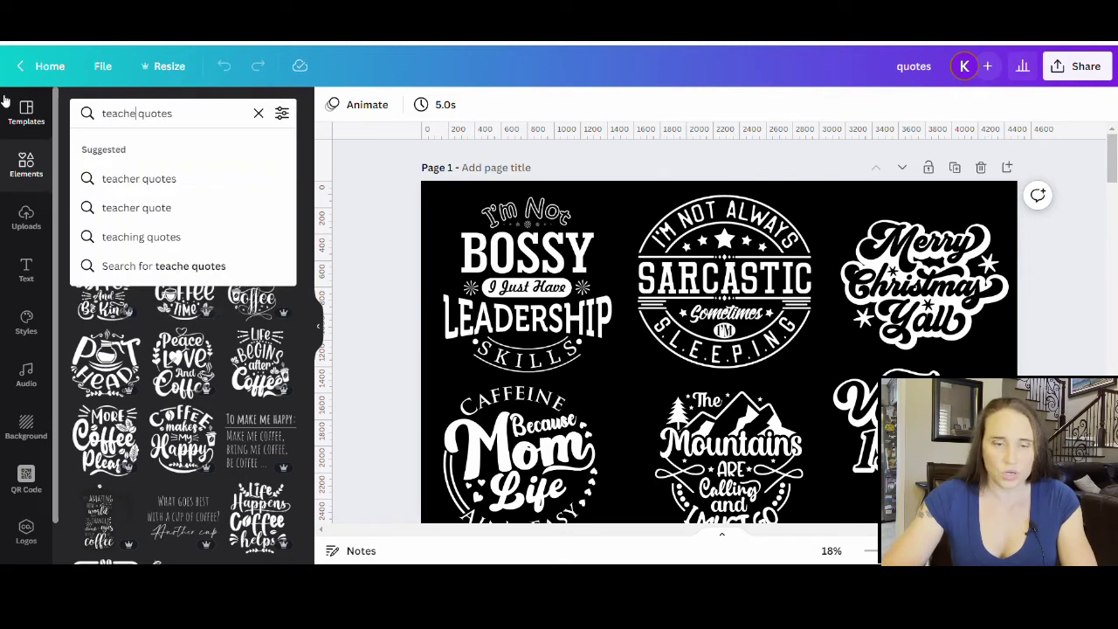
type("r")
key("Return")
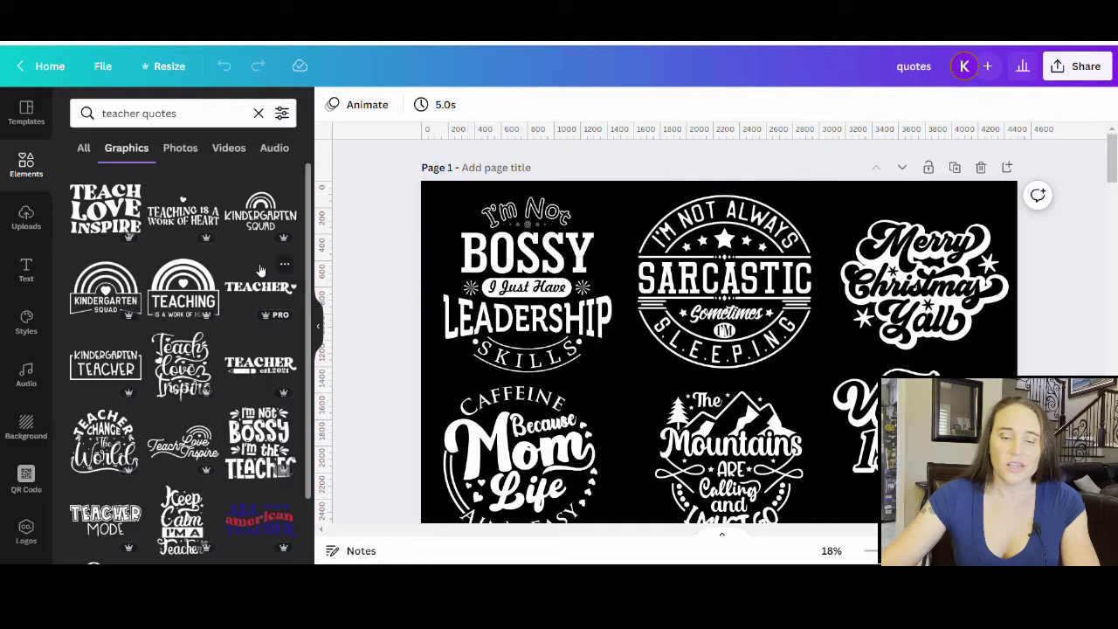
scroll(261, 269, "down", 5)
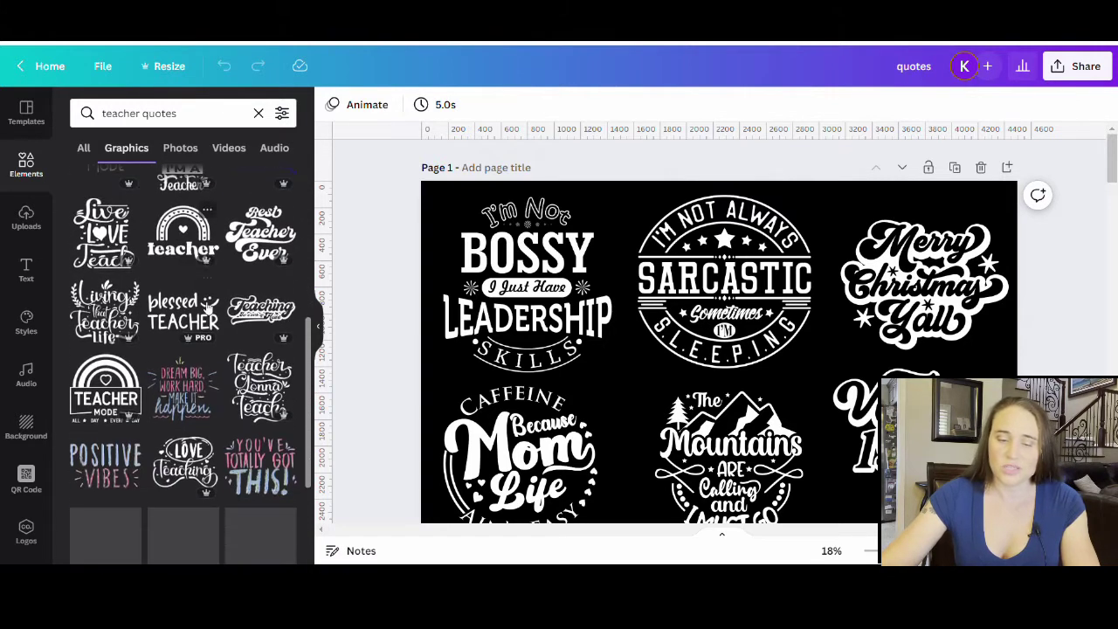
scroll(208, 301, "down", 3)
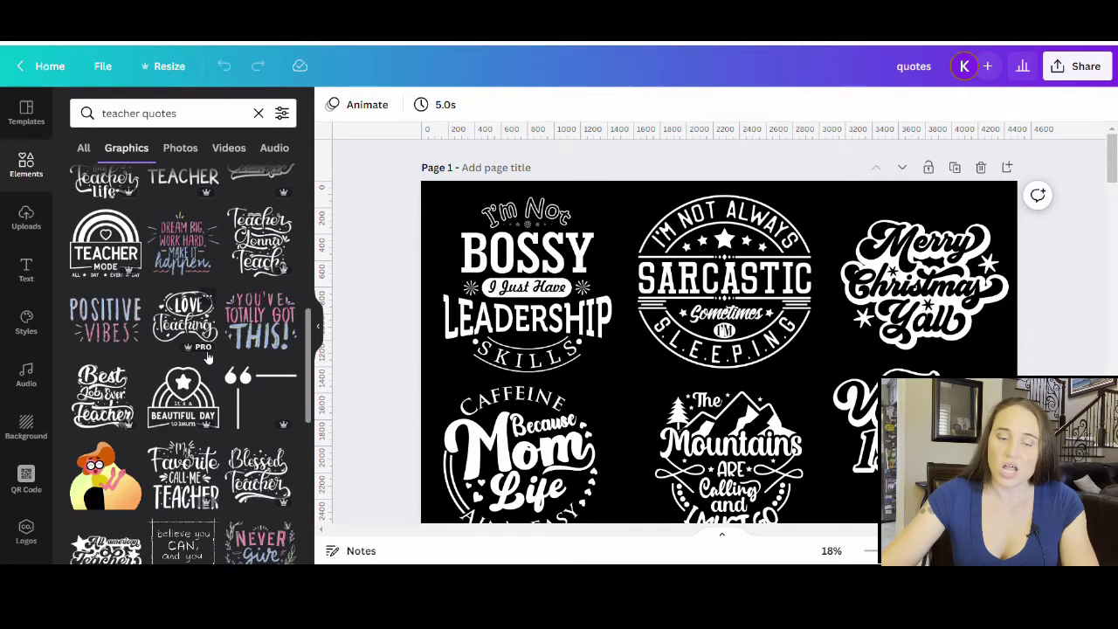
scroll(208, 358, "down", 3)
scroll(175, 308, "down", 1)
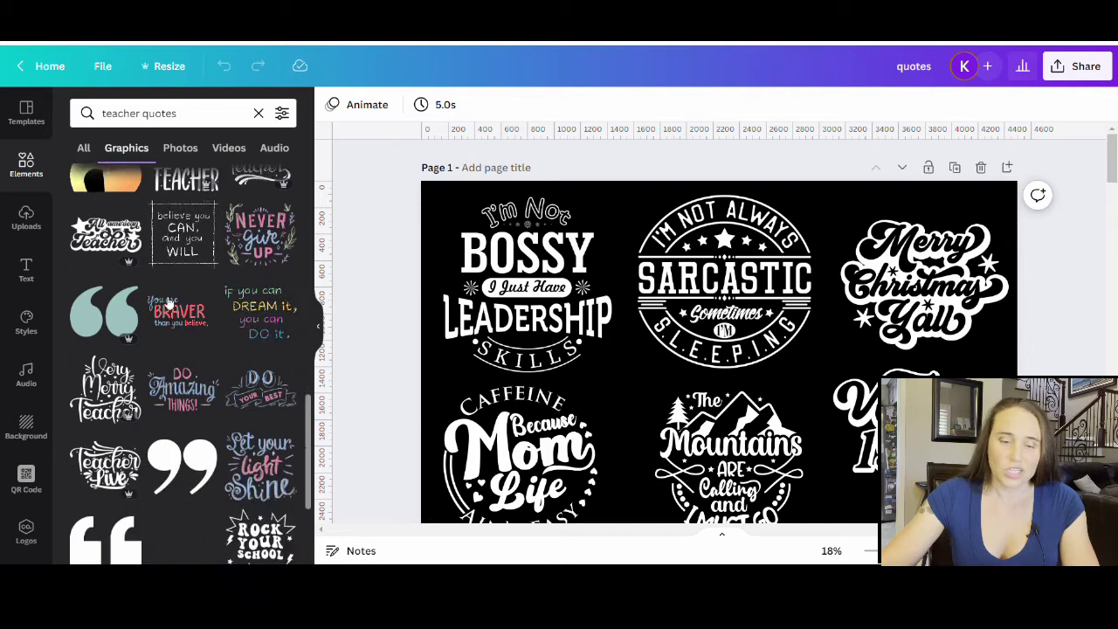
scroll(168, 302, "down", 3)
Step: Scroll back through the teacher results reviewing Teacher Mode, Best Teacher Ever and Love Teaching
scroll(190, 351, "up", 7)
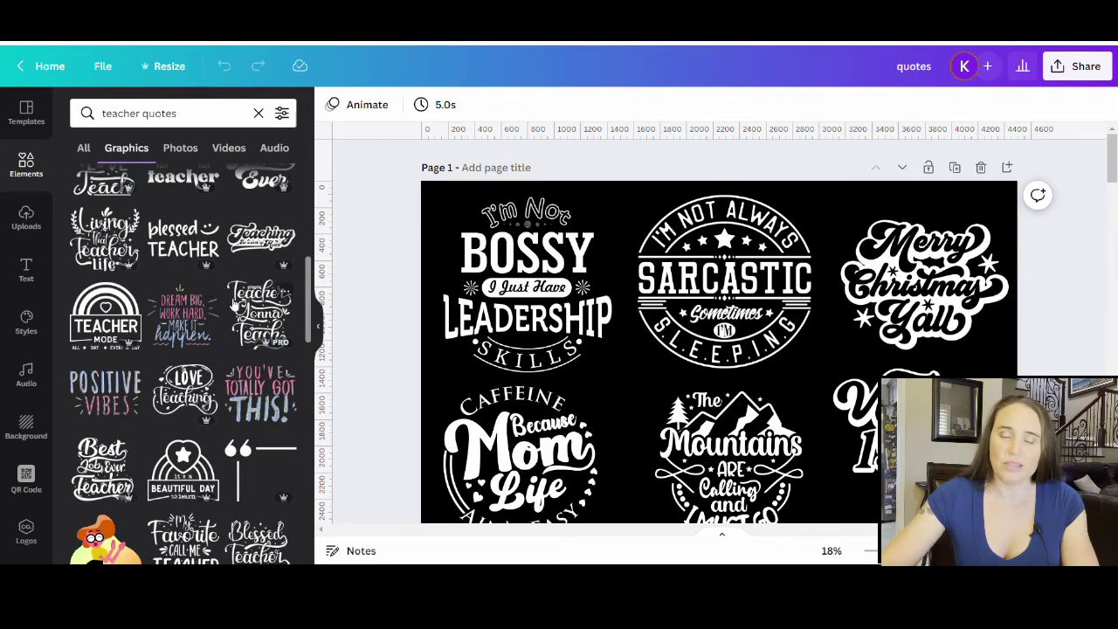
scroll(234, 304, "up", 2)
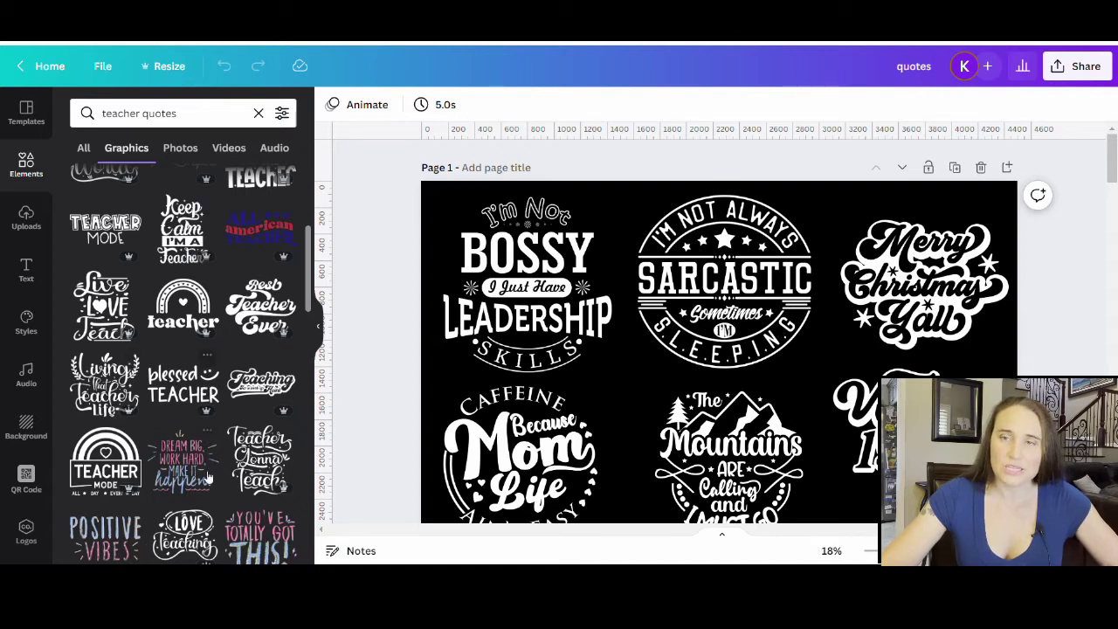
scroll(144, 441, "up", 3)
scroll(219, 375, "up", 1)
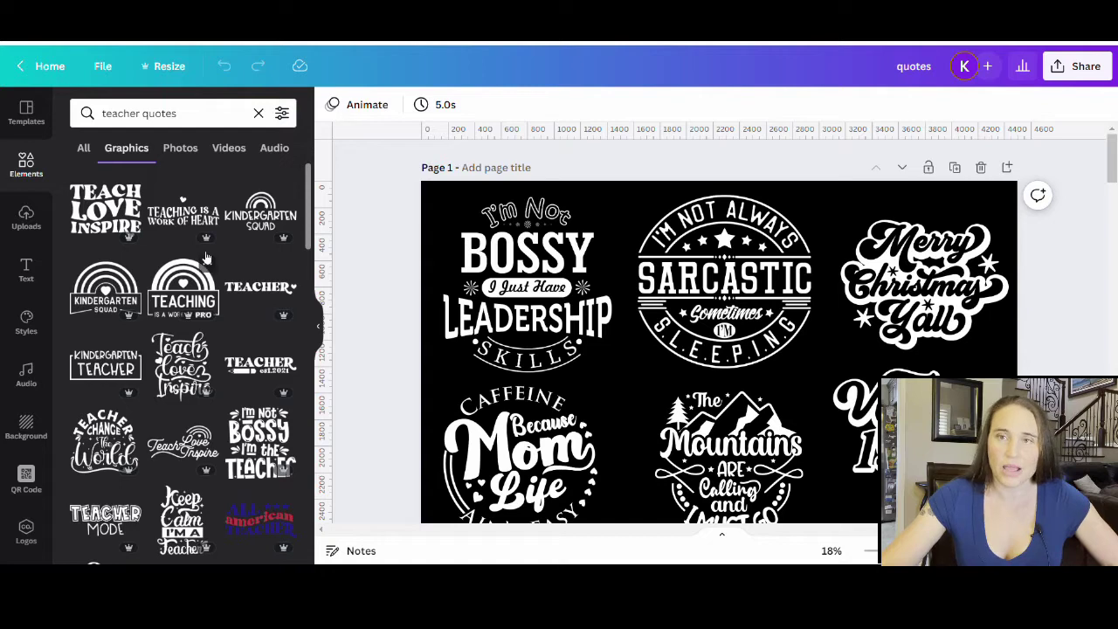
scroll(234, 395, "down", 2)
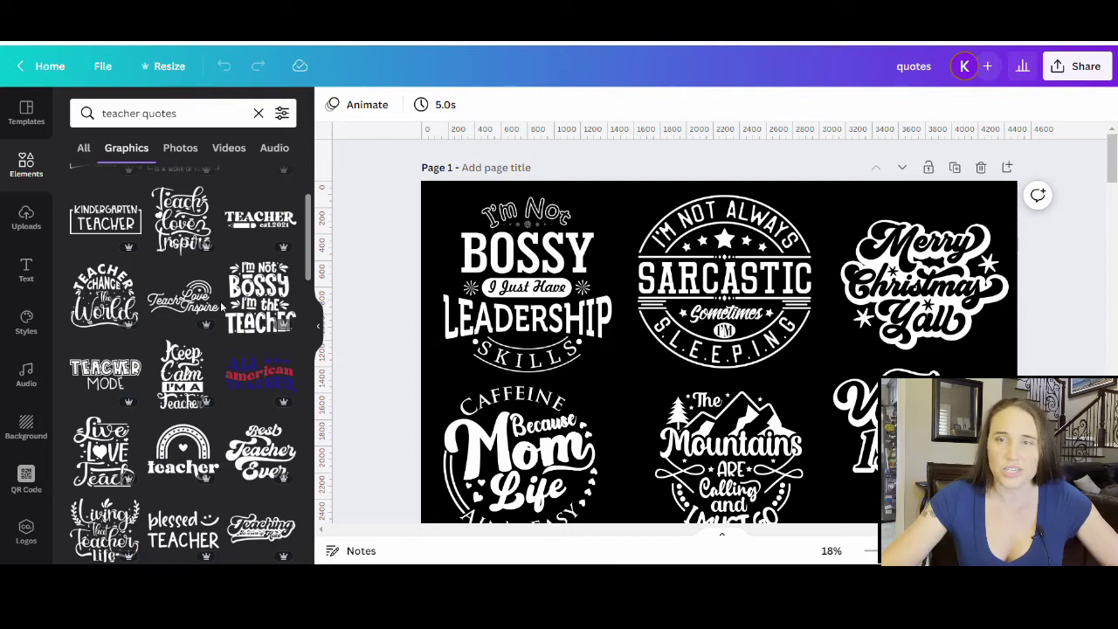
scroll(223, 301, "down", 2)
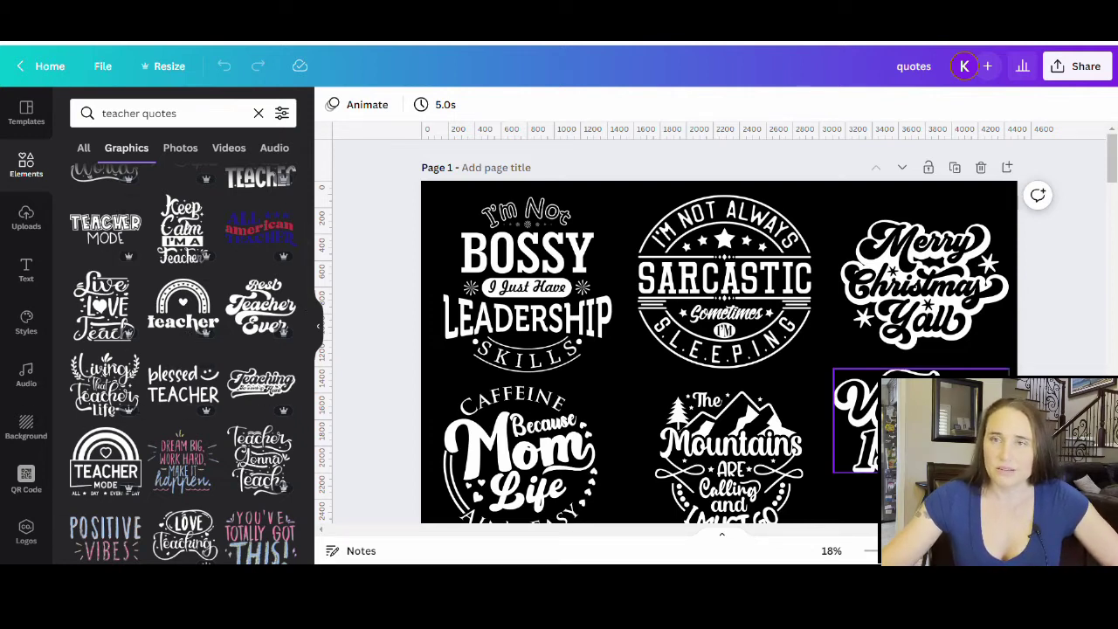
Step: Add the TEACHER MODE graphic in light blue between Mom Life and Vintage 1962
left_click(618, 383)
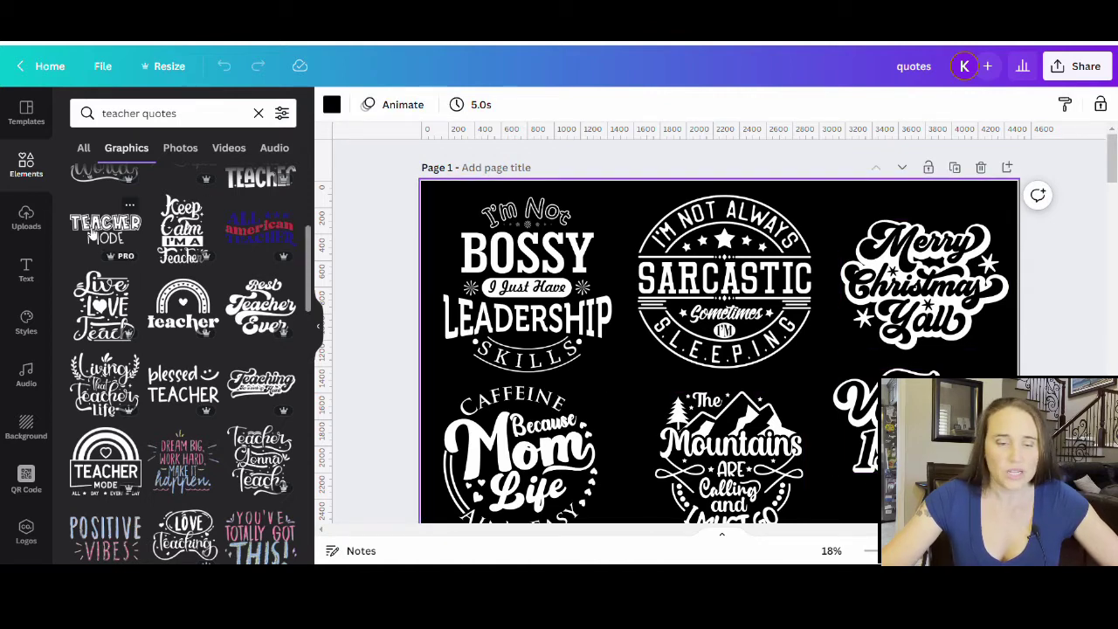
left_click(91, 228)
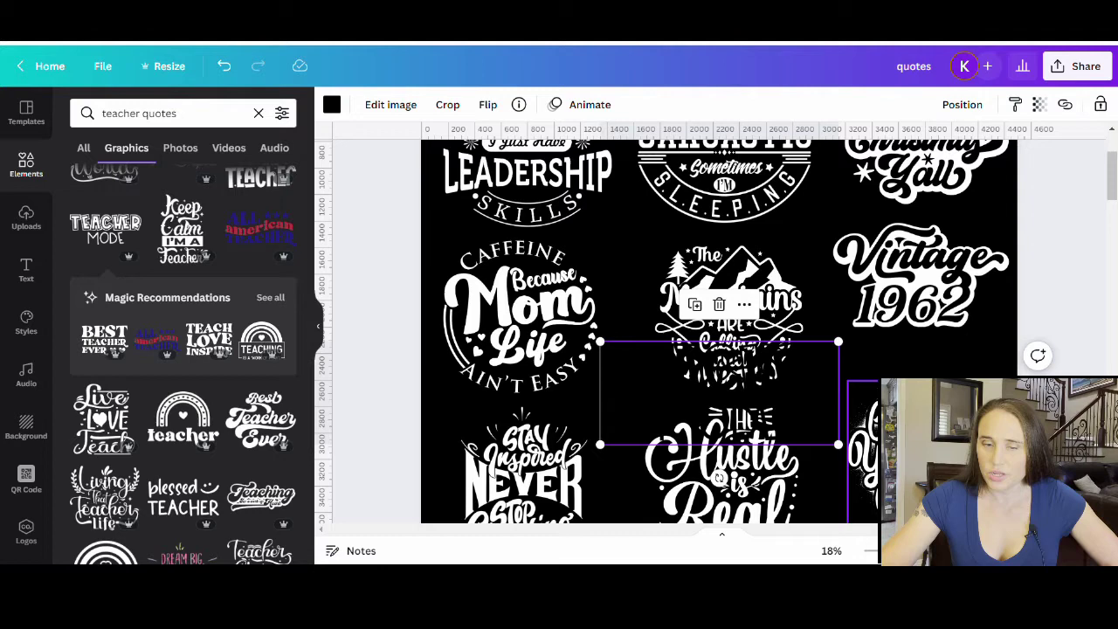
left_click(332, 107)
left_click(202, 180)
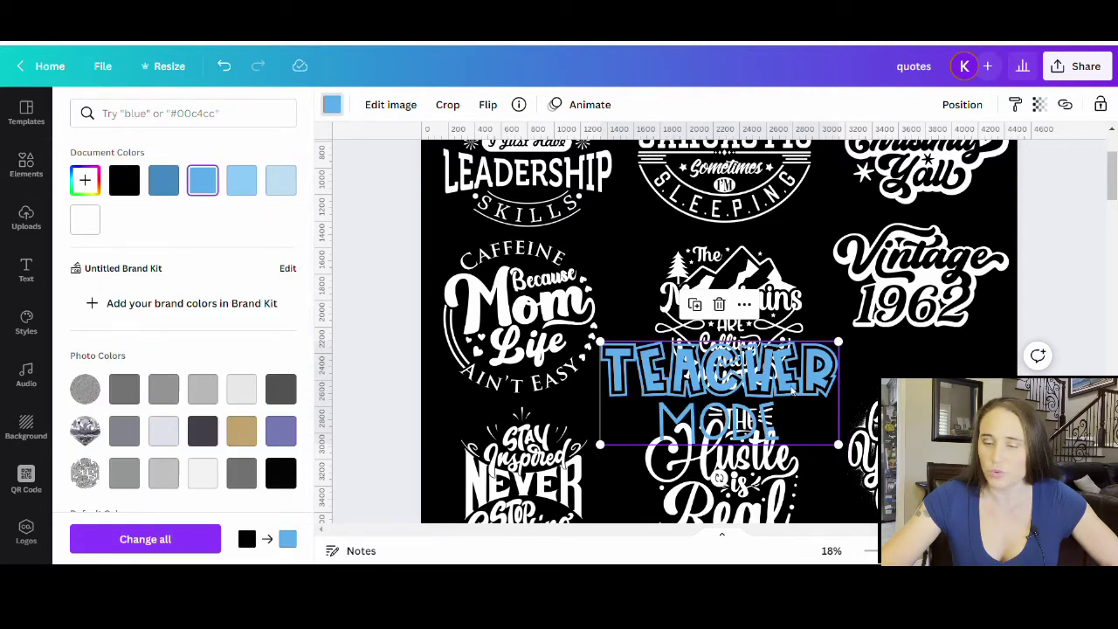
left_click_drag(773, 376, 773, 223)
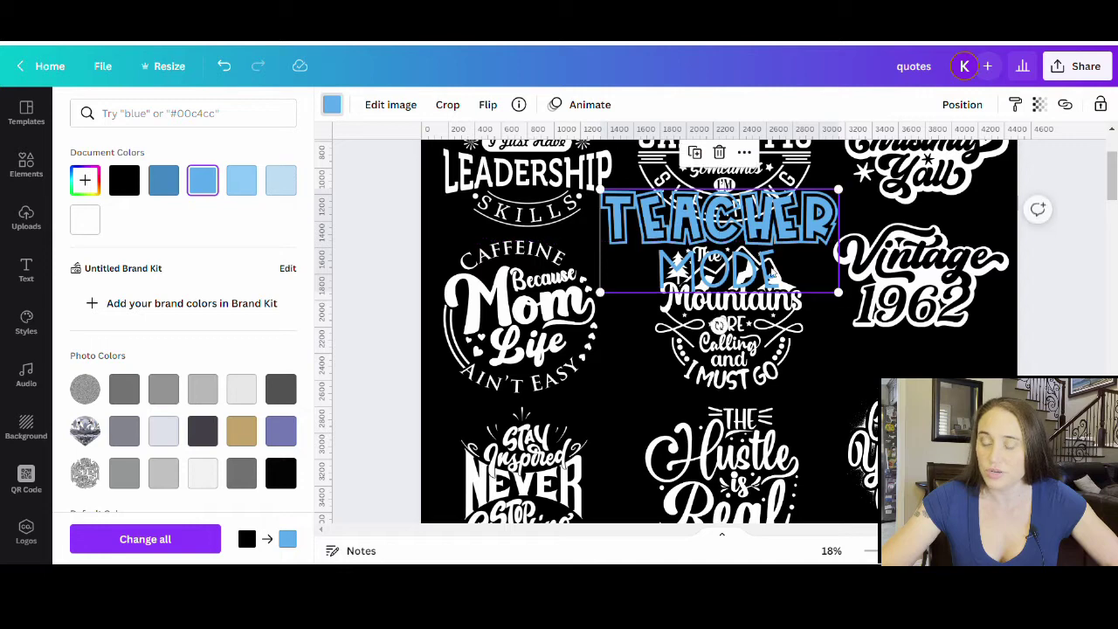
left_click_drag(765, 371, 766, 505)
left_click_drag(757, 253, 761, 307)
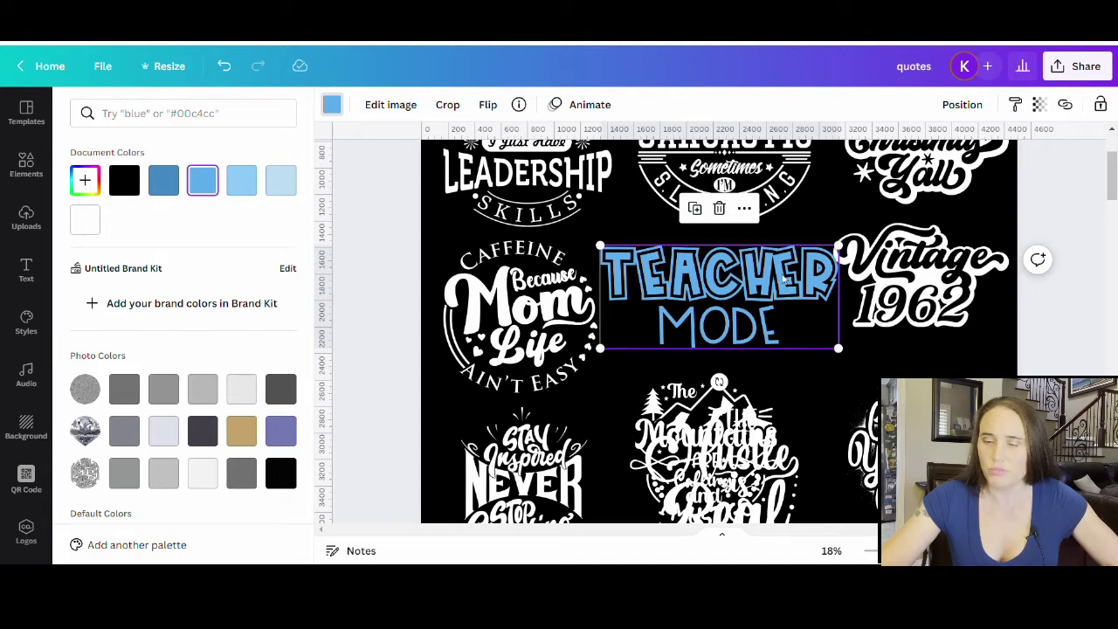
Step: Crop off MODE so only TEACHER remains, aligned with Mom Life
double_click(783, 278)
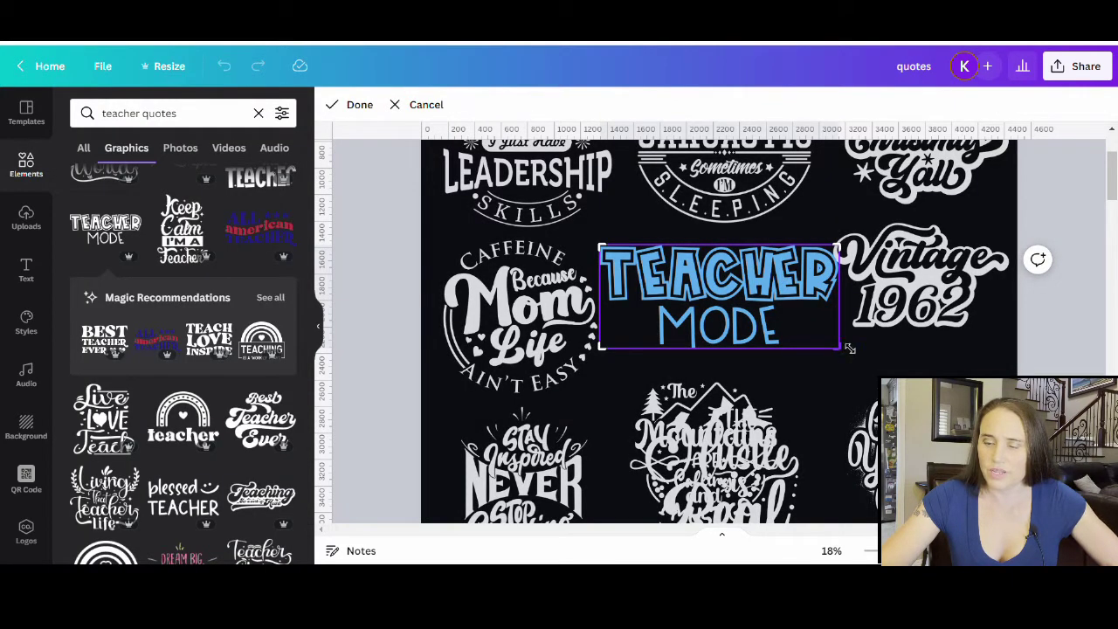
left_click_drag(850, 348, 853, 312)
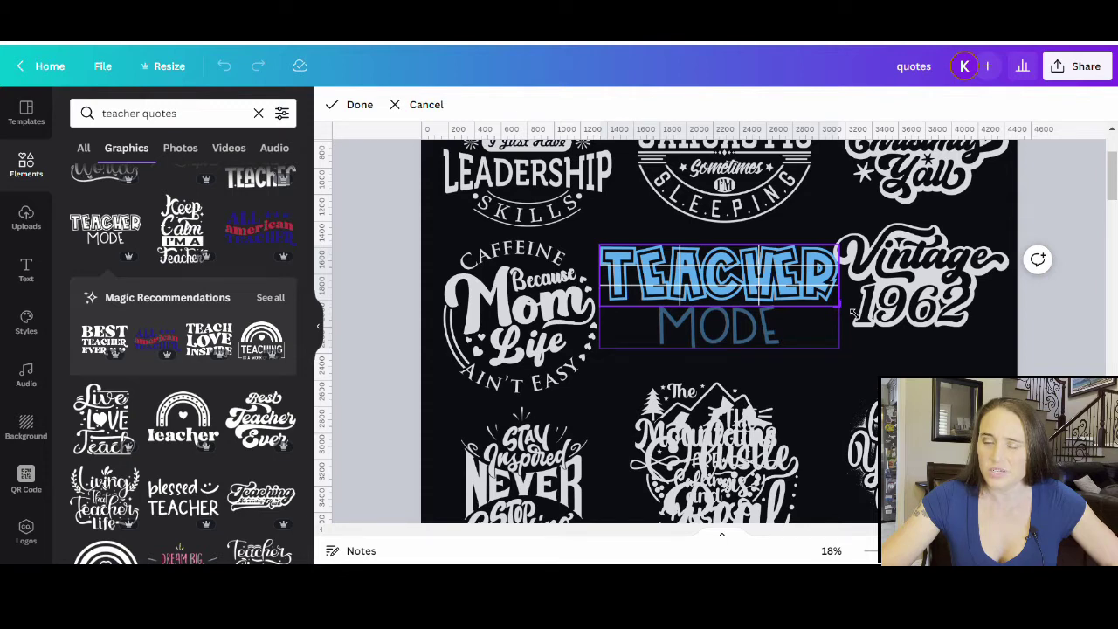
left_click(795, 381)
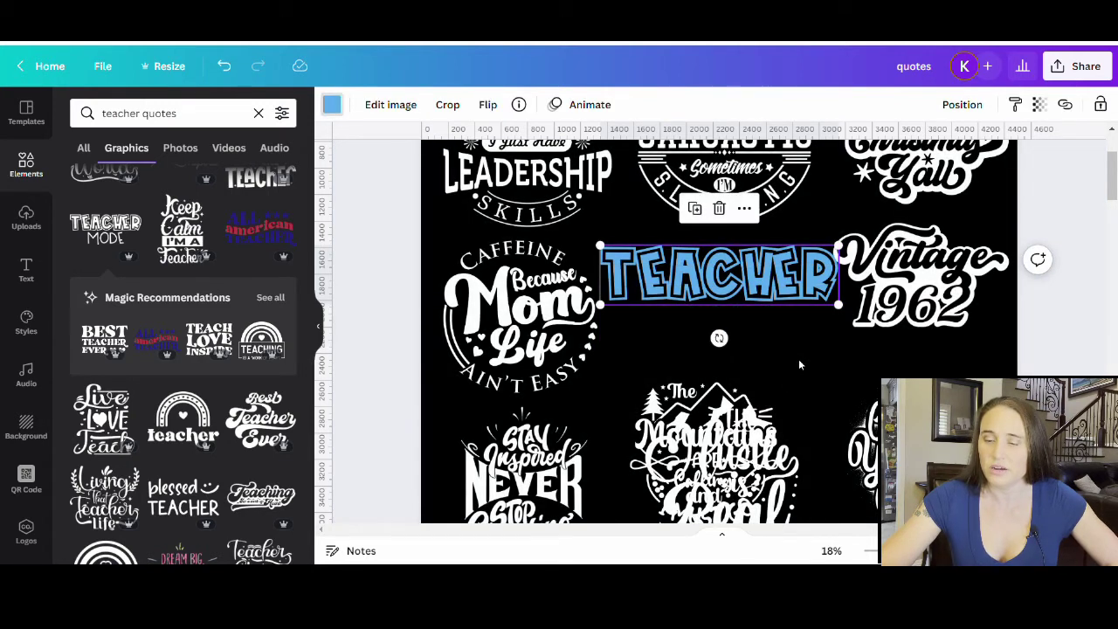
left_click(799, 365)
left_click_drag(719, 275, 719, 316)
left_click(966, 332)
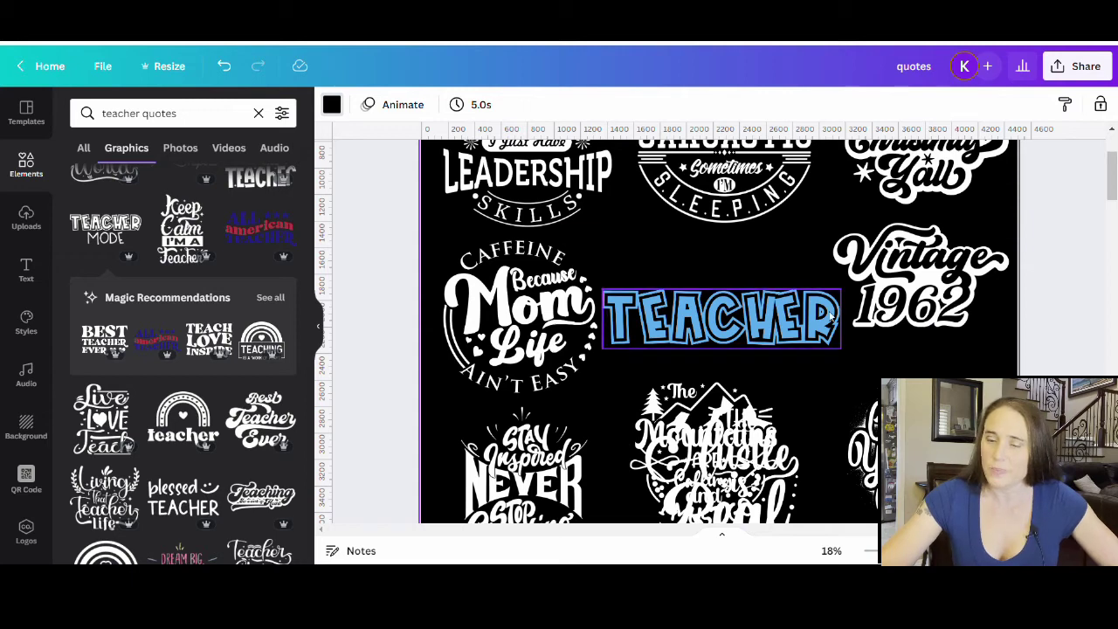
scroll(155, 376, "down", 1)
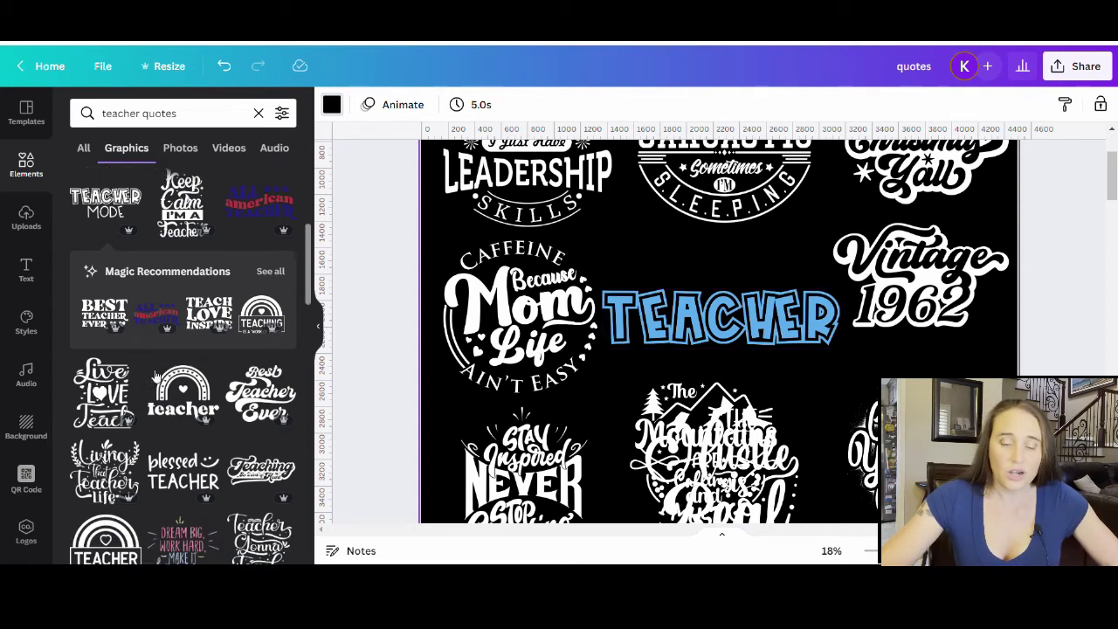
scroll(155, 376, "down", 10)
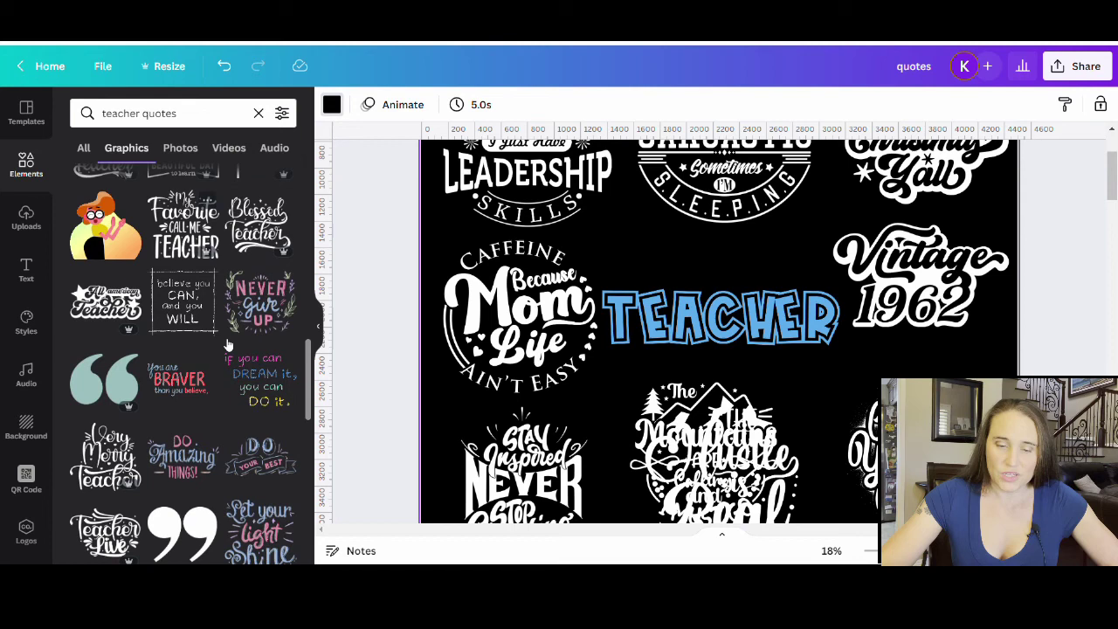
scroll(837, 324, "up", 3)
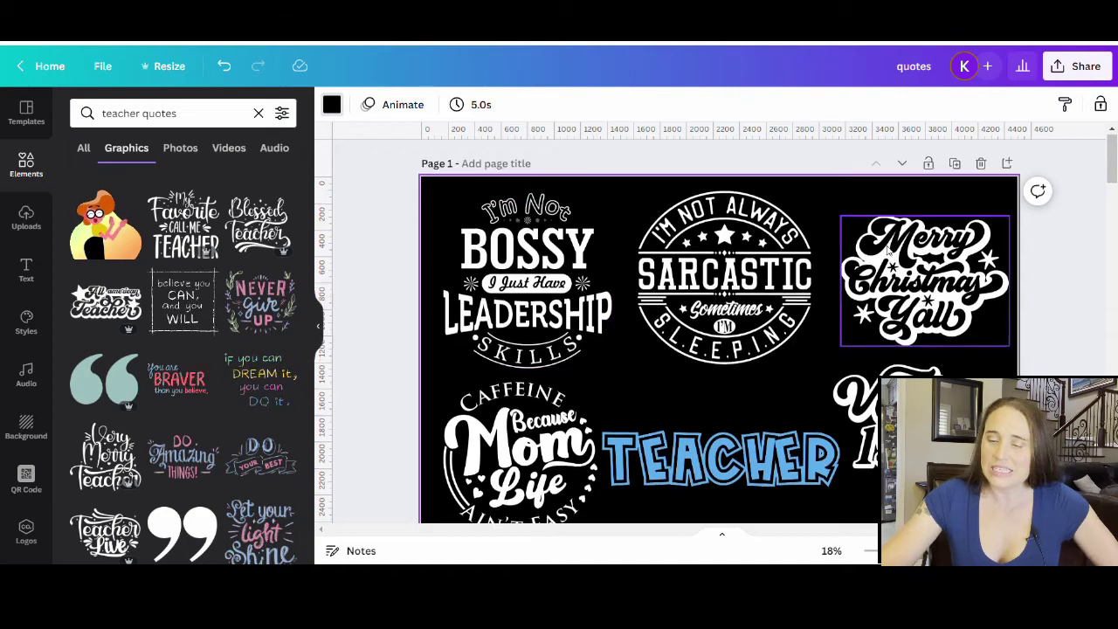
Step: Scroll to page 3 at 14% zoom and inspect the Stay Inspired graphic and its blue diamond
scroll(883, 200, "down", 6)
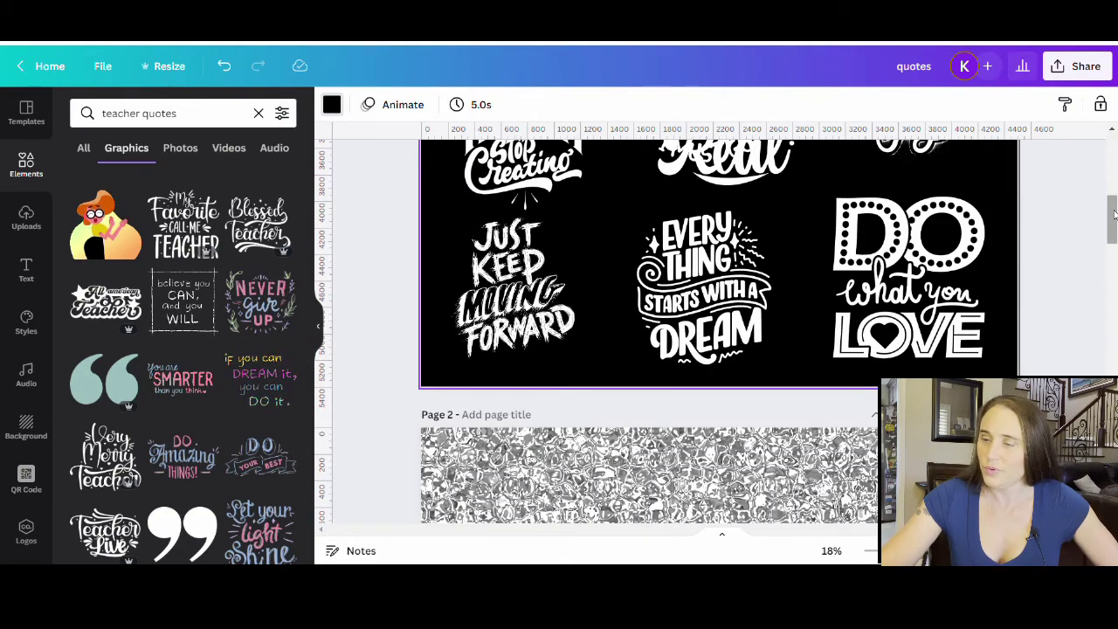
left_click_drag(1114, 216, 1113, 347)
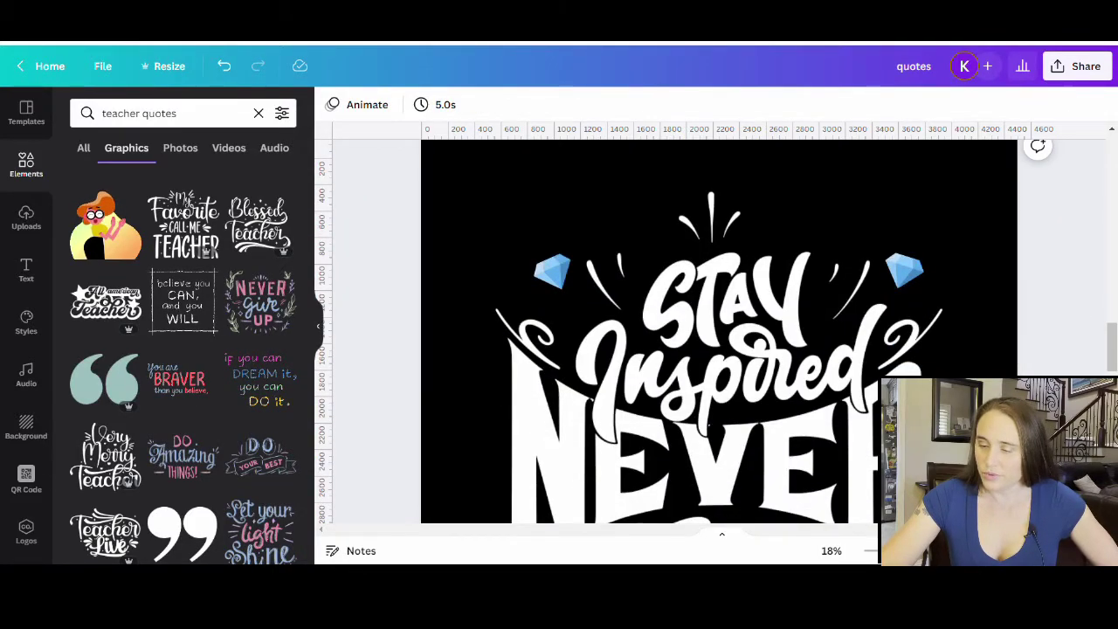
left_click_drag(888, 550, 874, 551)
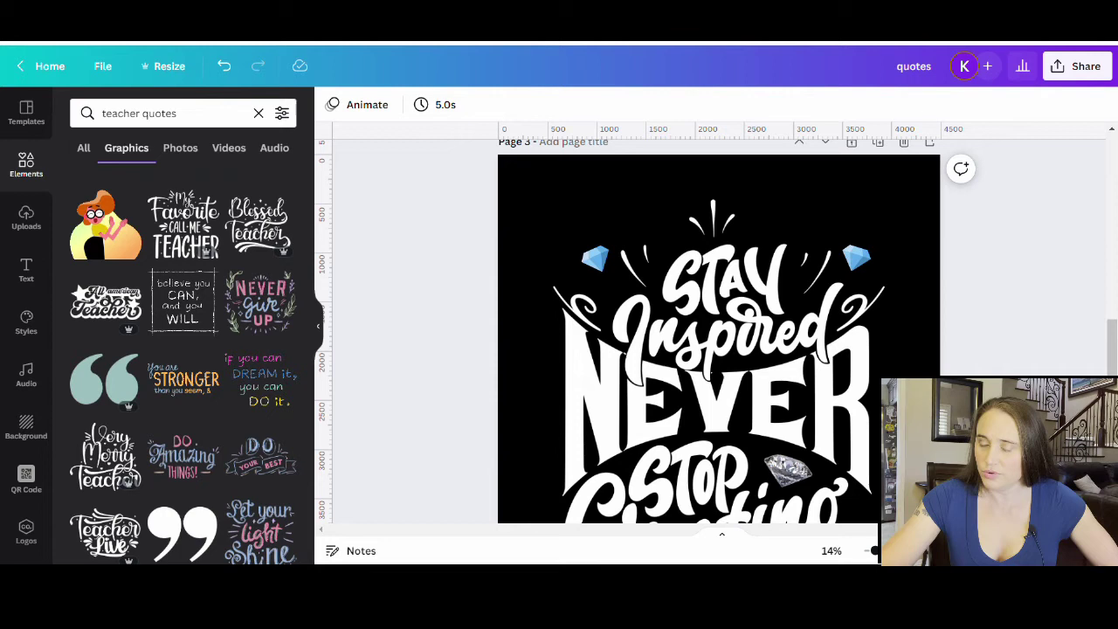
scroll(777, 378, "down", 2)
left_click(778, 378)
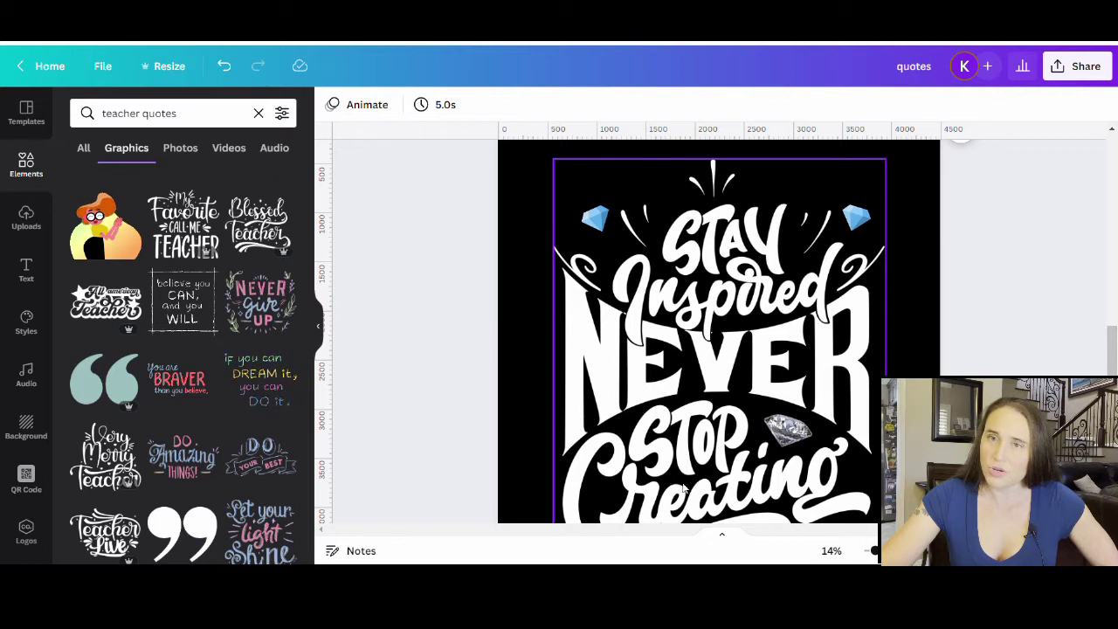
left_click(597, 220)
key("Escape")
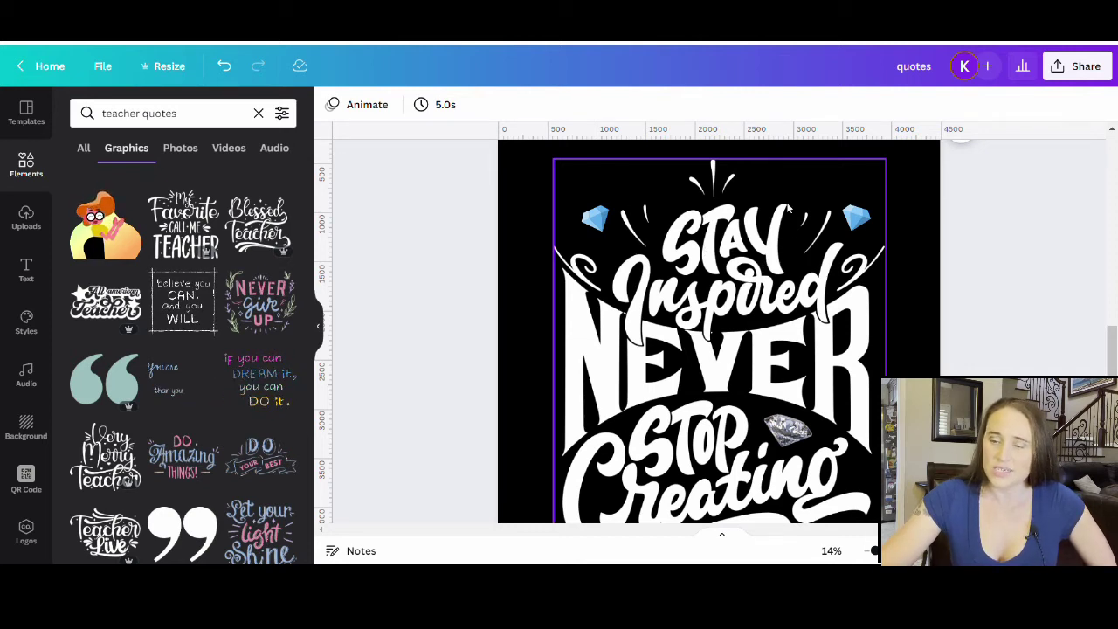
scroll(822, 267, "down", 2)
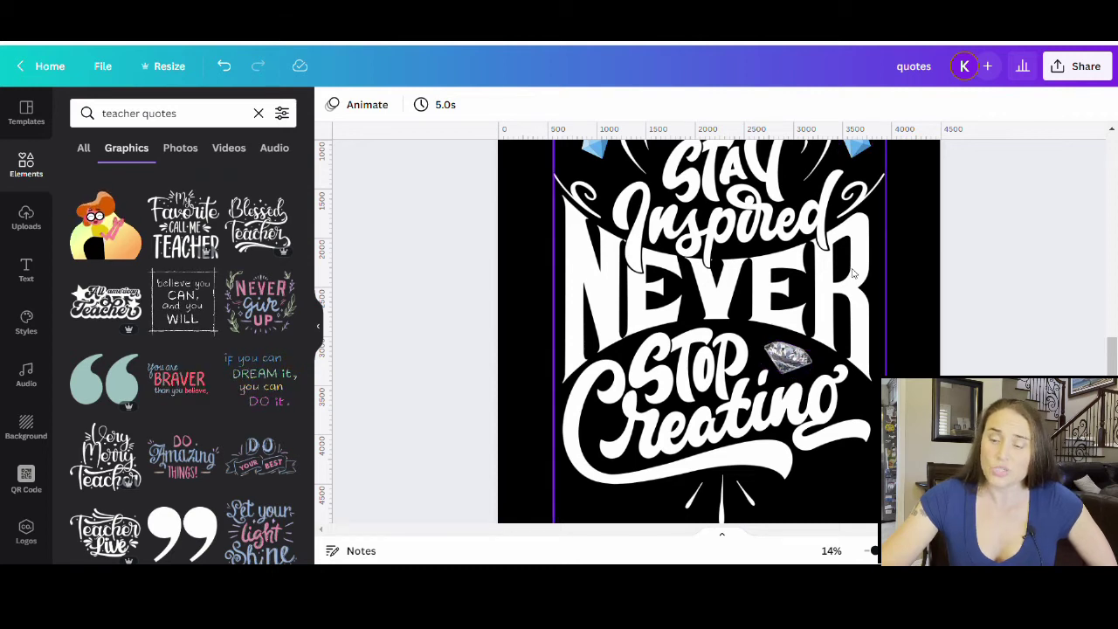
scroll(673, 358, "up", 2)
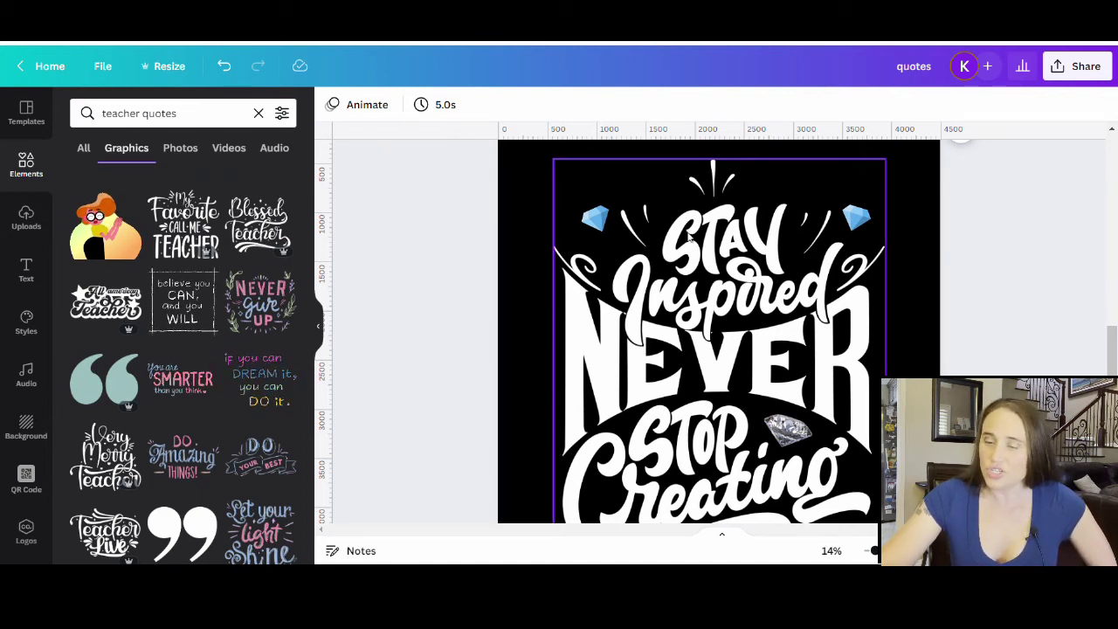
Step: Download only Page 3 as a transparent-background PNG, saved as quotes (2).png
left_click(1086, 69)
left_click(844, 417)
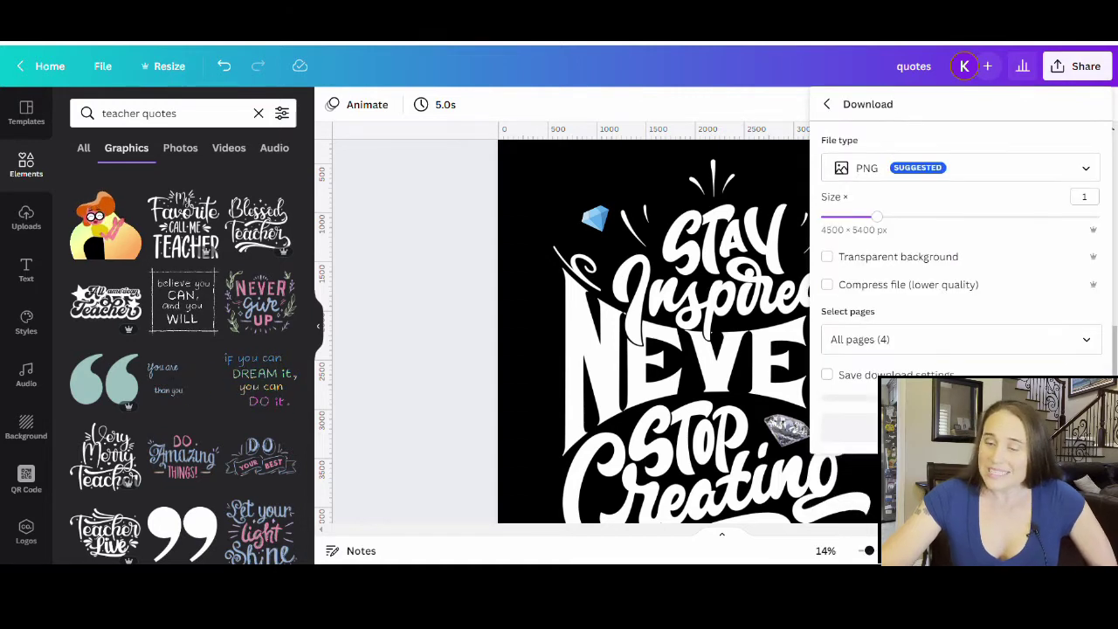
left_click(884, 259)
left_click(1087, 340)
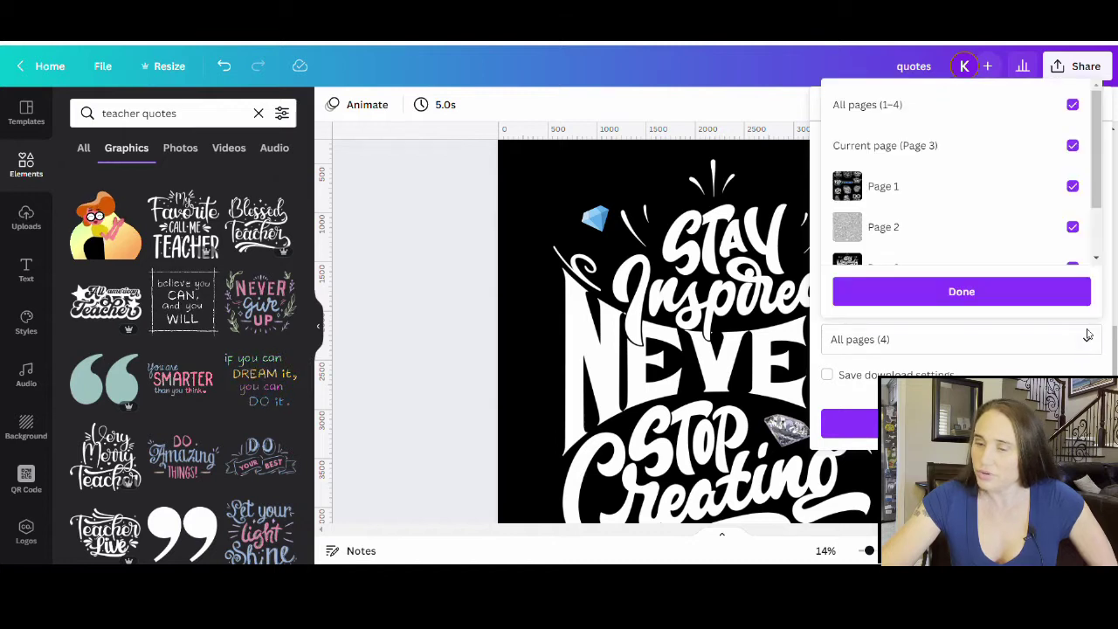
left_click(1073, 105)
scroll(1019, 187, "down", 2)
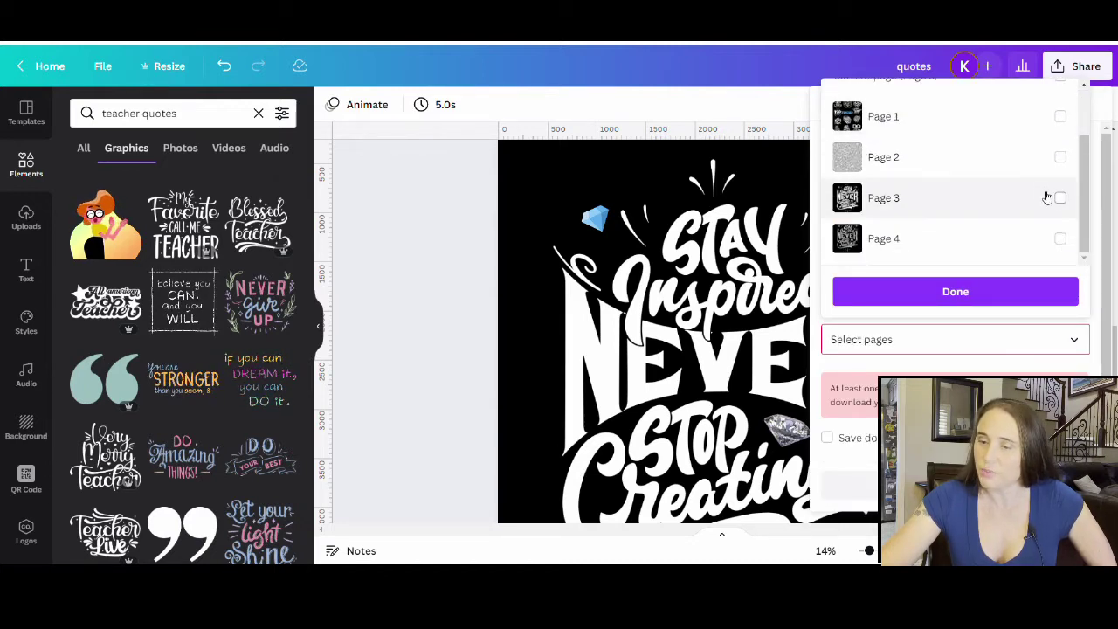
left_click(1061, 200)
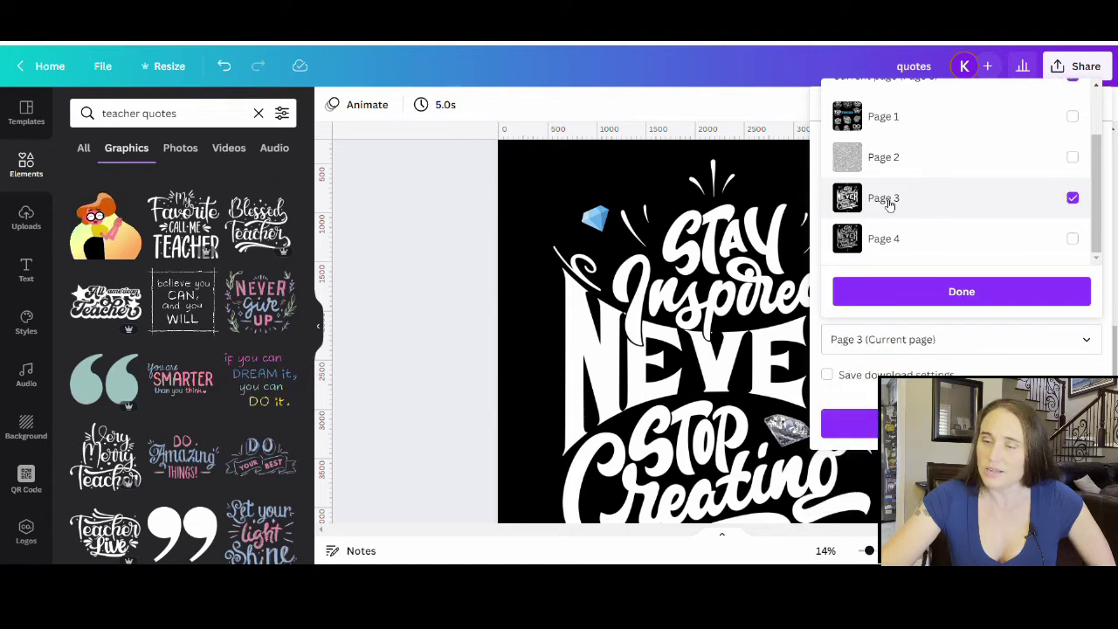
left_click(923, 291)
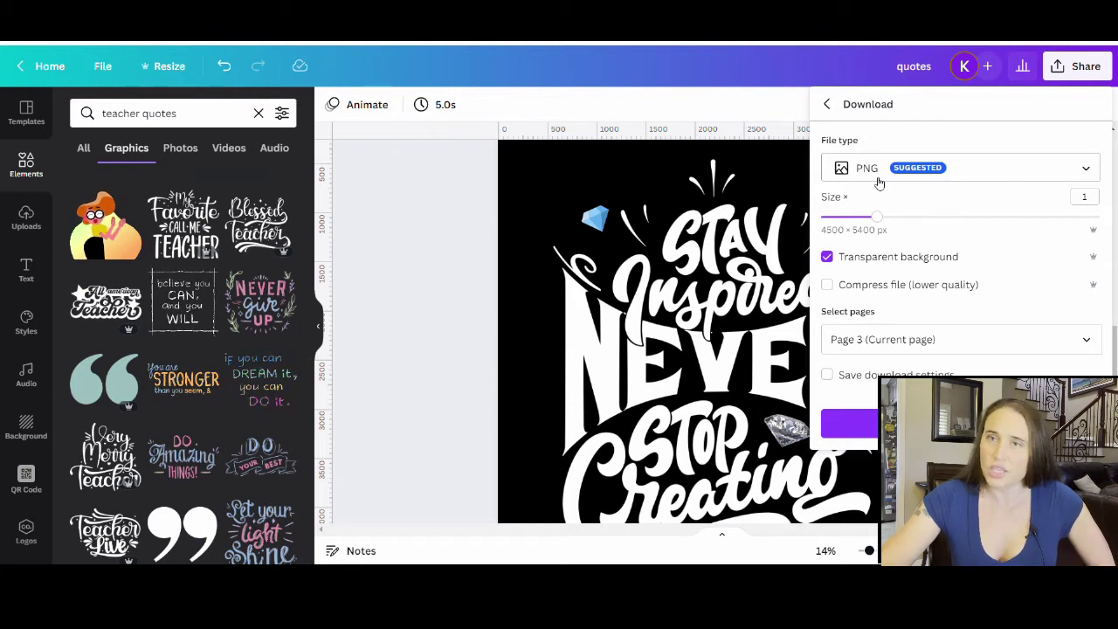
left_click(900, 424)
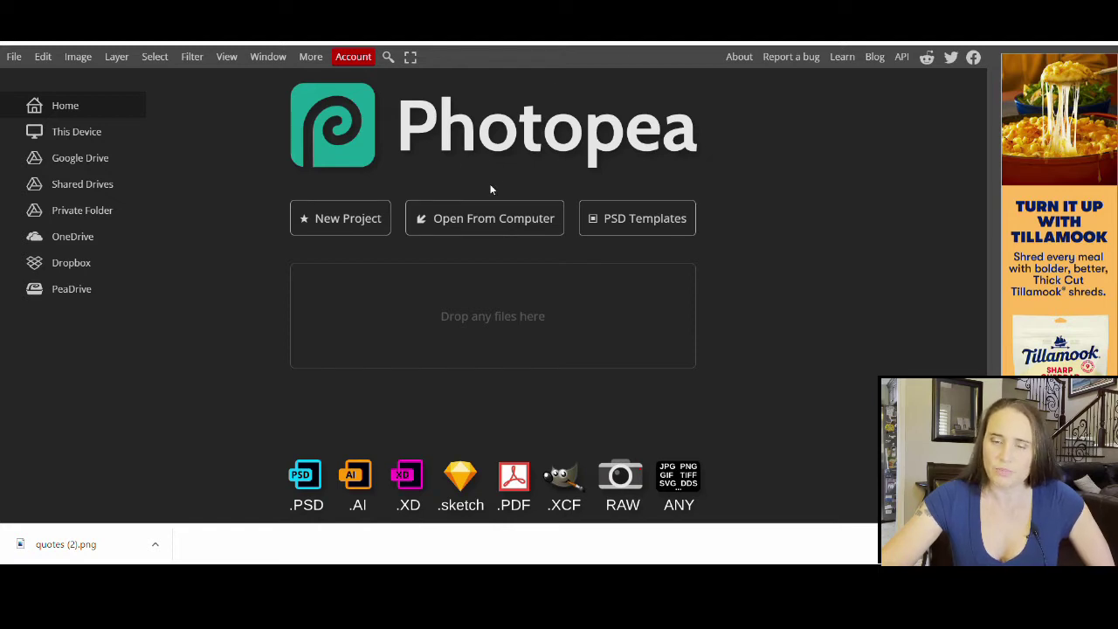
Step: Open quotes (2).png in Photopea from the computer, then switch back to Canva
left_click(477, 228)
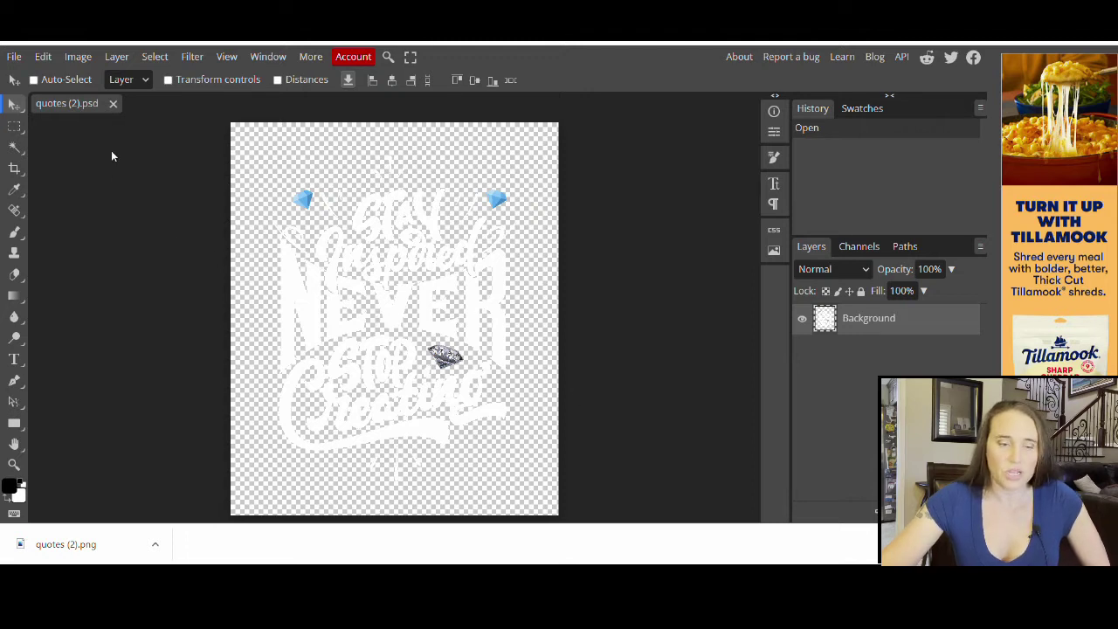
left_click(13, 57)
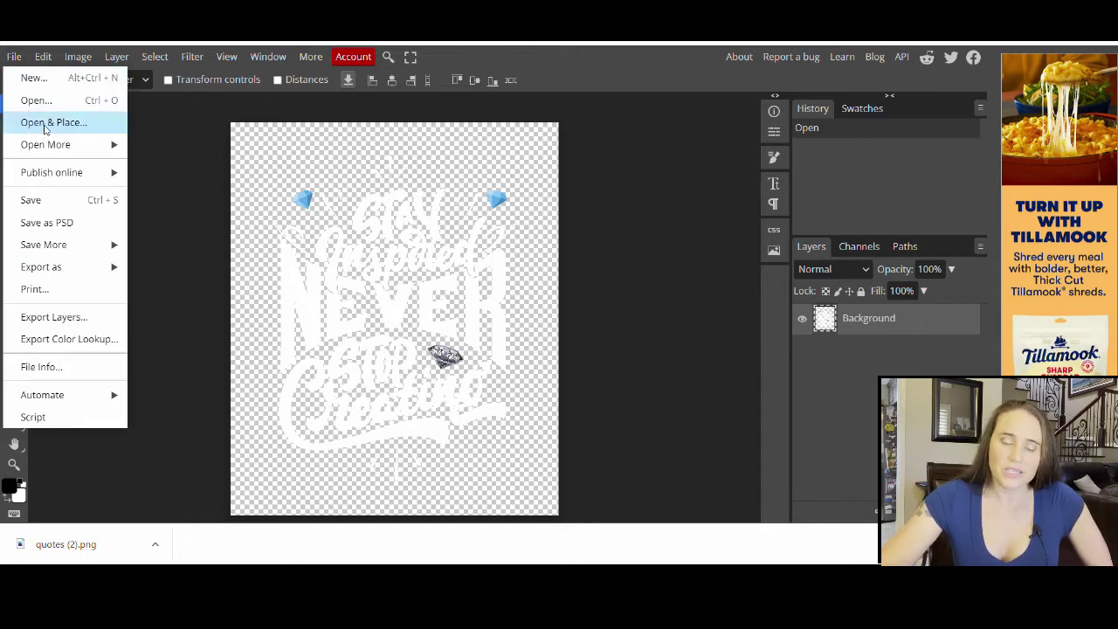
left_click(658, 210)
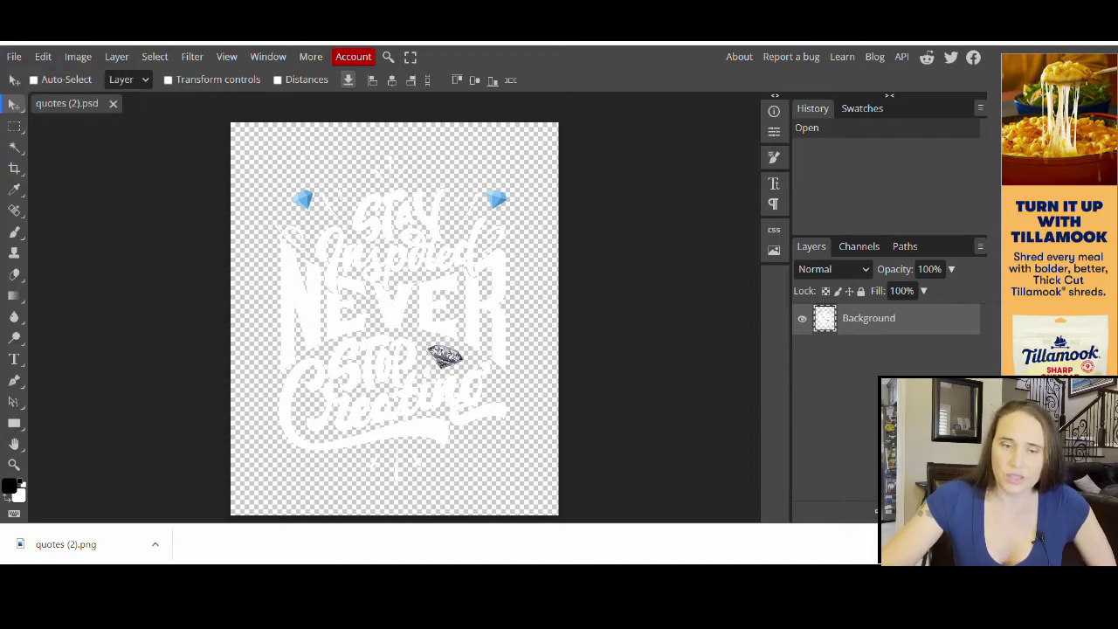
key("ctrl+Tab")
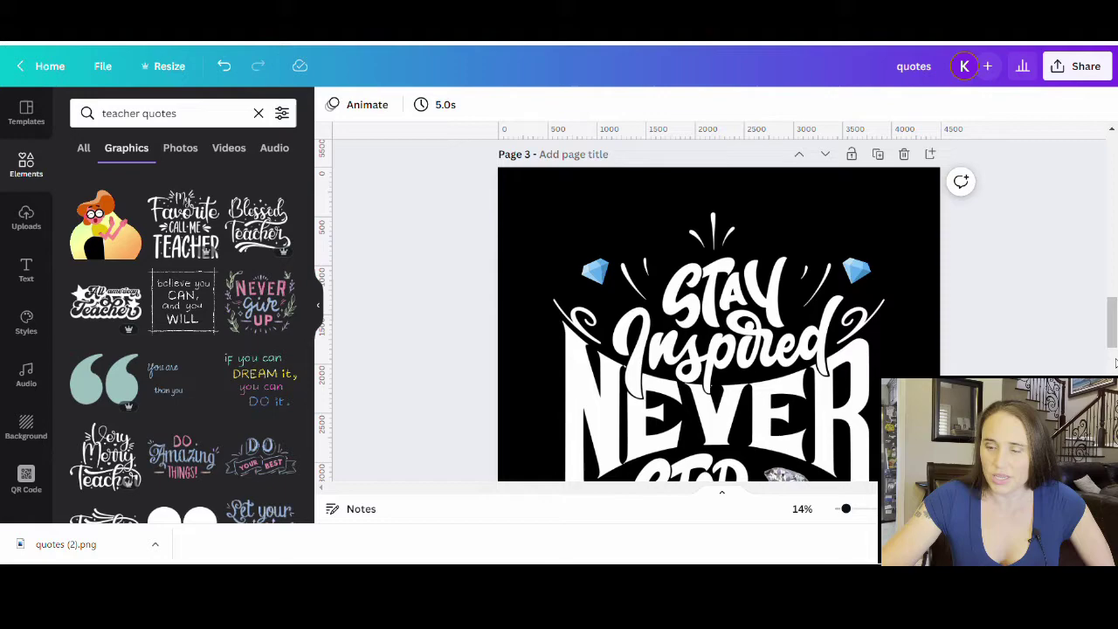
Step: Scroll to Page 2 and search the graphics for 'silver glitter'
scroll(1115, 362, "up", 5)
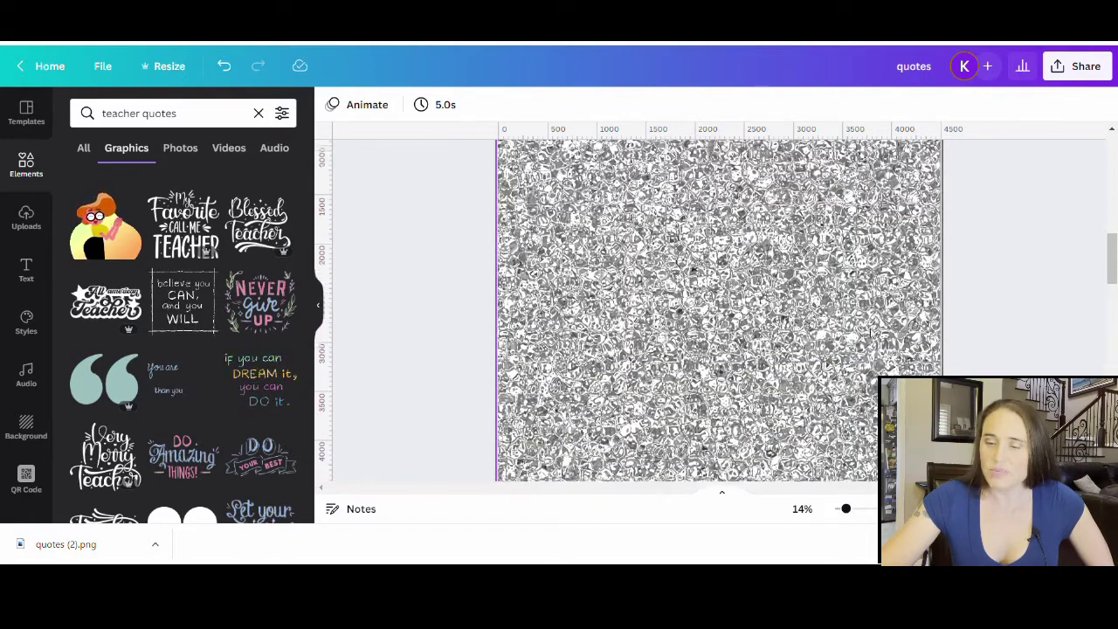
scroll(871, 335, "up", 3)
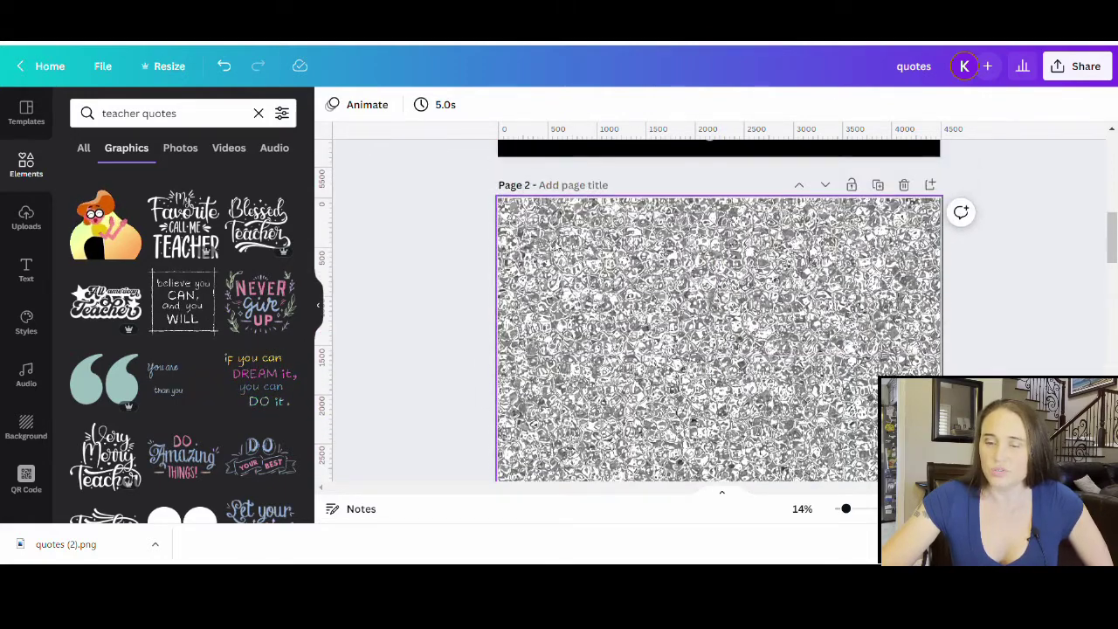
scroll(619, 264, "down", 5)
scroll(619, 264, "up", 3)
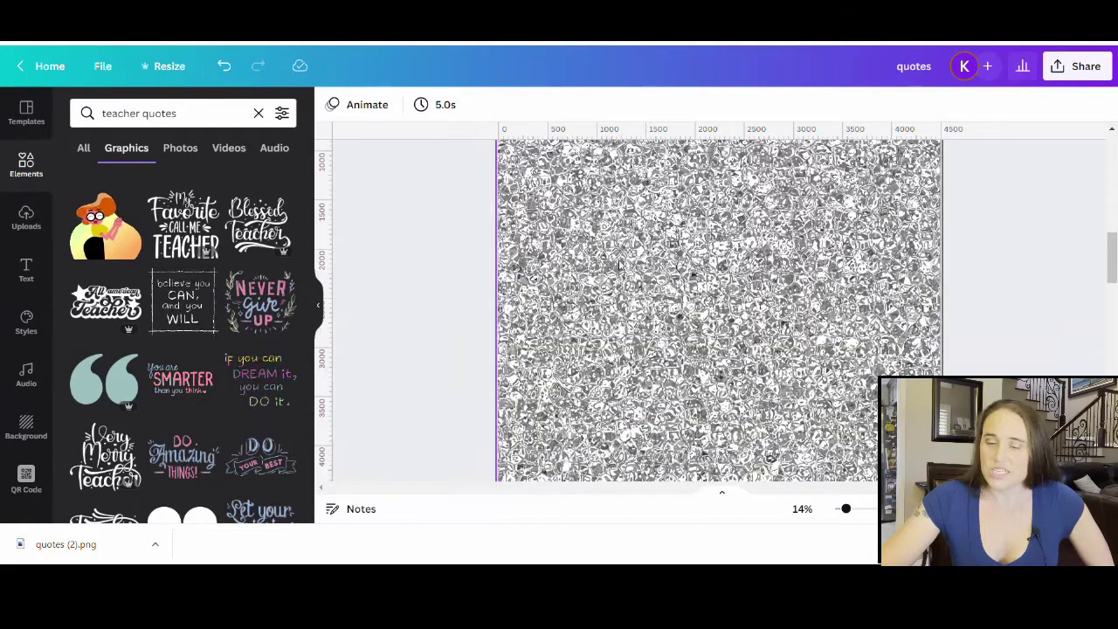
left_click(187, 114)
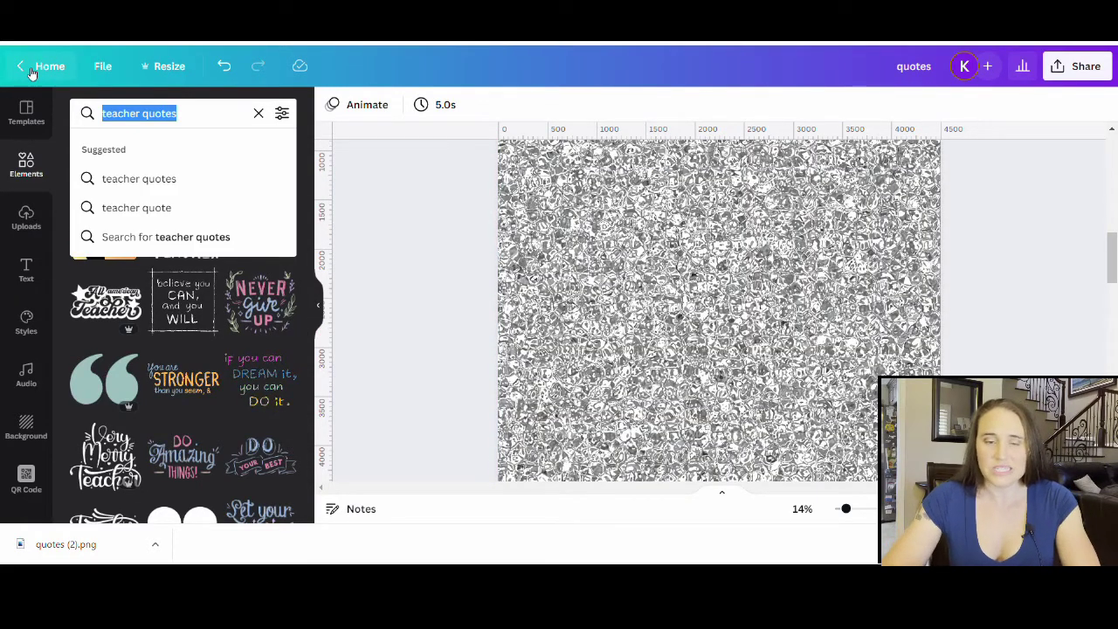
type("silver g")
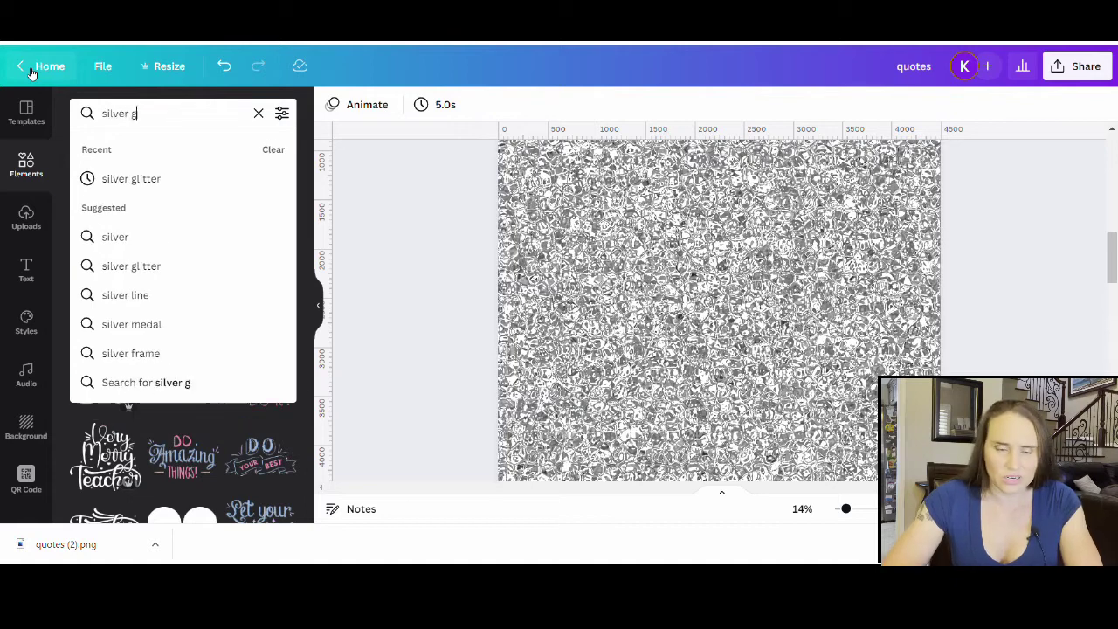
type("litter")
key("Return")
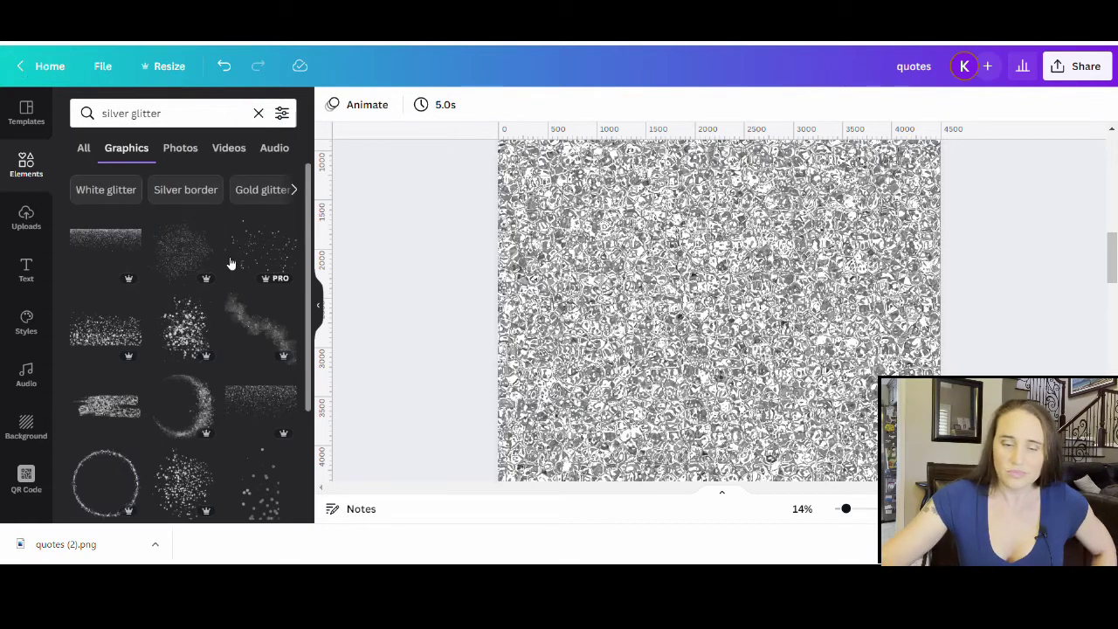
Step: Scroll through the silver glitter graphic results
scroll(231, 262, "down", 10)
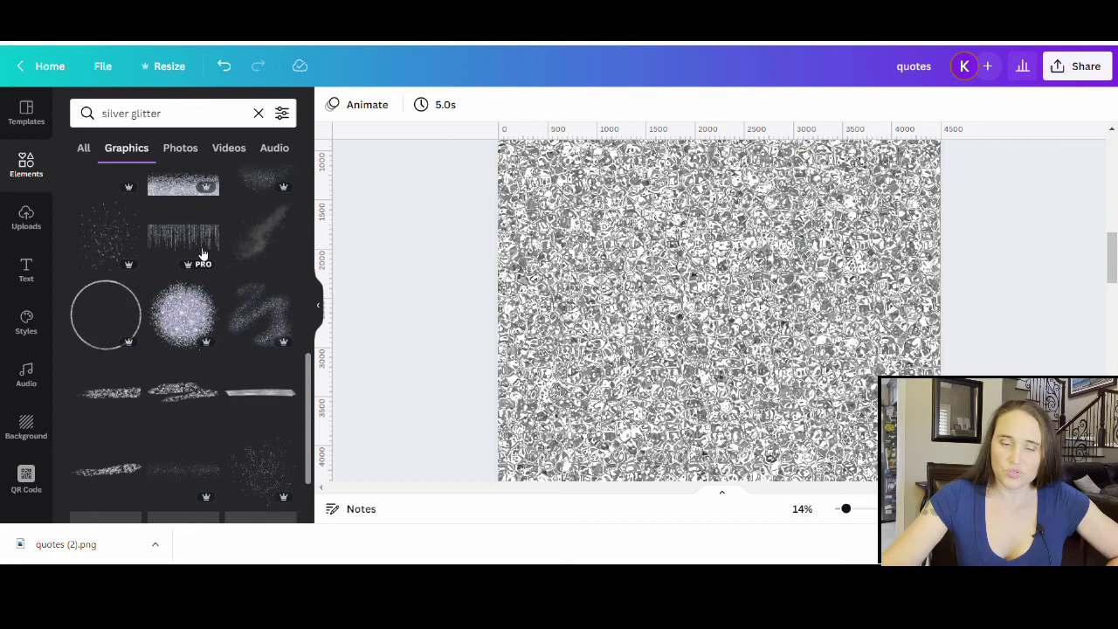
scroll(201, 249, "down", 5)
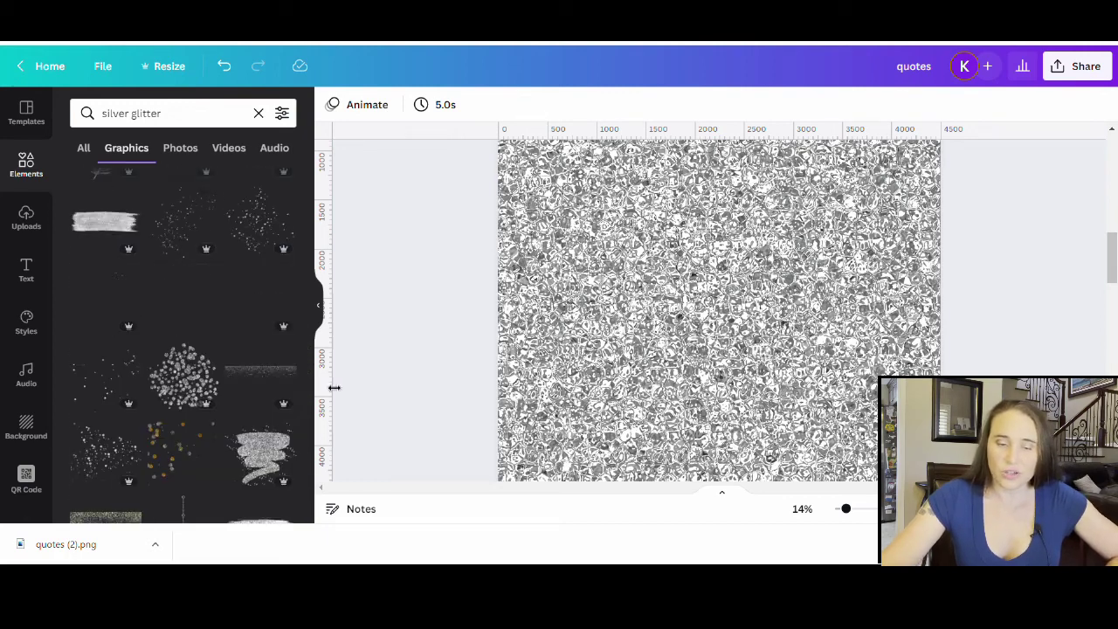
scroll(183, 323, "down", 5)
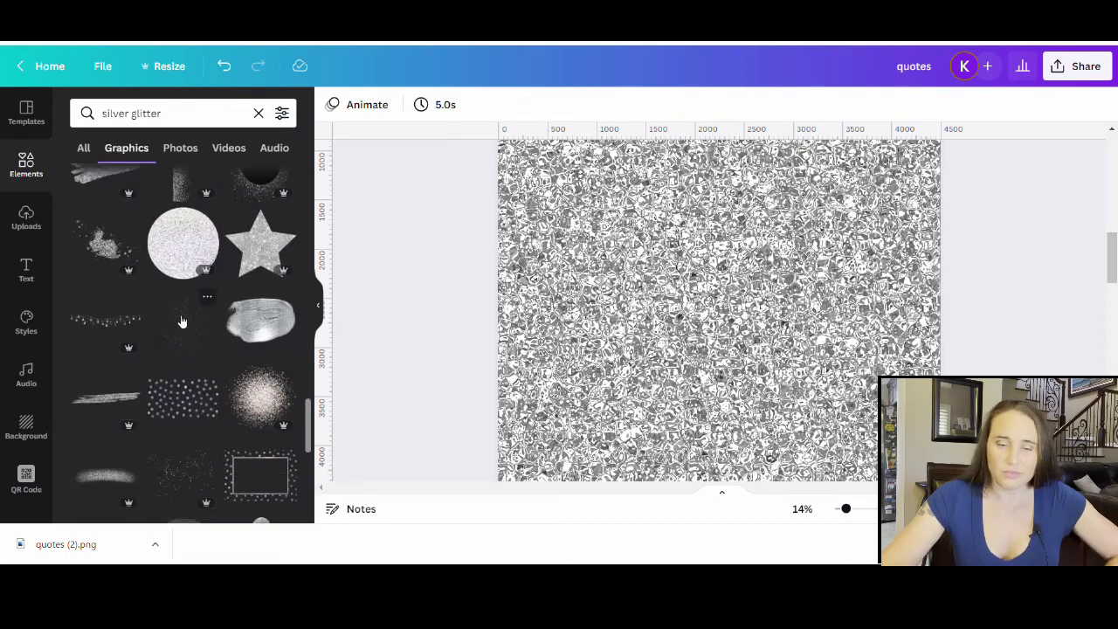
scroll(179, 324, "down", 6)
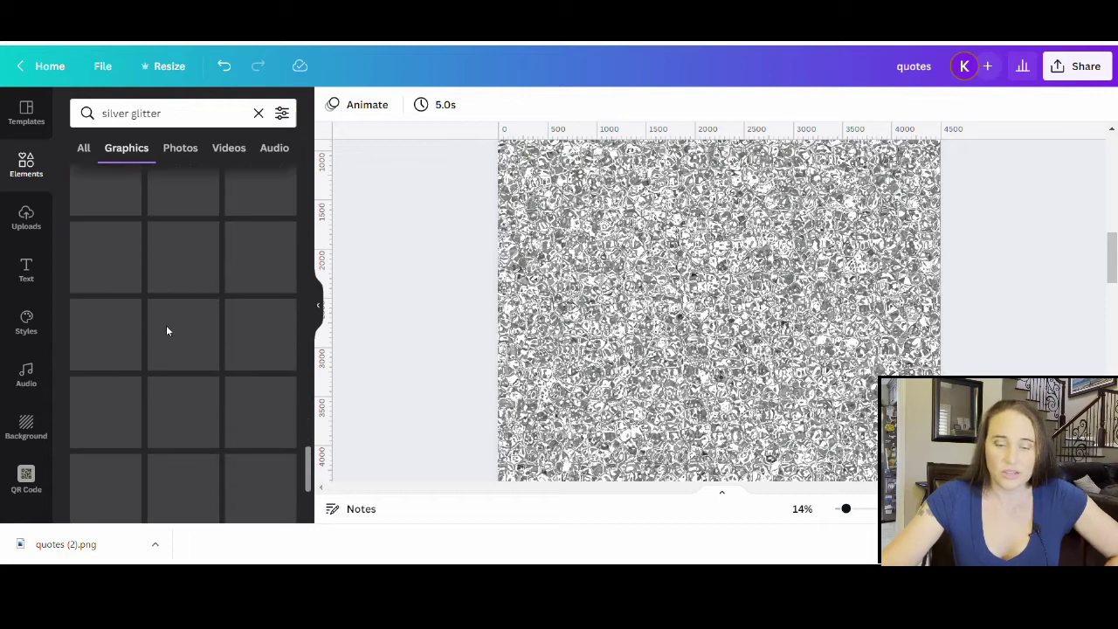
scroll(166, 332, "down", 4)
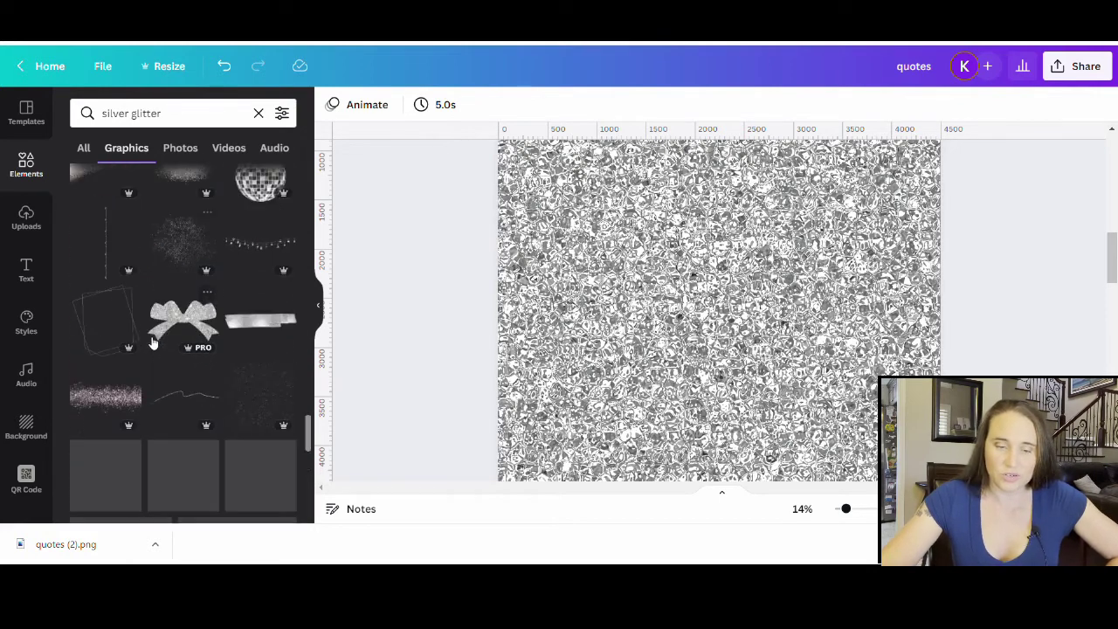
scroll(153, 343, "down", 3)
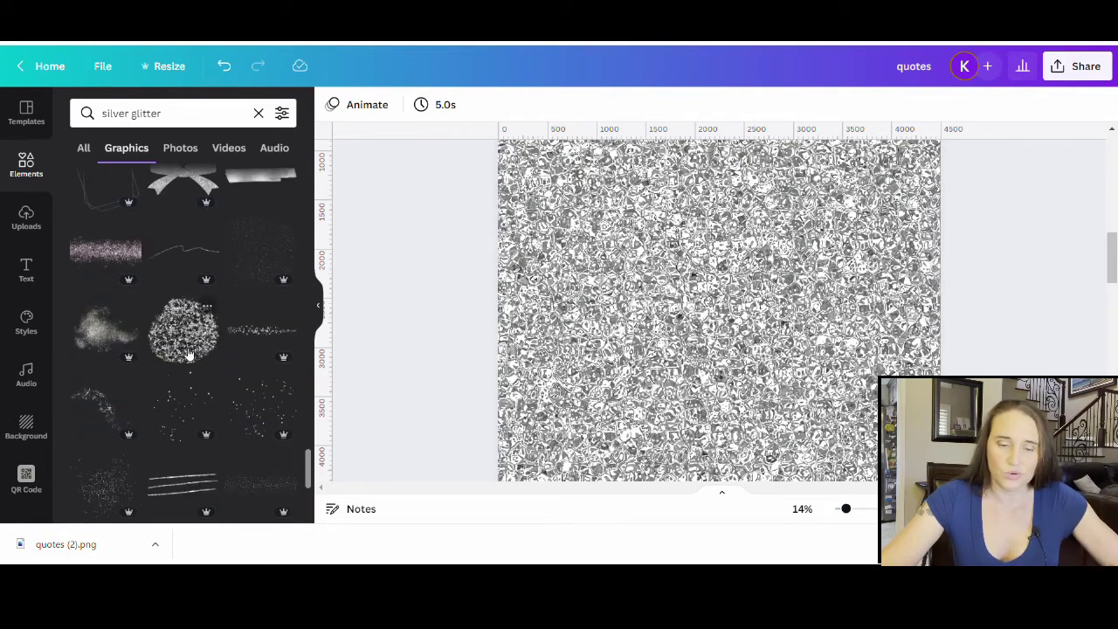
scroll(166, 325, "down", 4)
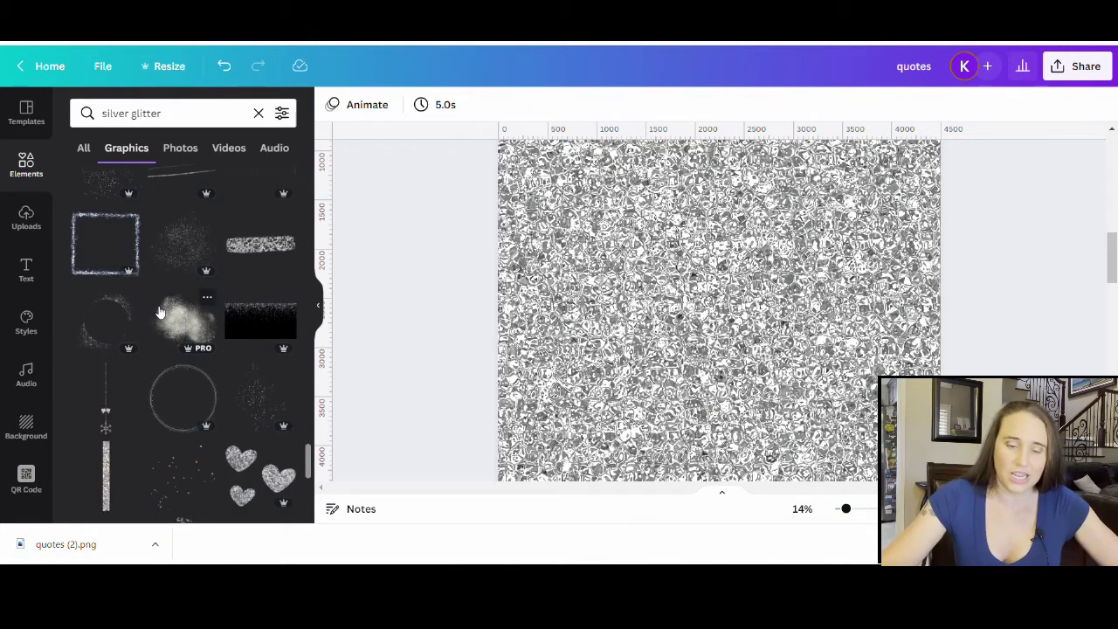
scroll(166, 349, "down", 5)
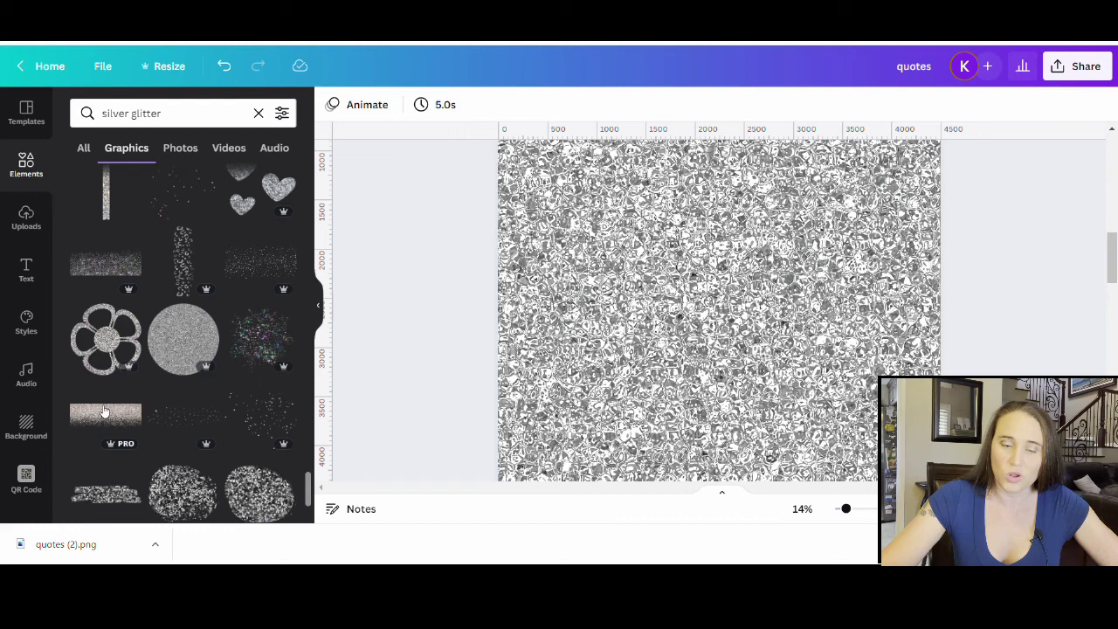
Step: Add the round silver glitter graphic, move it up-left, and raise its brightness to 35
left_click(178, 339)
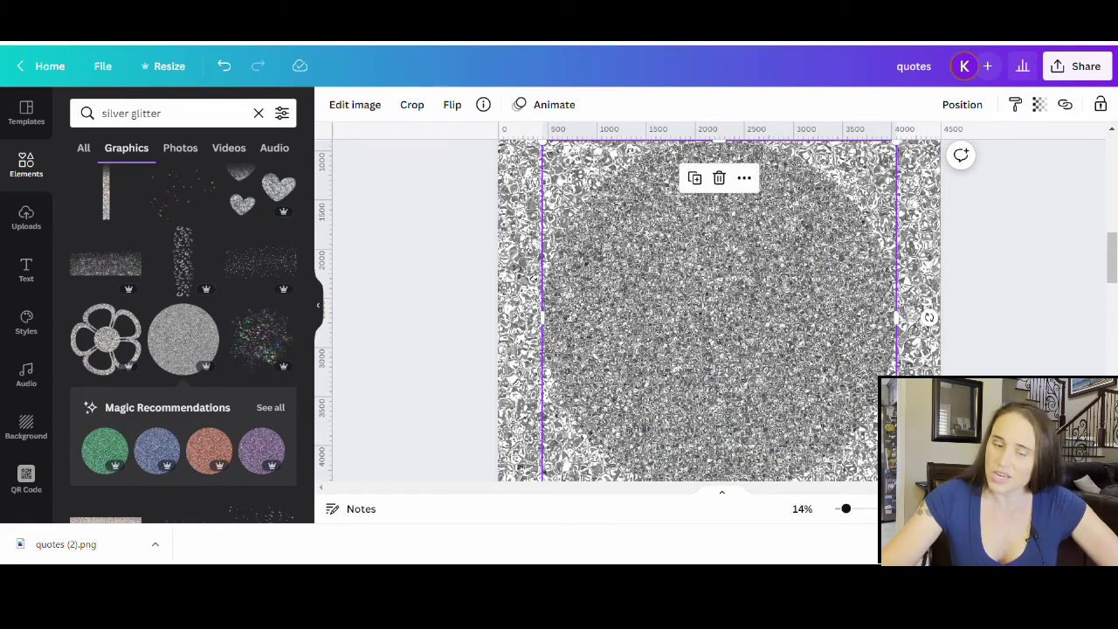
scroll(720, 311, "up", 1)
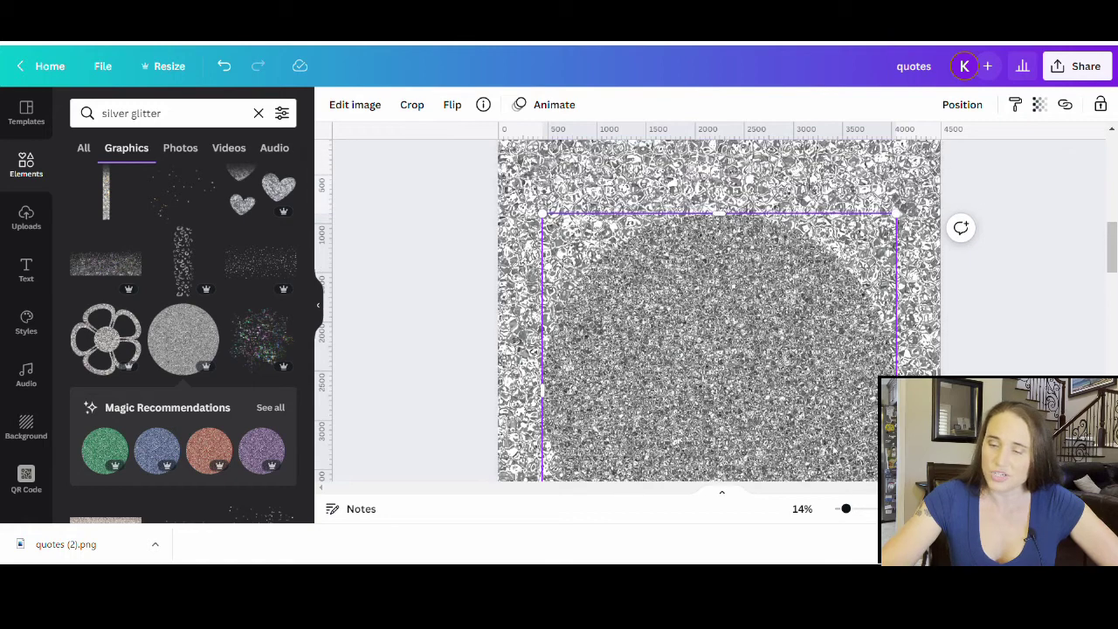
left_click_drag(749, 378, 684, 281)
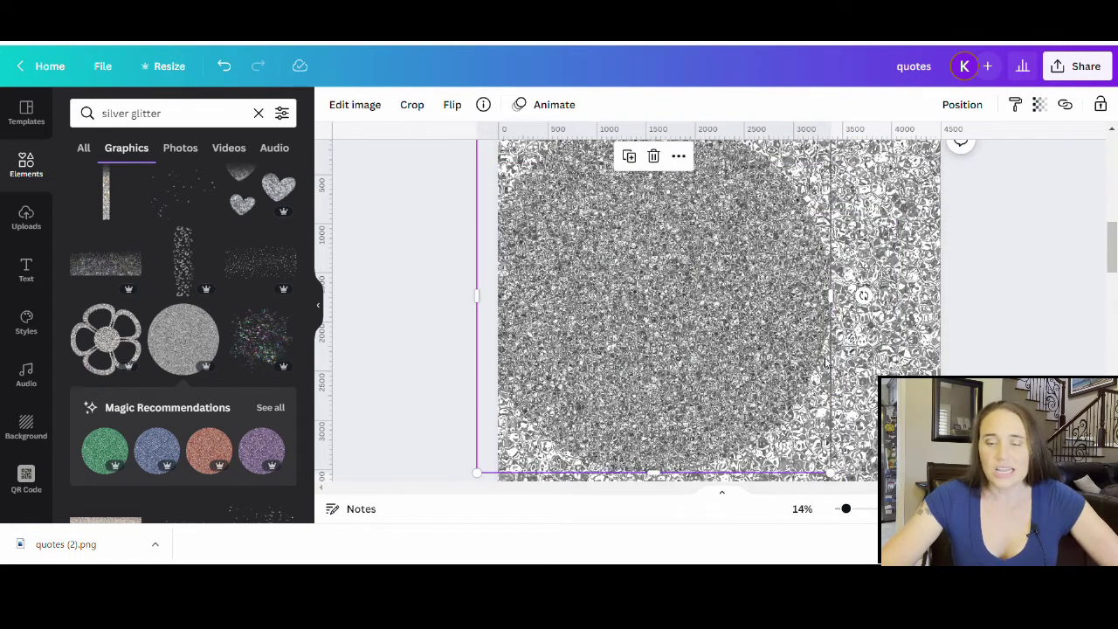
left_click(351, 105)
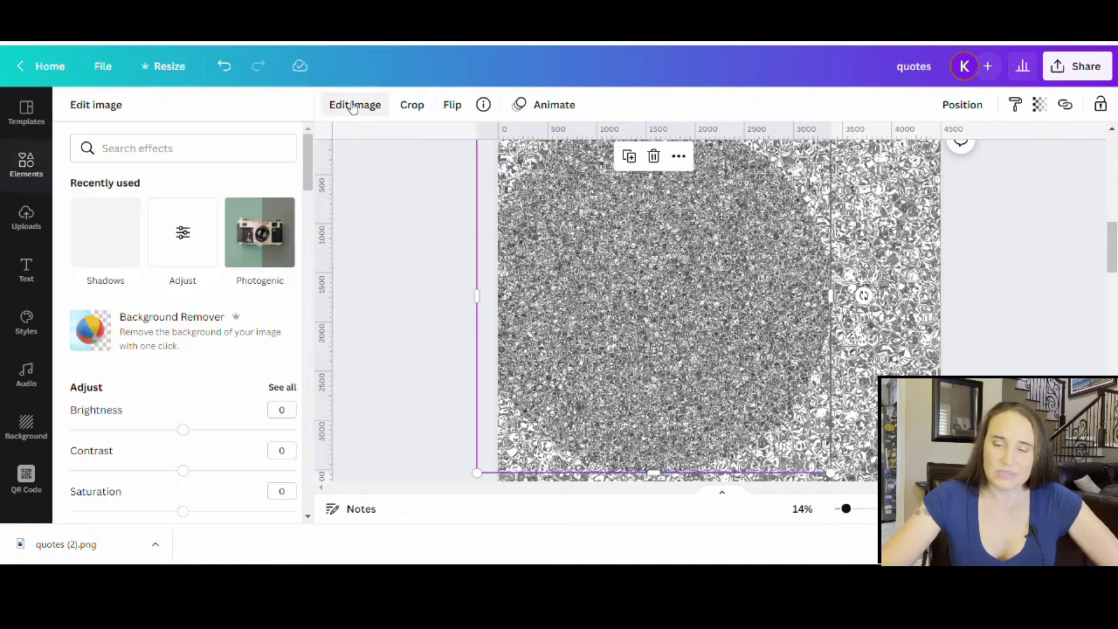
scroll(148, 262, "down", 2)
left_click_drag(183, 358, 227, 366)
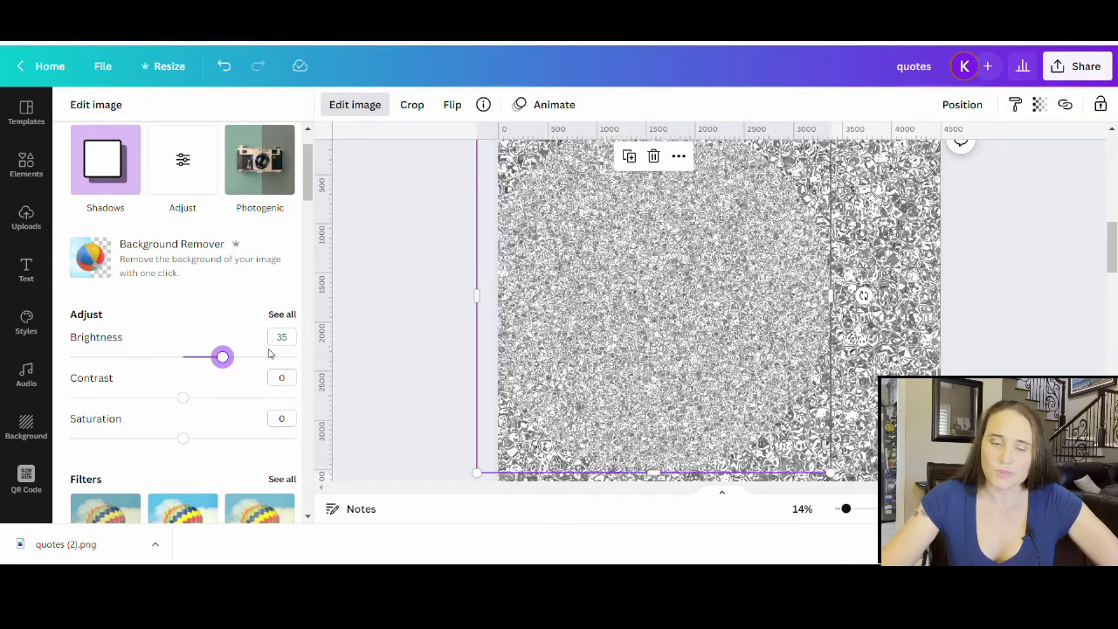
left_click(666, 354)
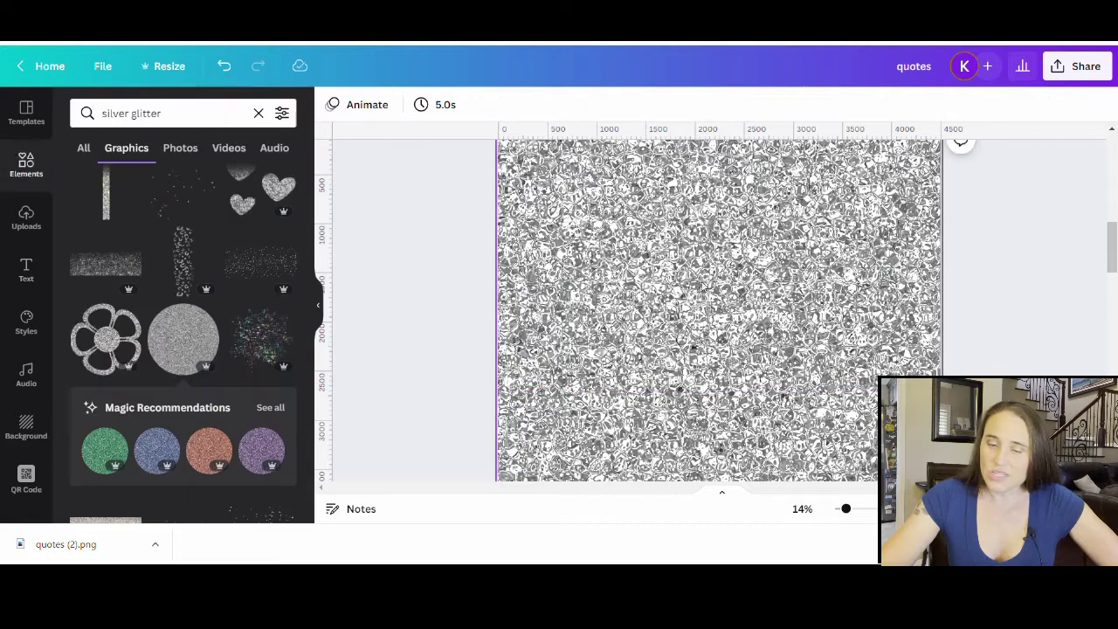
Step: Download only Page 2 as a PNG (quotes (3).png) and close the download popup
scroll(773, 316, "up", 3)
scroll(774, 332, "down", 3)
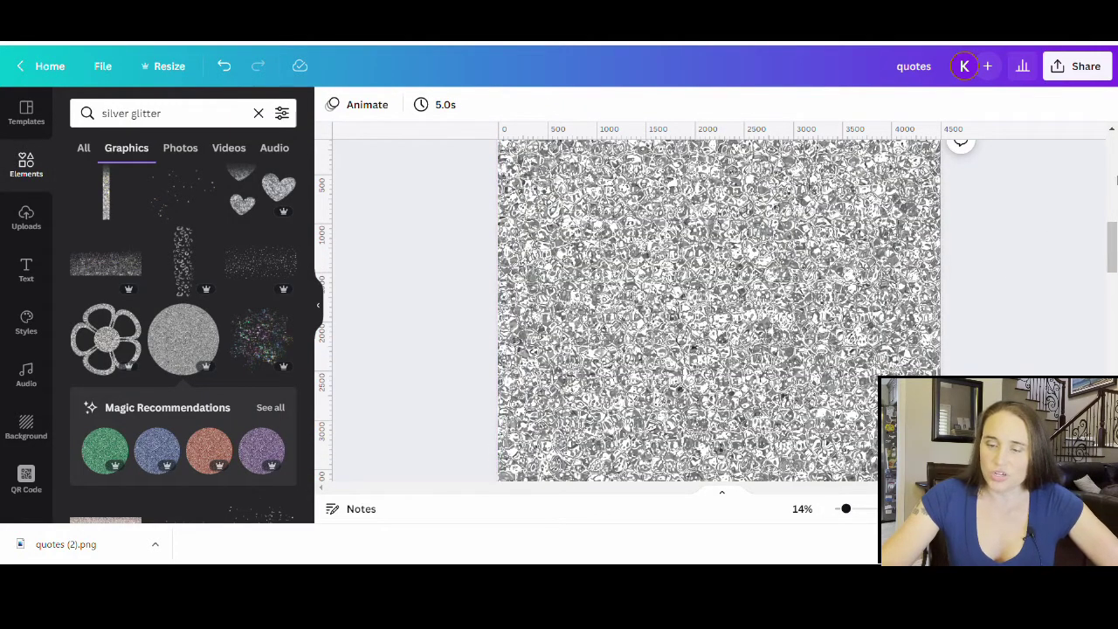
left_click(1065, 72)
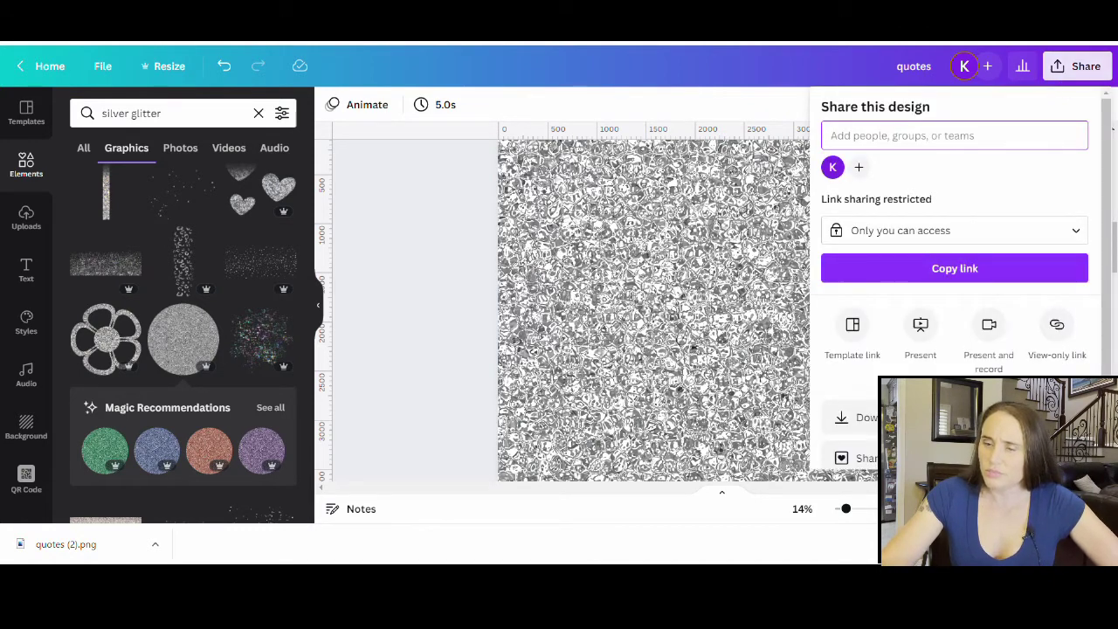
left_click(865, 417)
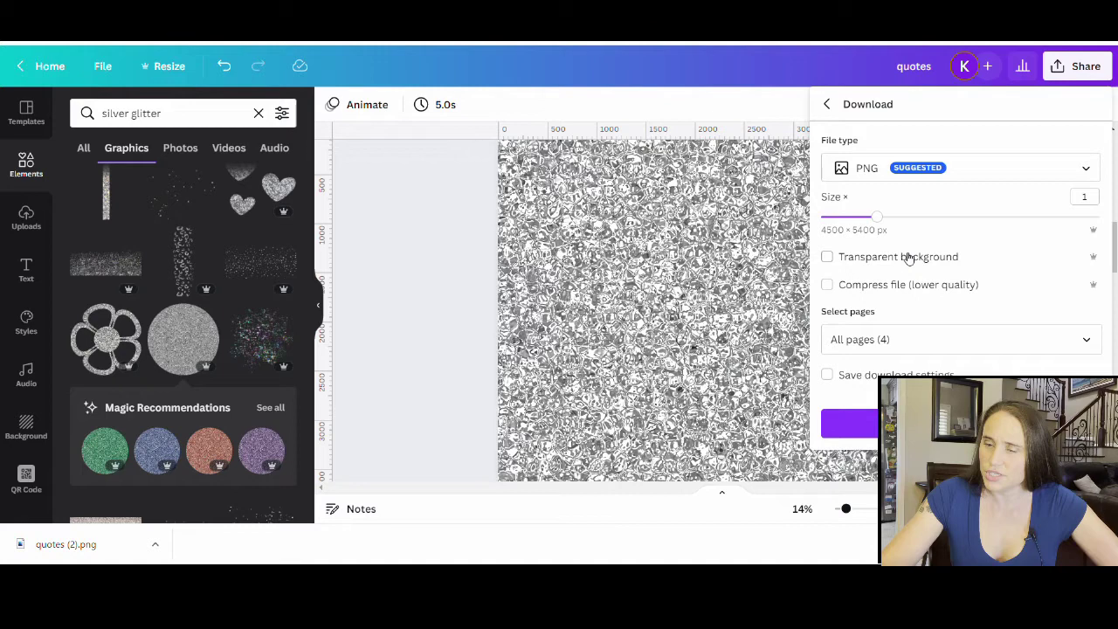
left_click(1092, 339)
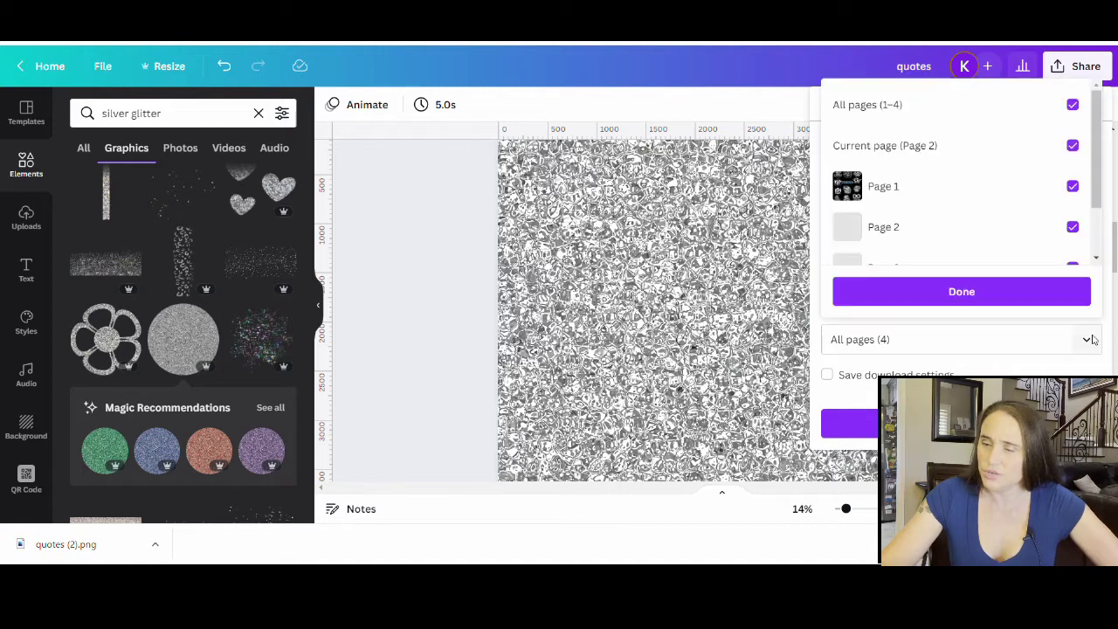
left_click(1074, 106)
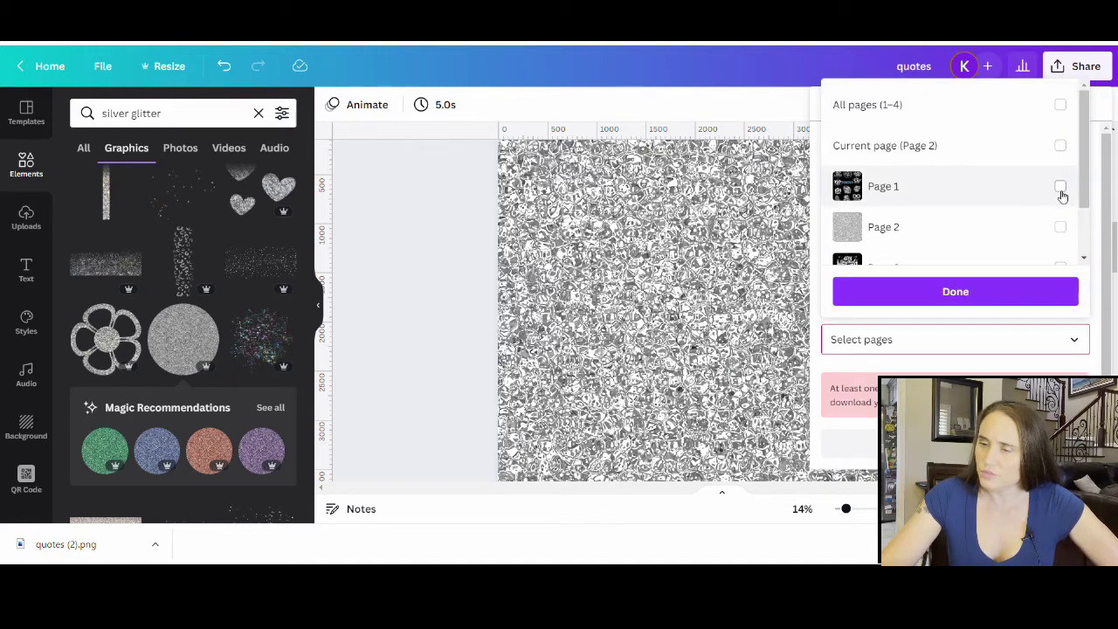
left_click(1072, 226)
left_click(1014, 291)
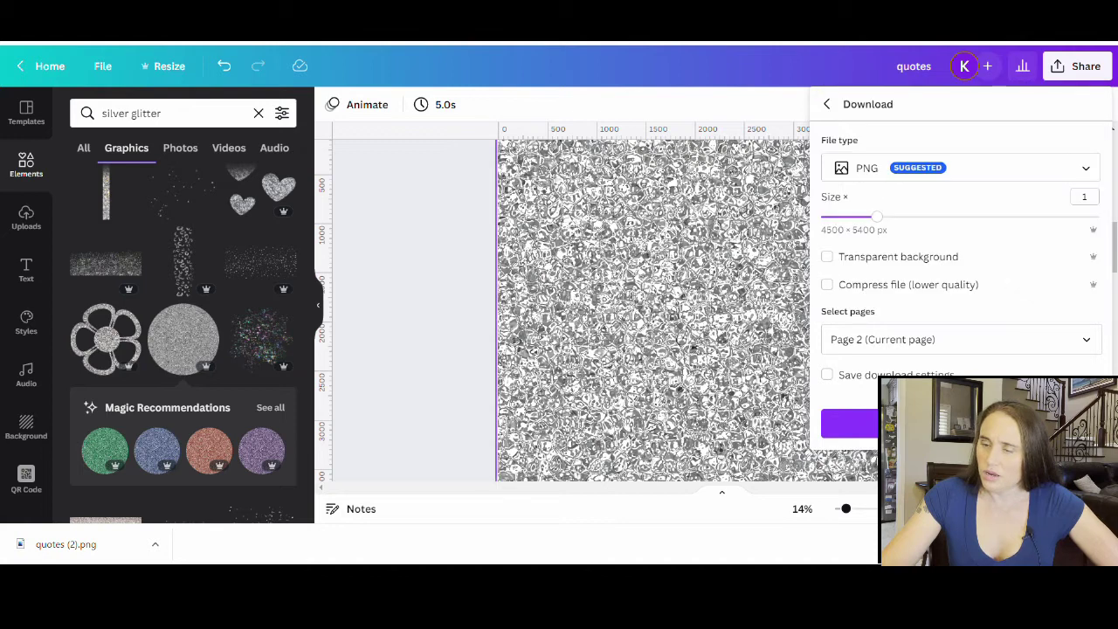
left_click(961, 424)
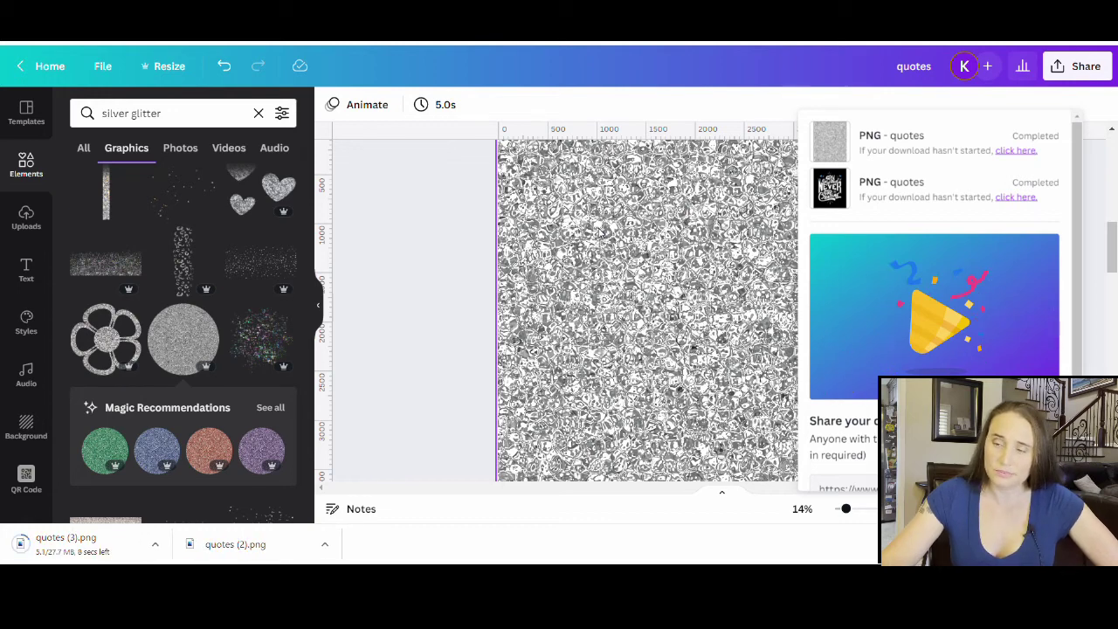
left_click(387, 198)
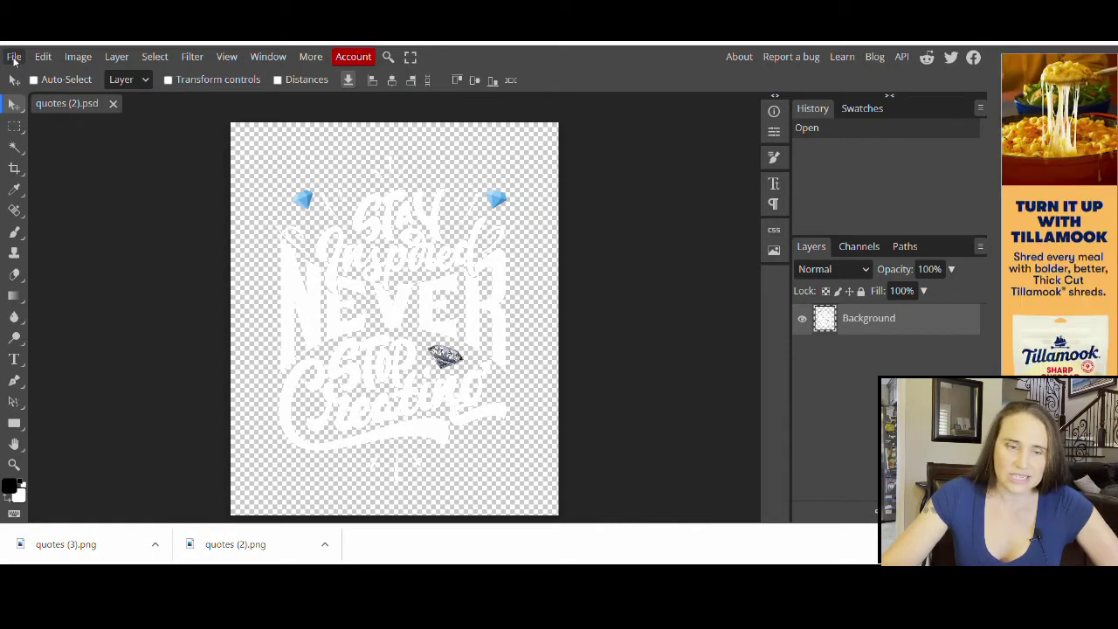
Step: Place quotes (3).png into the Photopea document as a smart object layer above the quote artwork
left_click(14, 58)
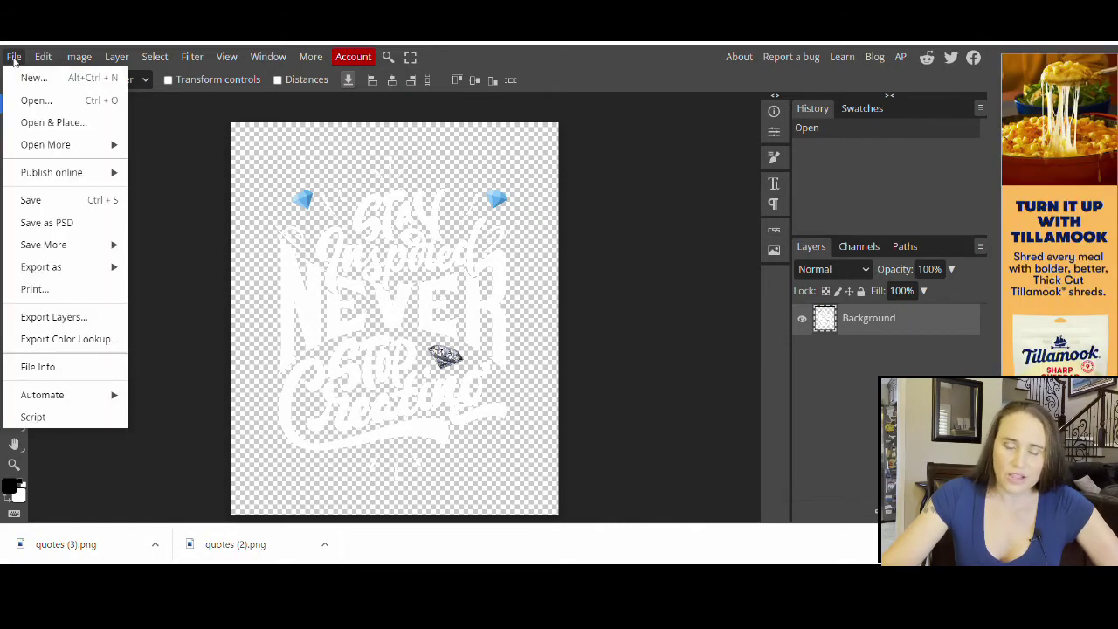
left_click(26, 129)
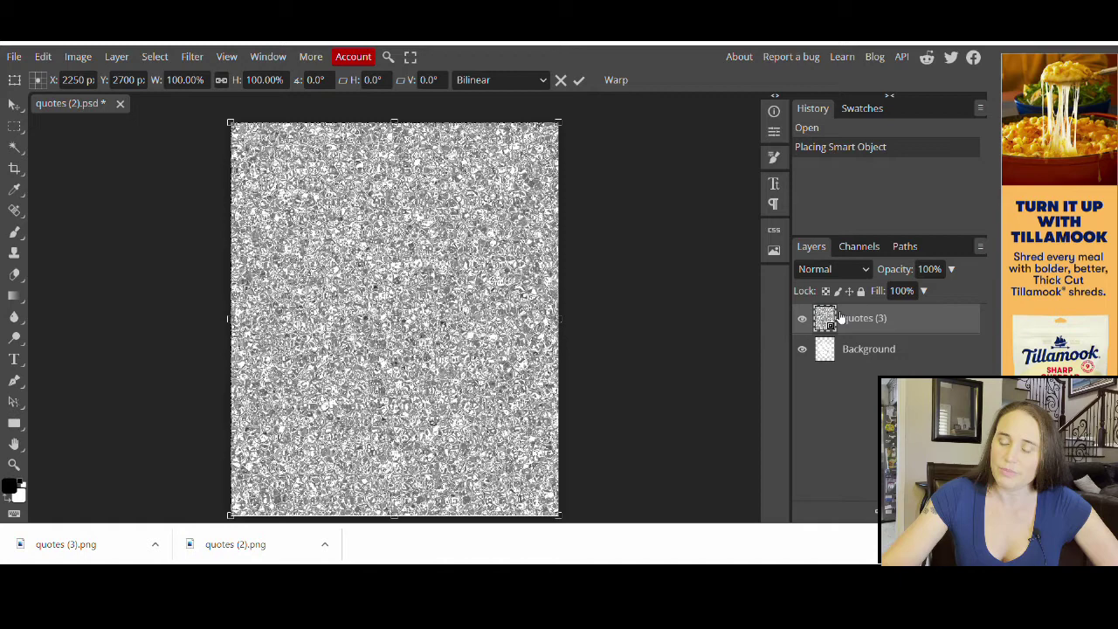
Step: Move the quotes (3) glitter layer over the lettering and clip it to the Background
left_click_drag(288, 226, 424, 316)
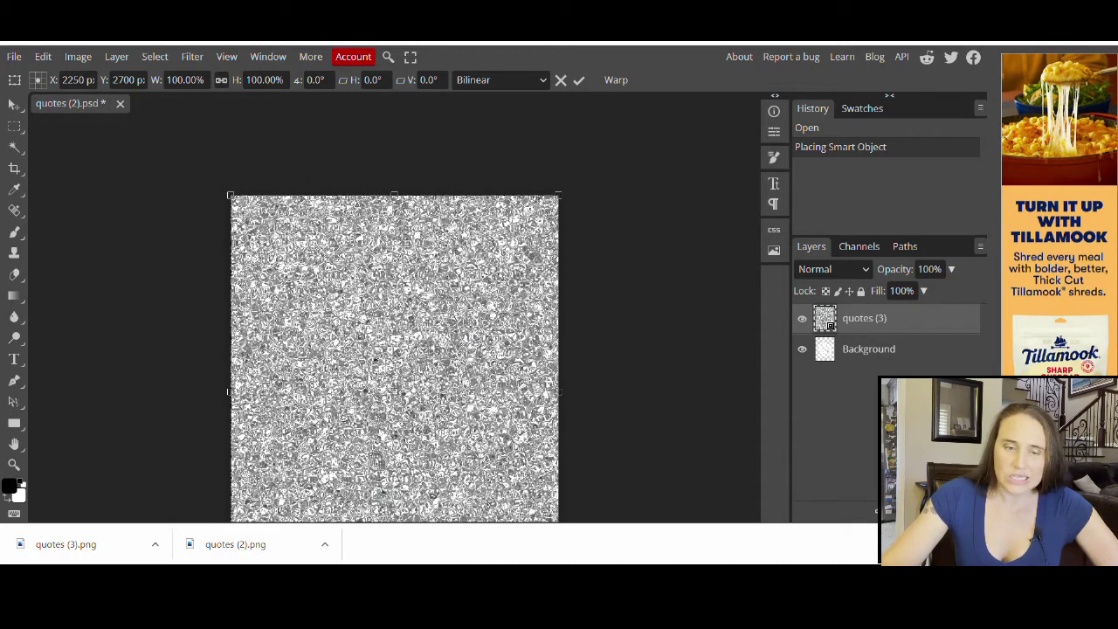
left_click(117, 58)
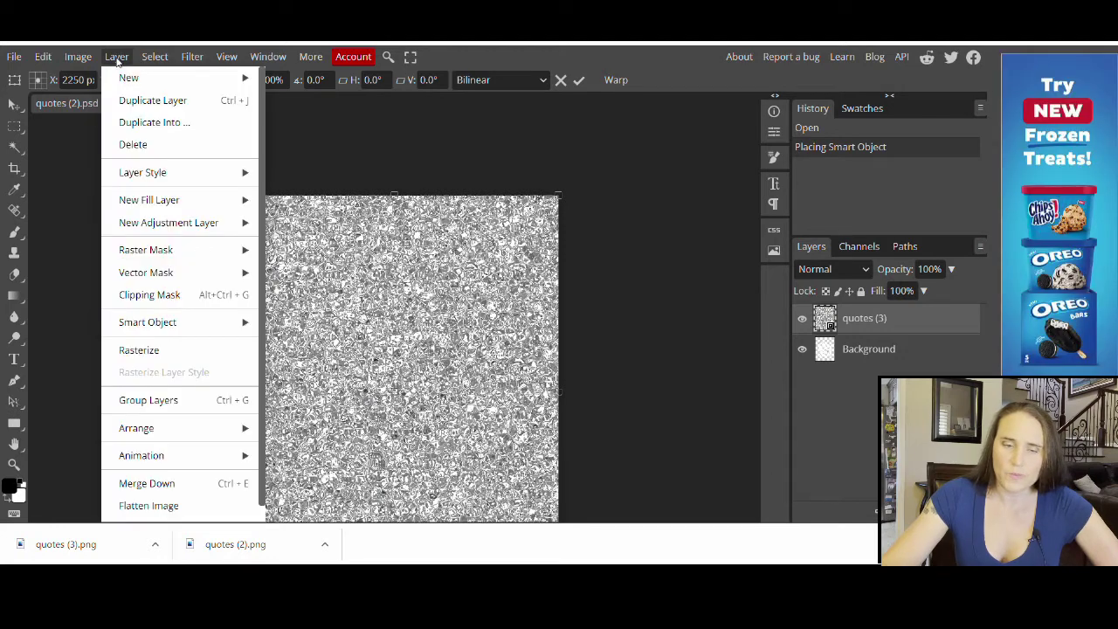
left_click(135, 295)
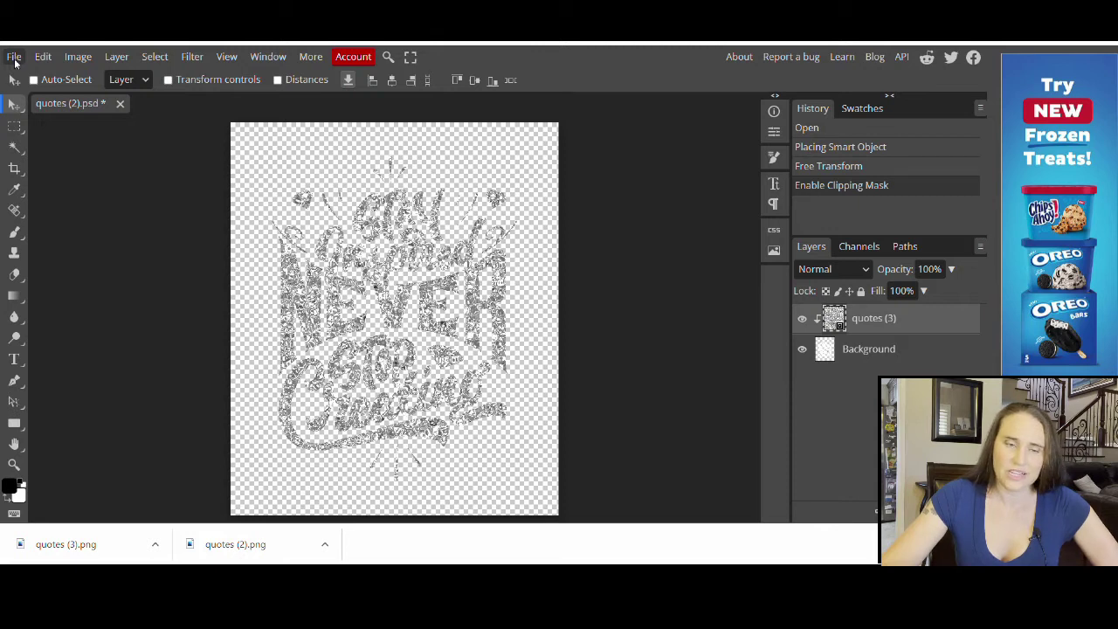
Step: Export the glitter quote as a 4500×5400 PNG, saved as quotes (2) (1).png
left_click(14, 58)
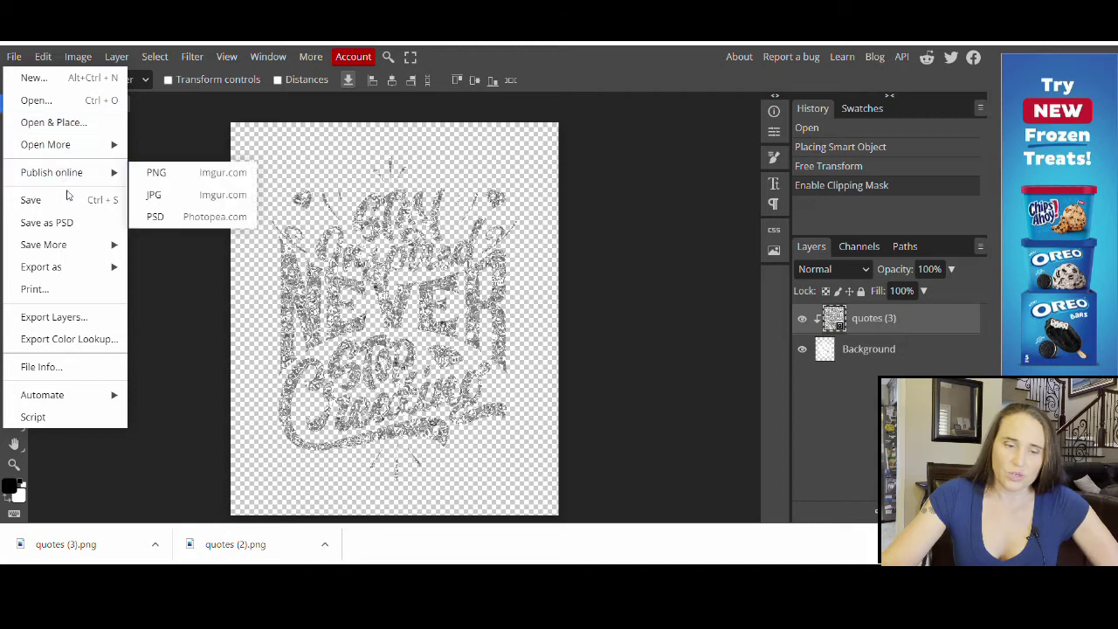
mouse_move(67, 266)
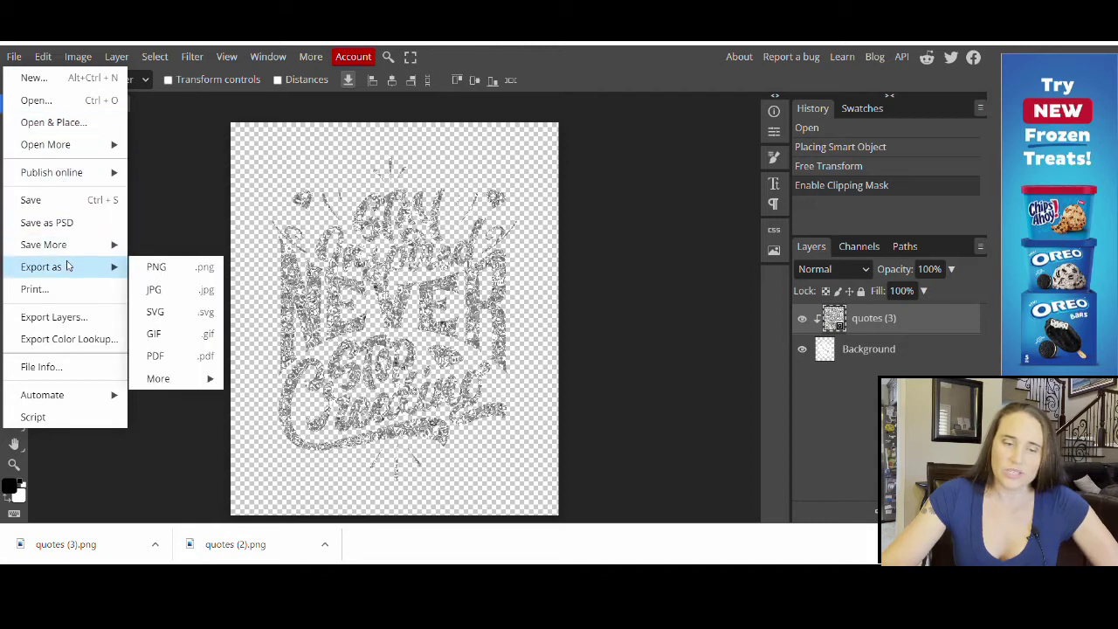
left_click(157, 269)
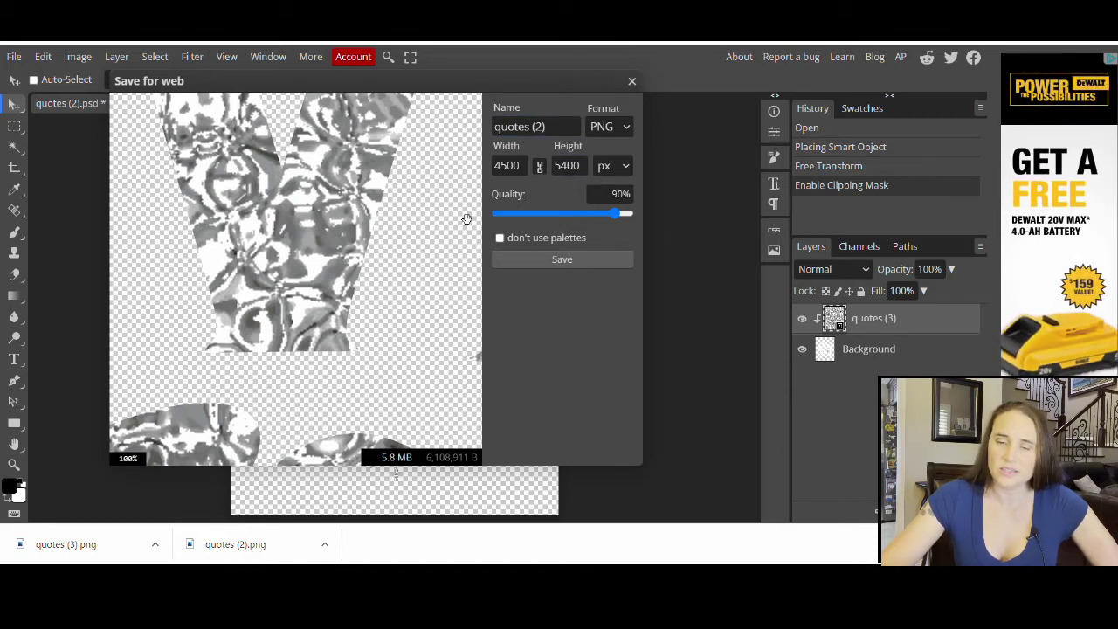
left_click(538, 263)
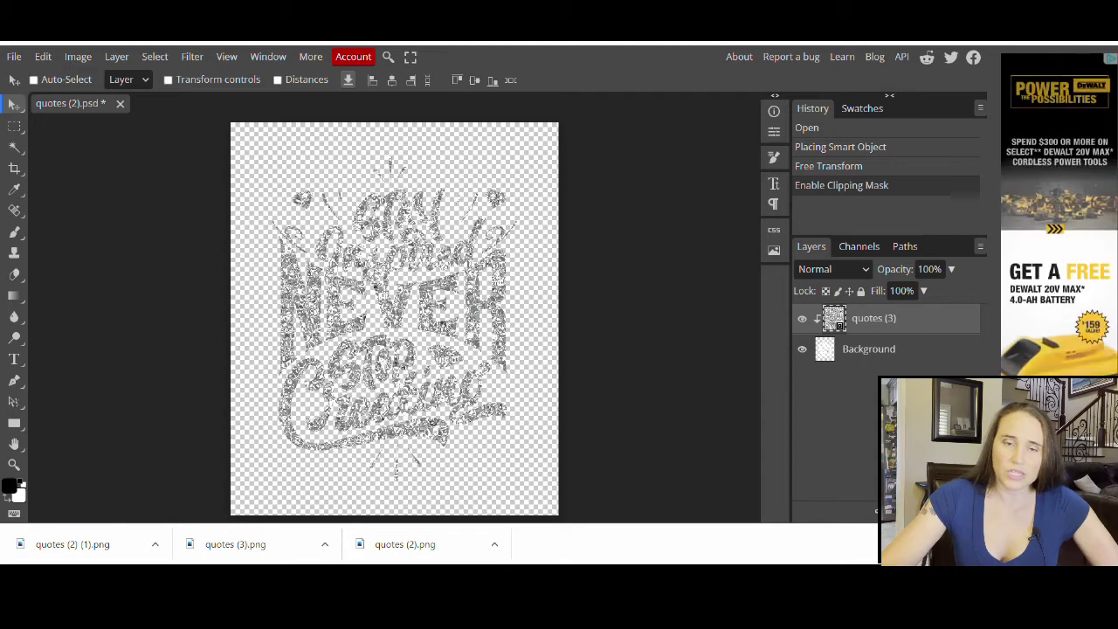
Step: Back in Canva, delete the old glitter quote from the black page
key("ctrl+Tab")
scroll(999, 361, "down", 10)
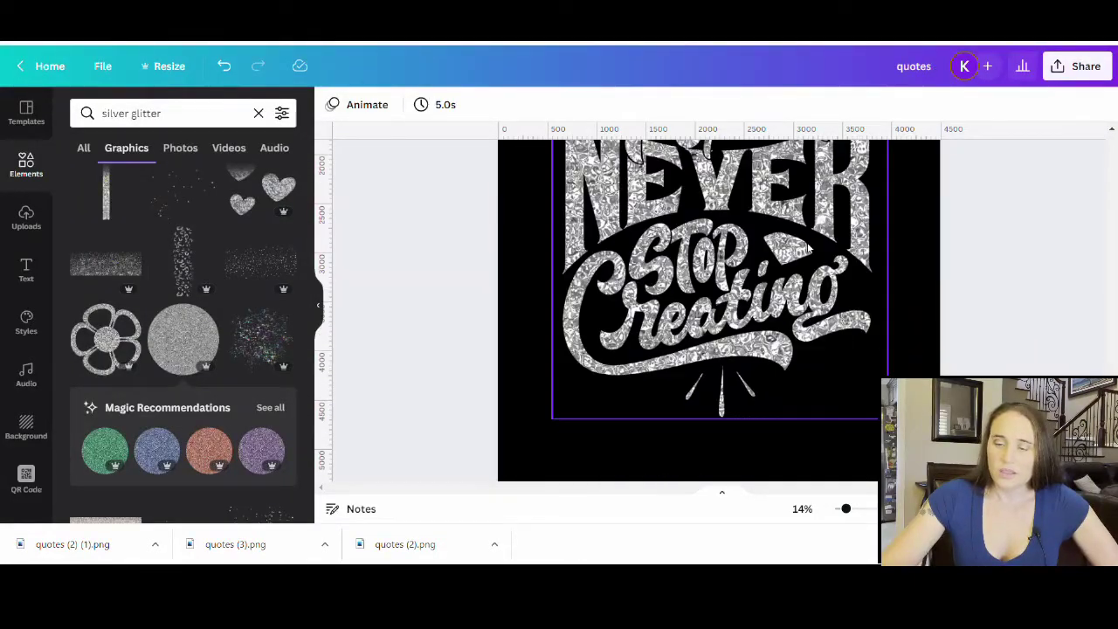
scroll(801, 242, "up", 1)
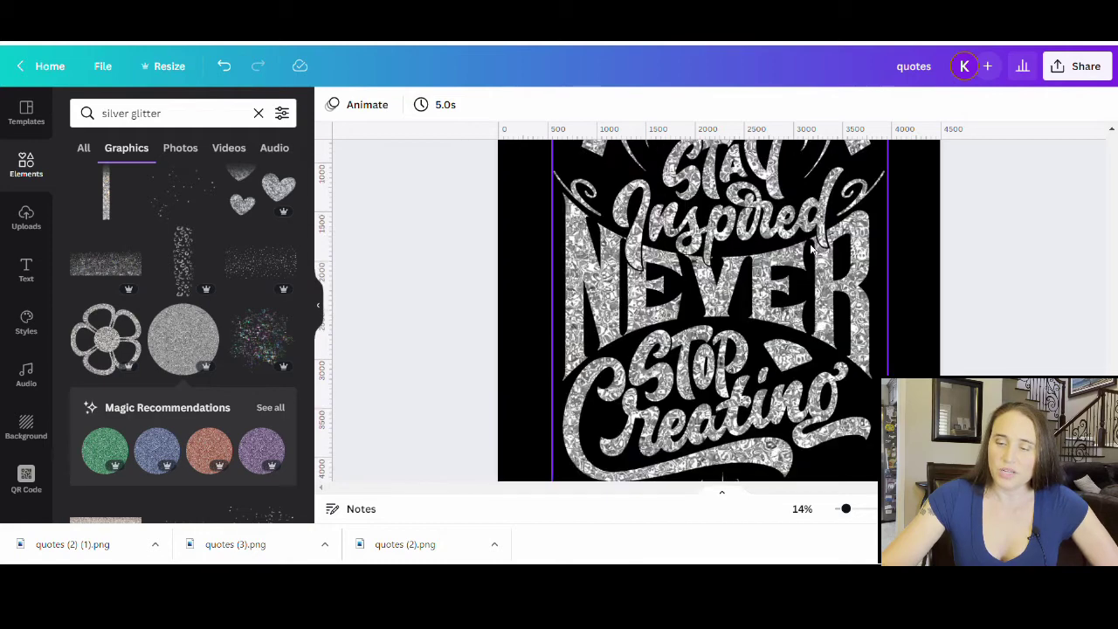
scroll(808, 247, "down", 2)
key("Delete")
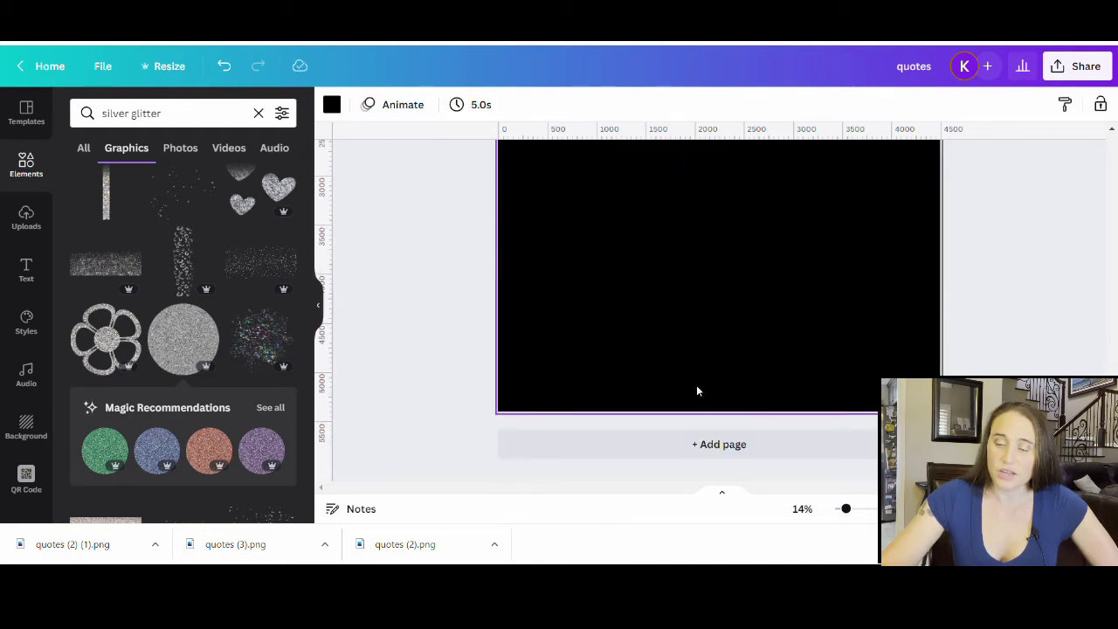
Step: Upload quotes (2) (1).png onto the page, then select the page background
left_click_drag(85, 548, 781, 305)
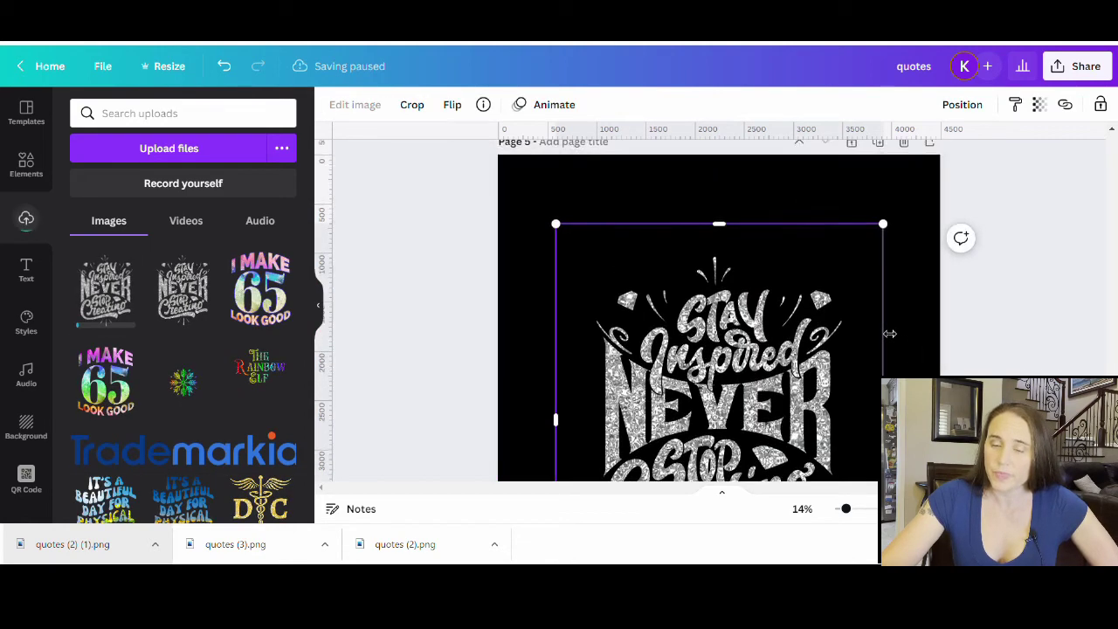
left_click(316, 307)
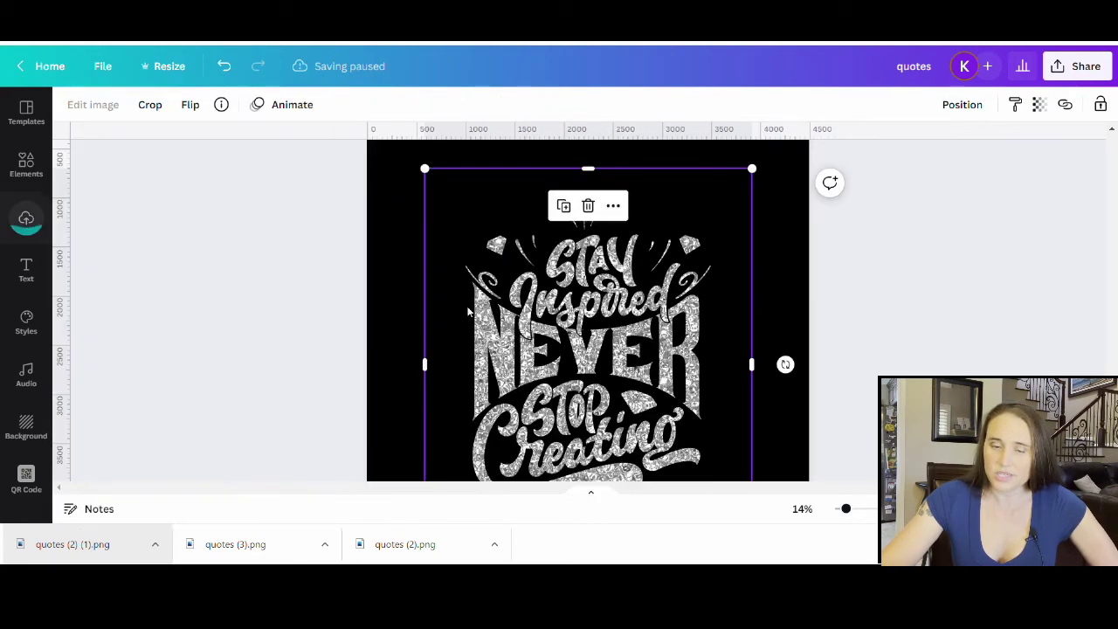
scroll(726, 324, "down", 3)
scroll(710, 329, "up", 2)
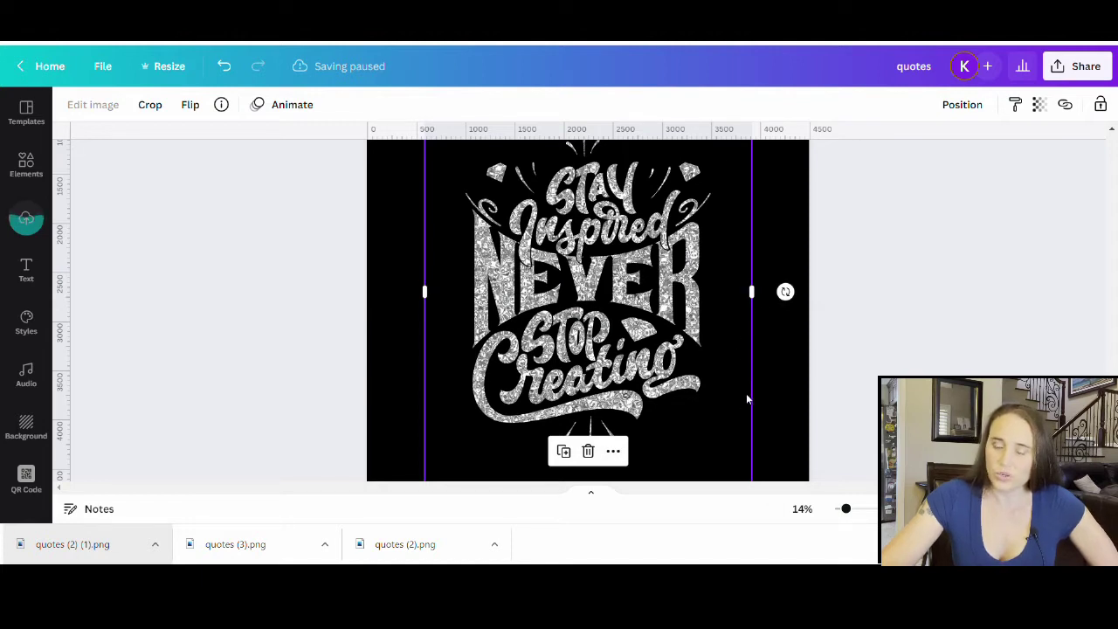
left_click(383, 297)
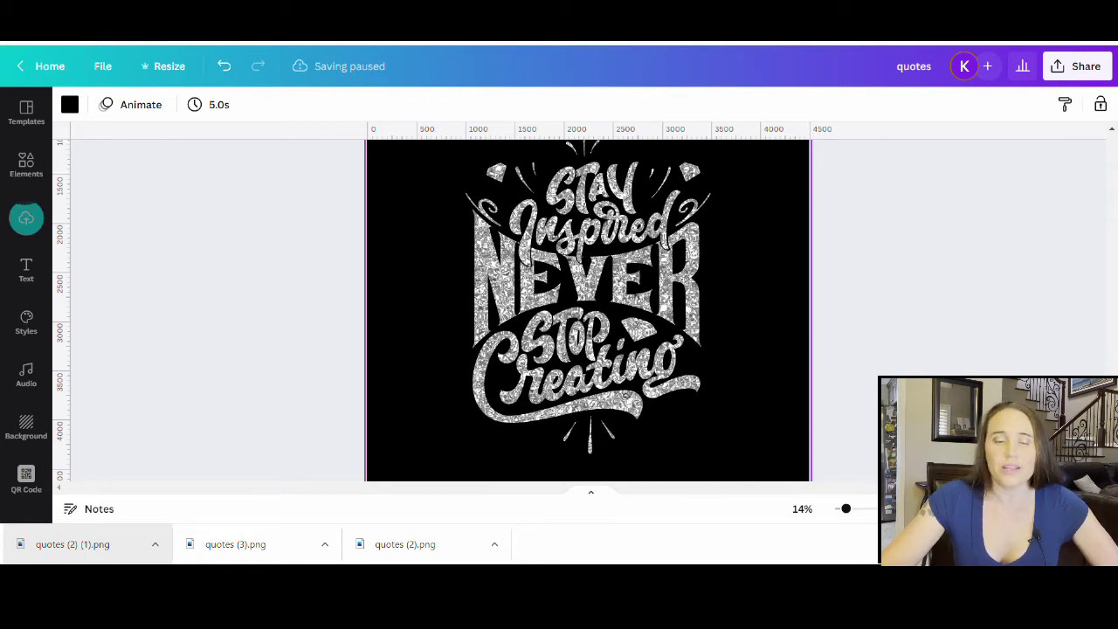
Step: Change the page background colour to white
left_click(70, 104)
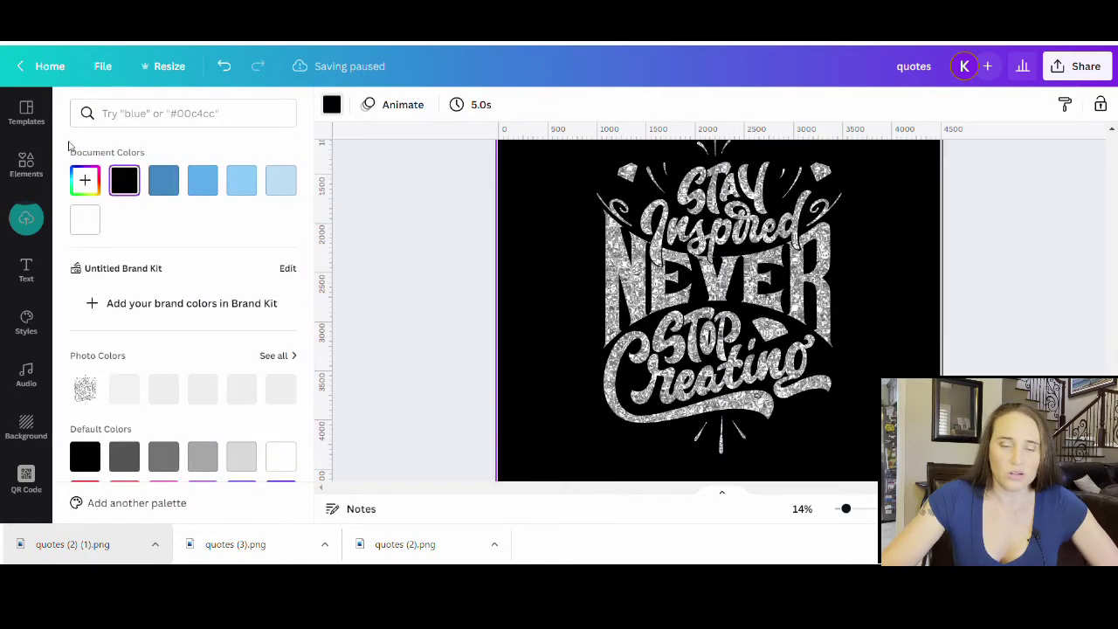
left_click(98, 222)
key("Escape")
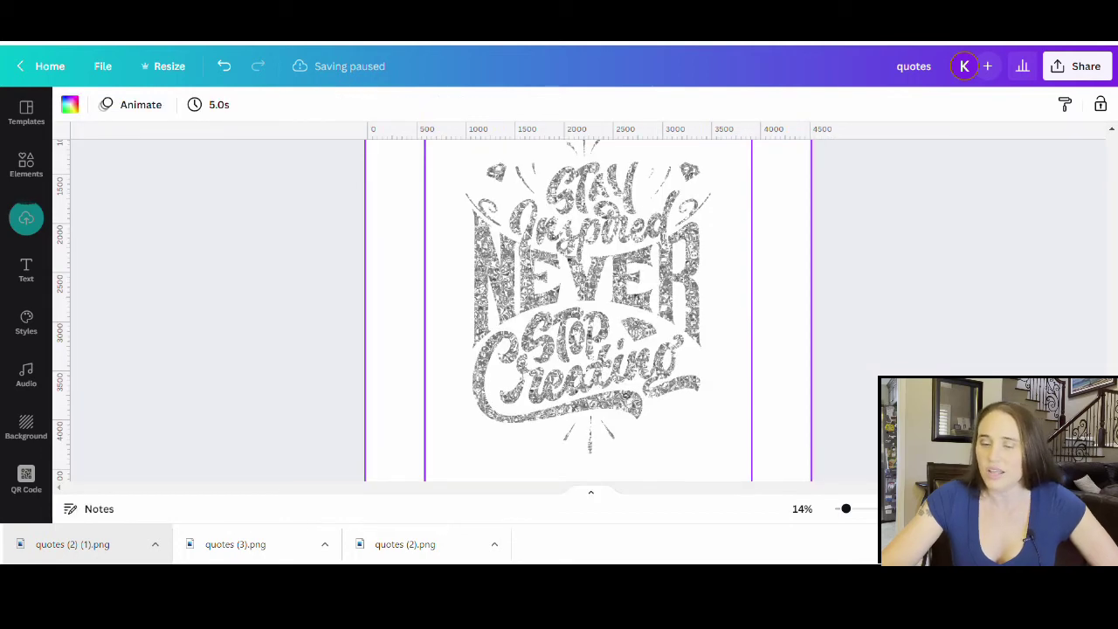
Step: Select the glitter quote image and bring up its Edit image effects
scroll(852, 306, "up", 2)
scroll(844, 317, "down", 2)
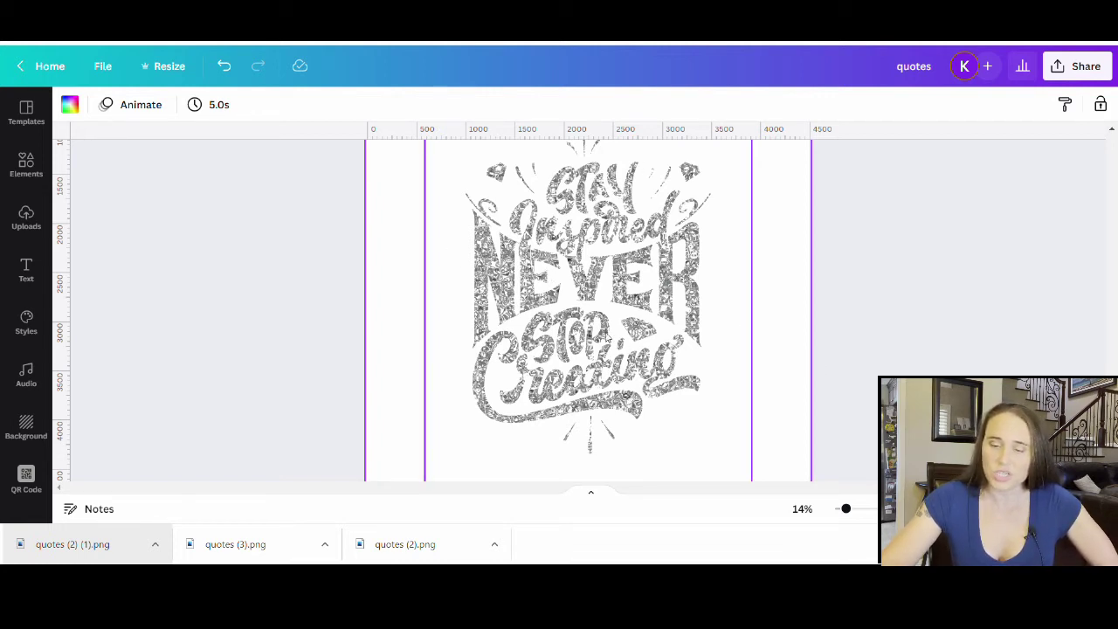
left_click(584, 298)
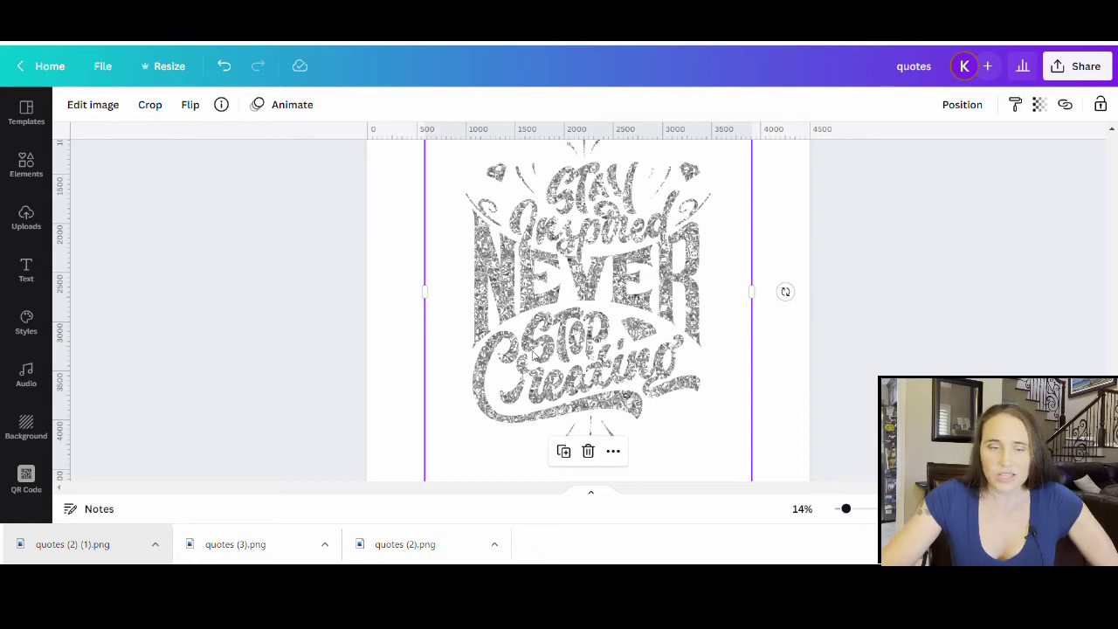
left_click(107, 105)
Step: Apply a black Glow shadow to the quote with blur 0, transparency 100 and size 18
left_click(179, 247)
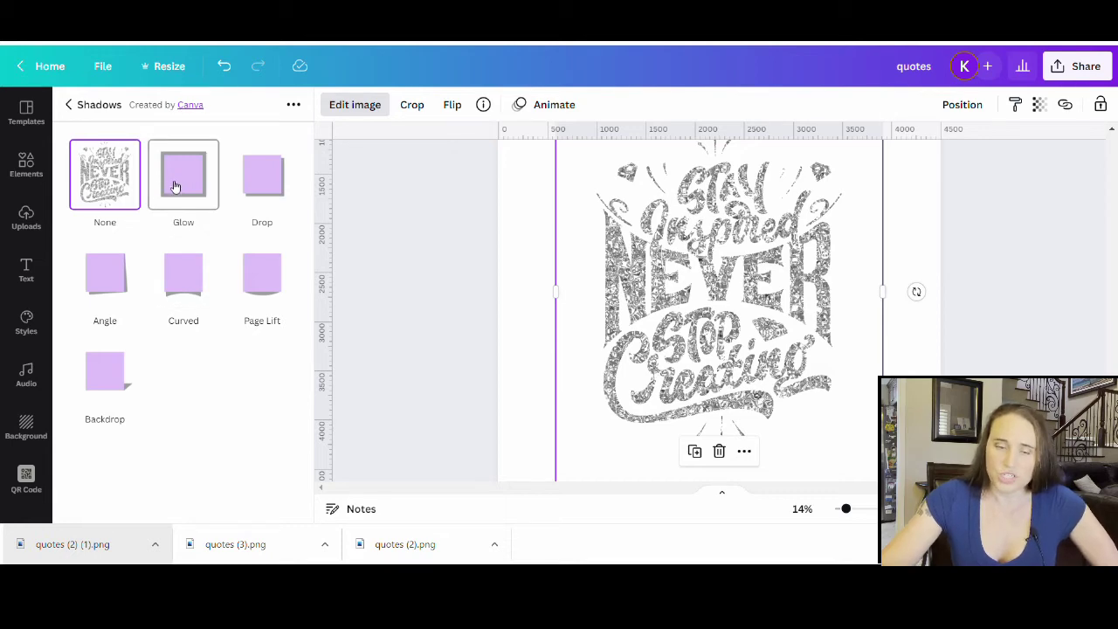
left_click(174, 186)
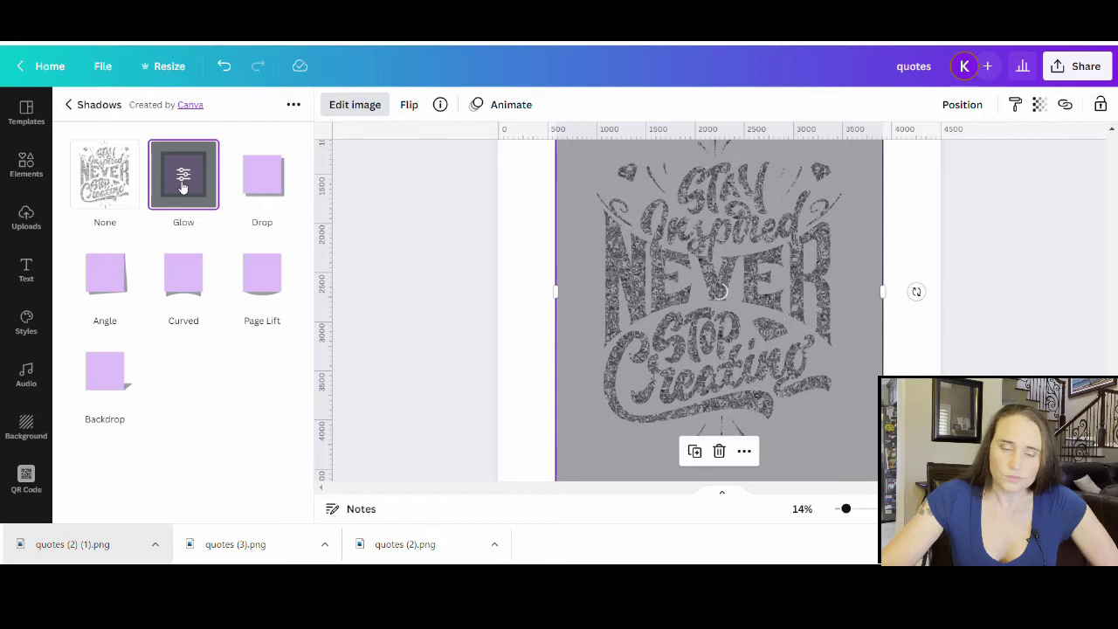
left_click(184, 179)
left_click_drag(132, 262, 70, 262)
left_click_drag(183, 216, 297, 216)
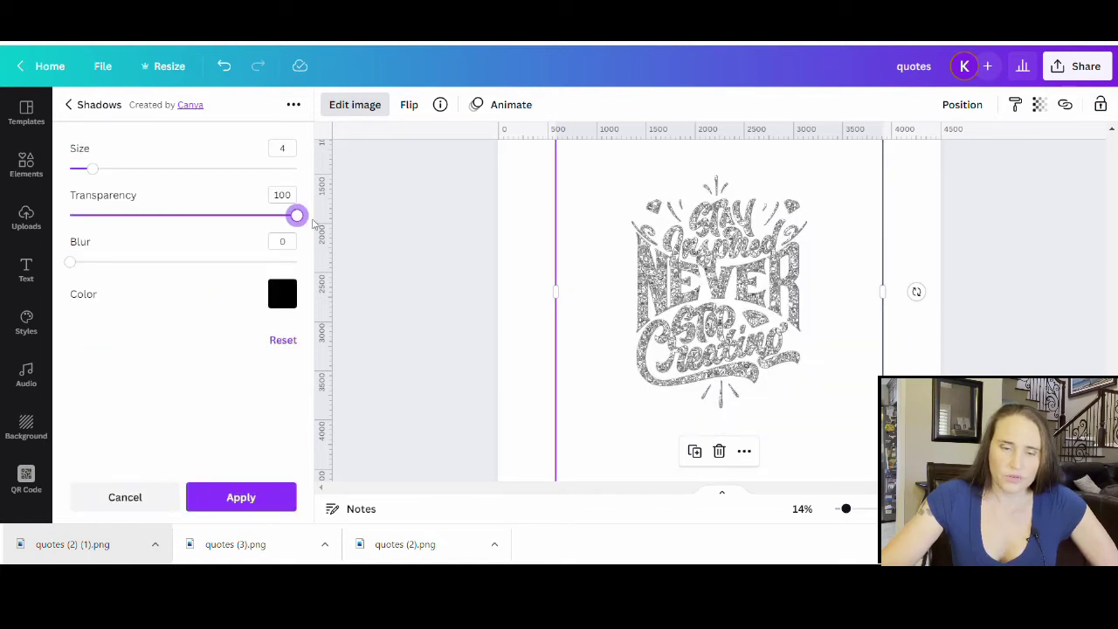
left_click_drag(180, 169, 173, 169)
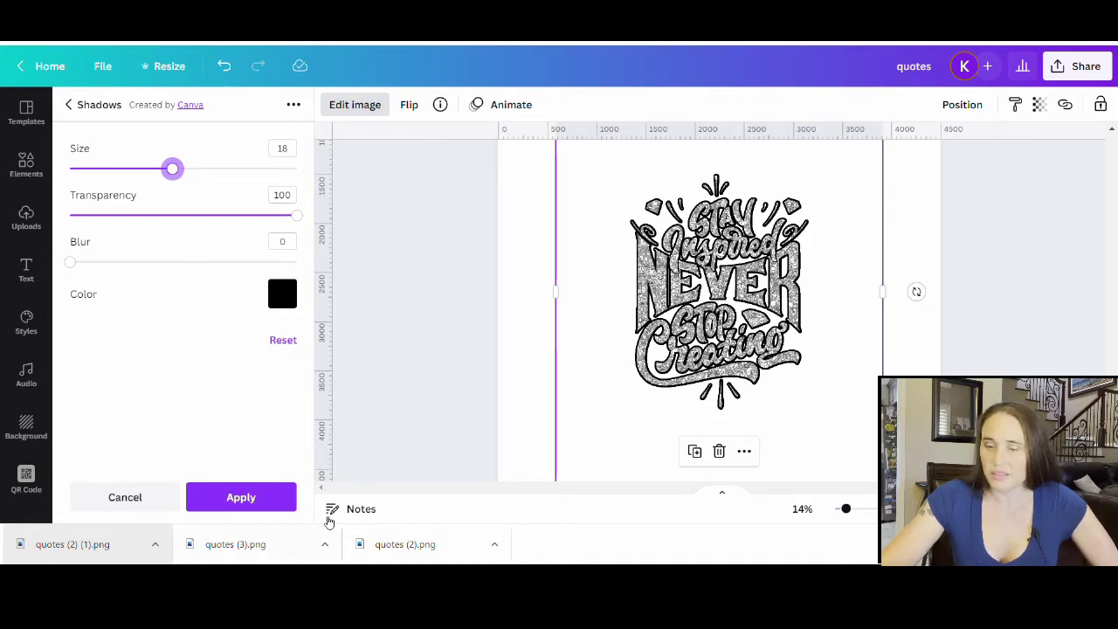
left_click(240, 497)
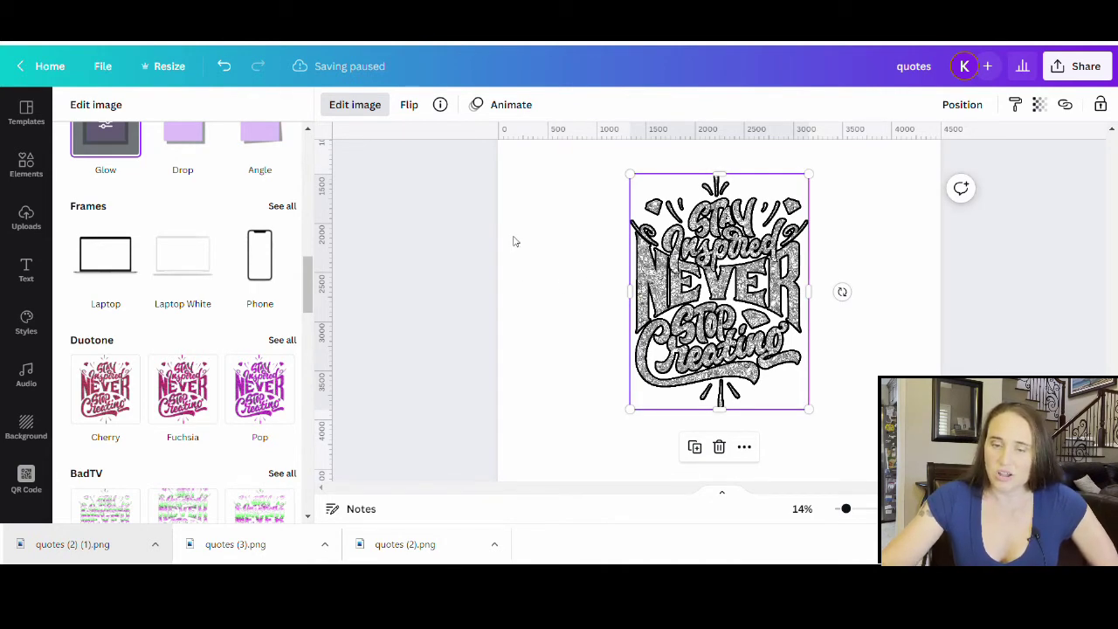
key("Escape")
Step: Change the page background colour to black
left_click(416, 229)
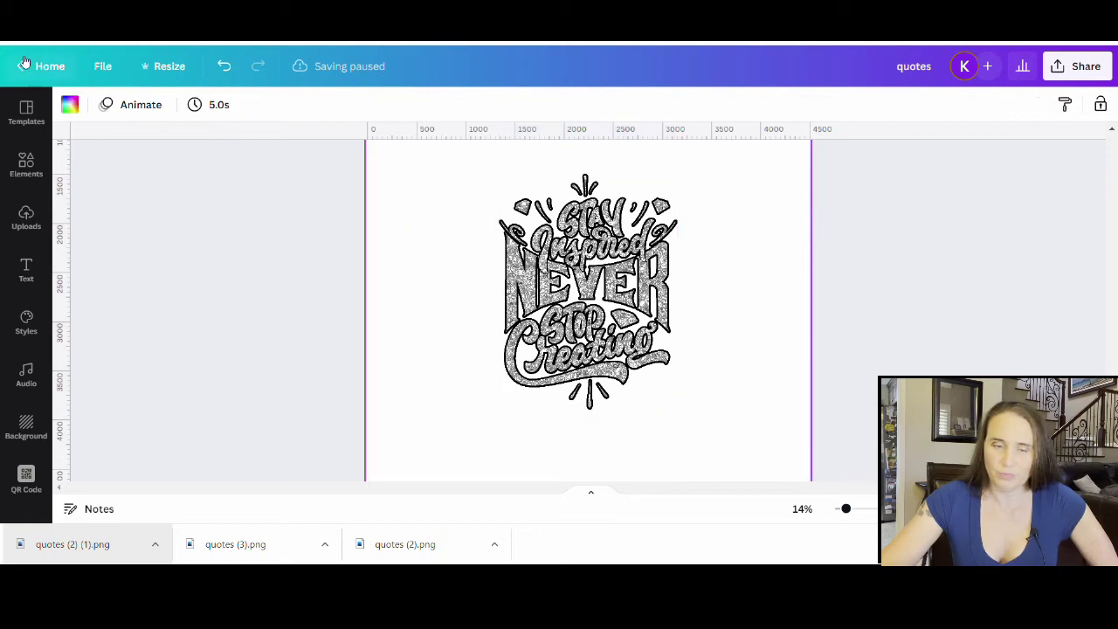
left_click(70, 104)
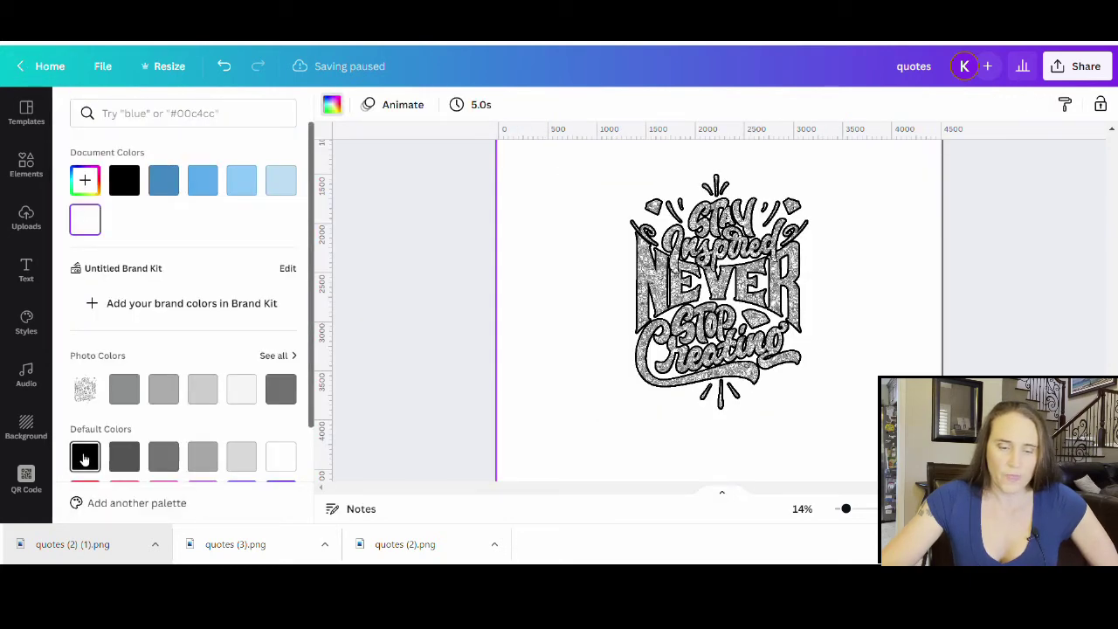
left_click(85, 456)
left_click(416, 307)
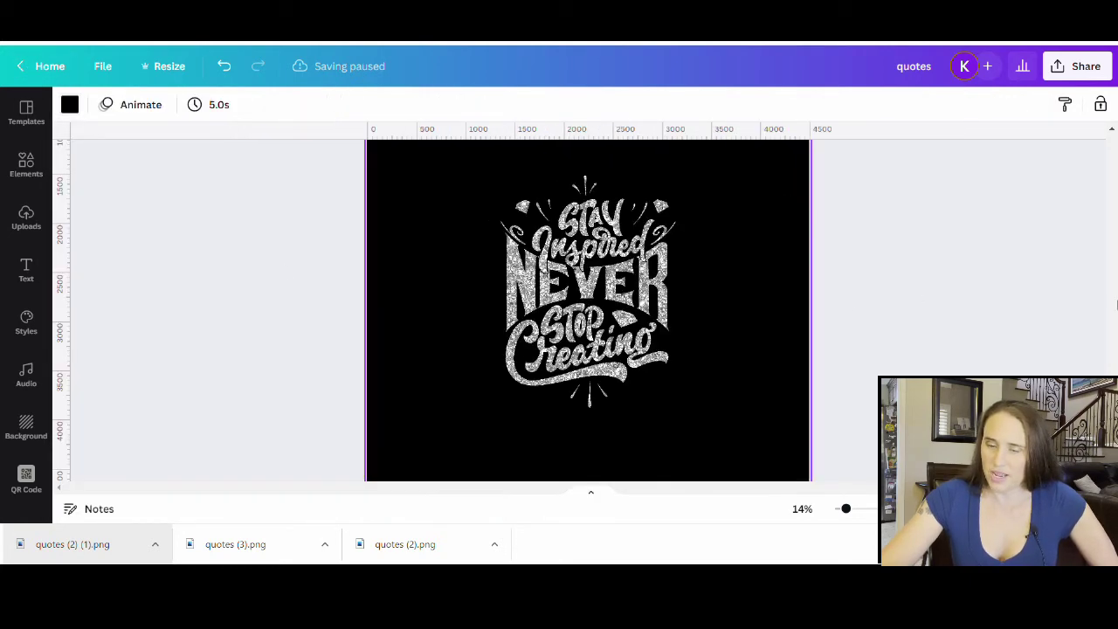
scroll(622, 360, "up", 1)
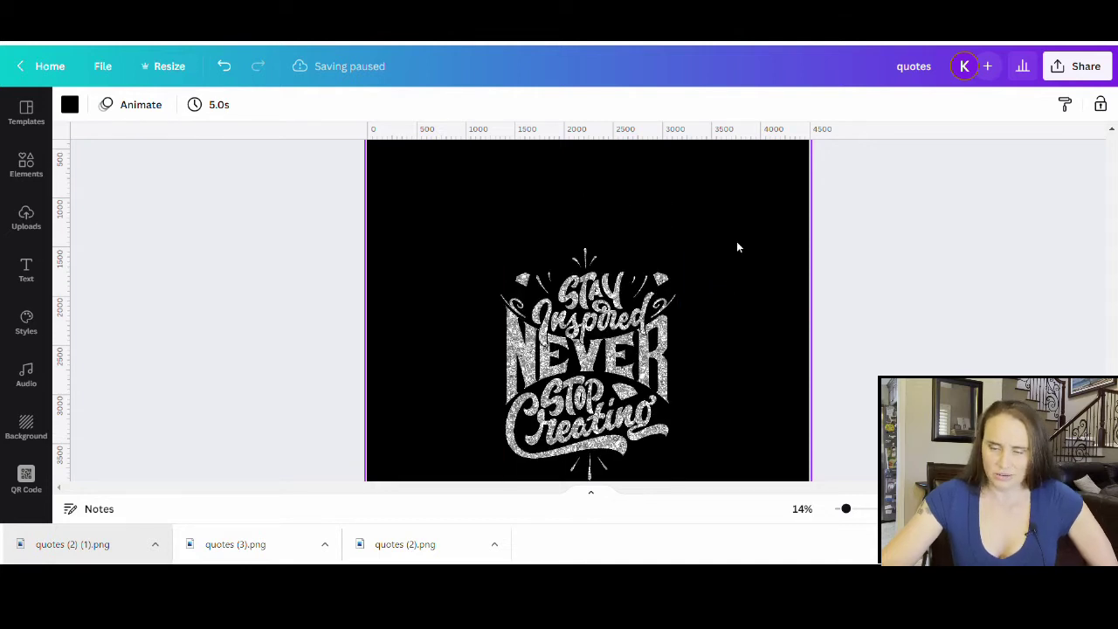
scroll(668, 277, "down", 2)
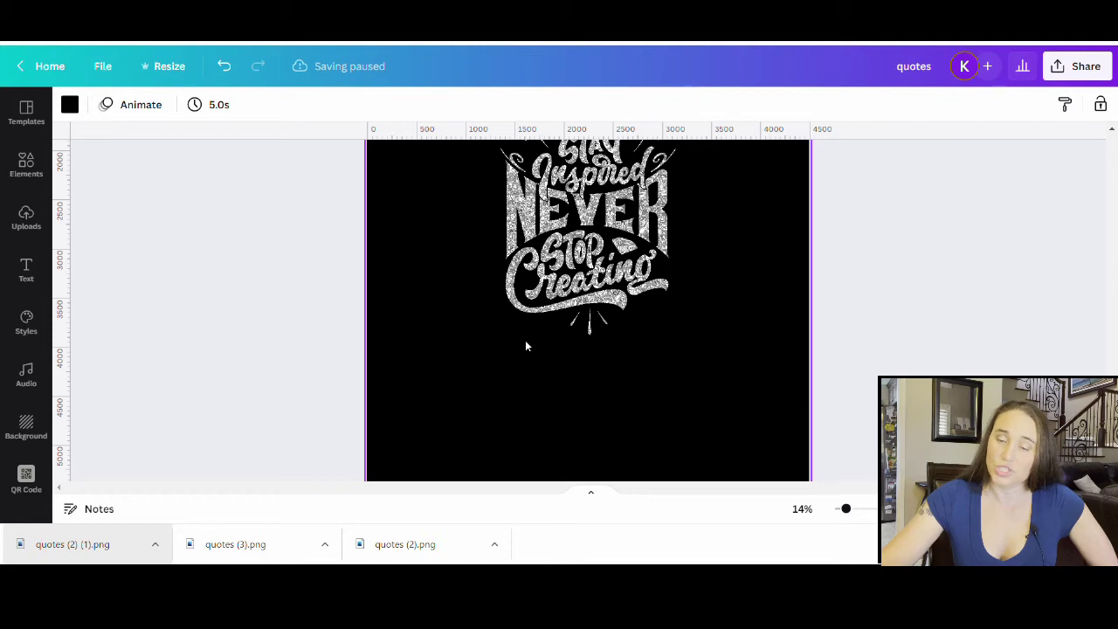
scroll(714, 338, "up", 2)
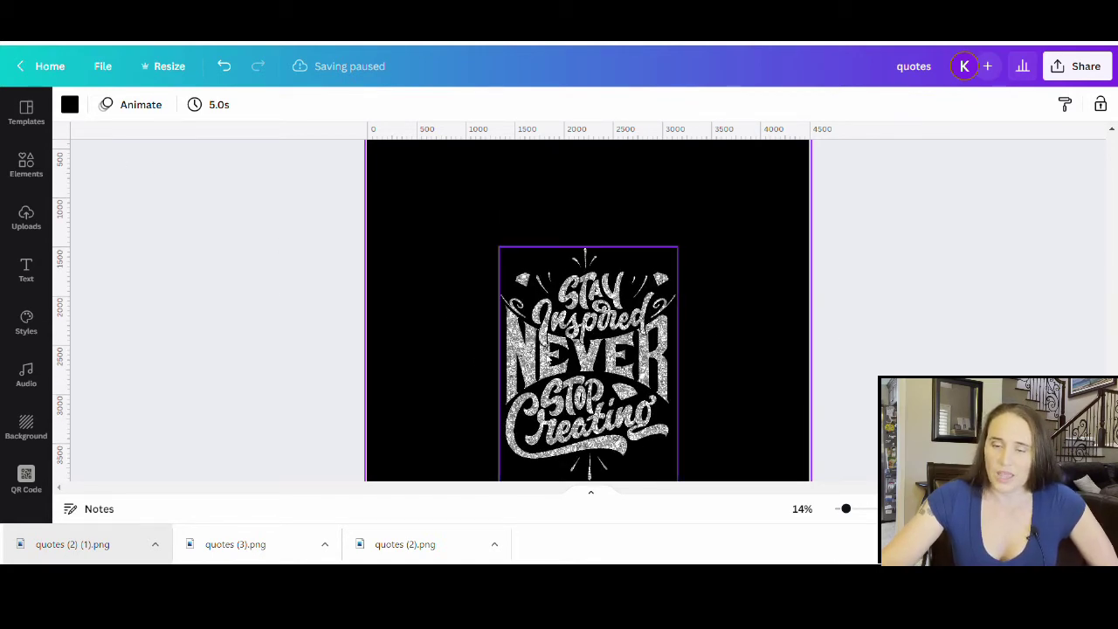
Step: Enlarge the glitter quote and centre it so it spans most of the page width
left_click_drag(549, 359, 453, 199)
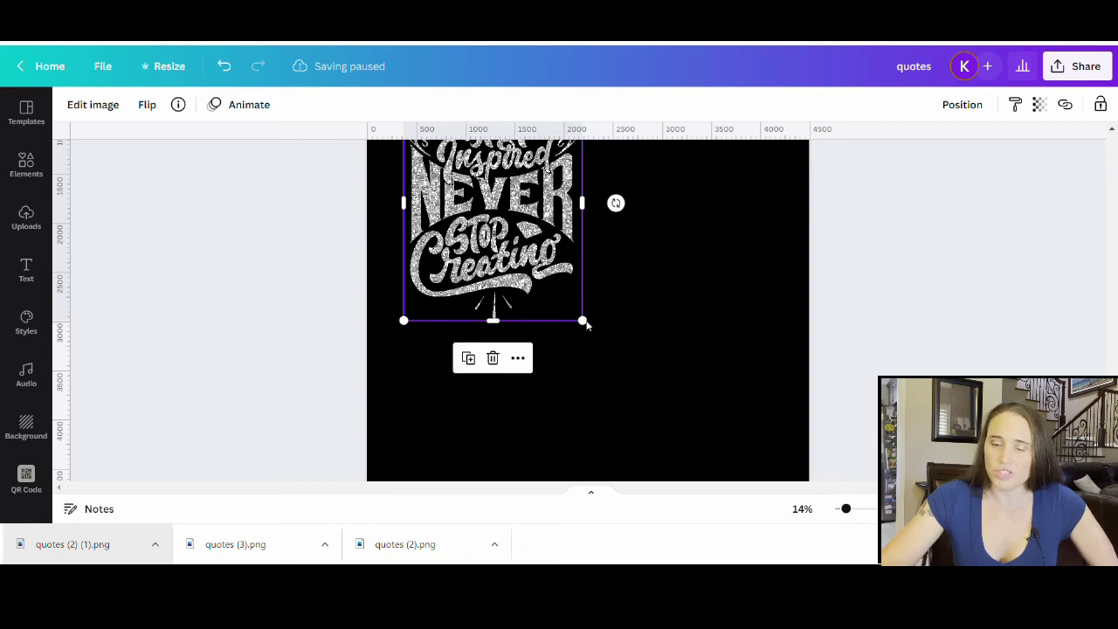
left_click_drag(584, 322, 761, 467)
scroll(521, 420, "up", 3)
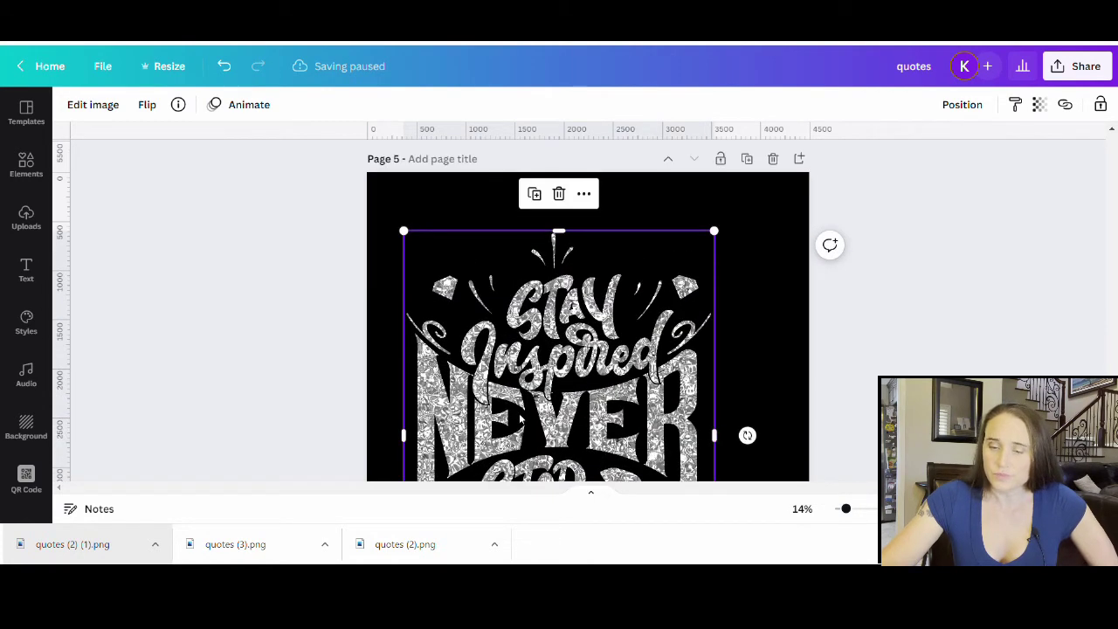
left_click_drag(521, 419, 550, 372)
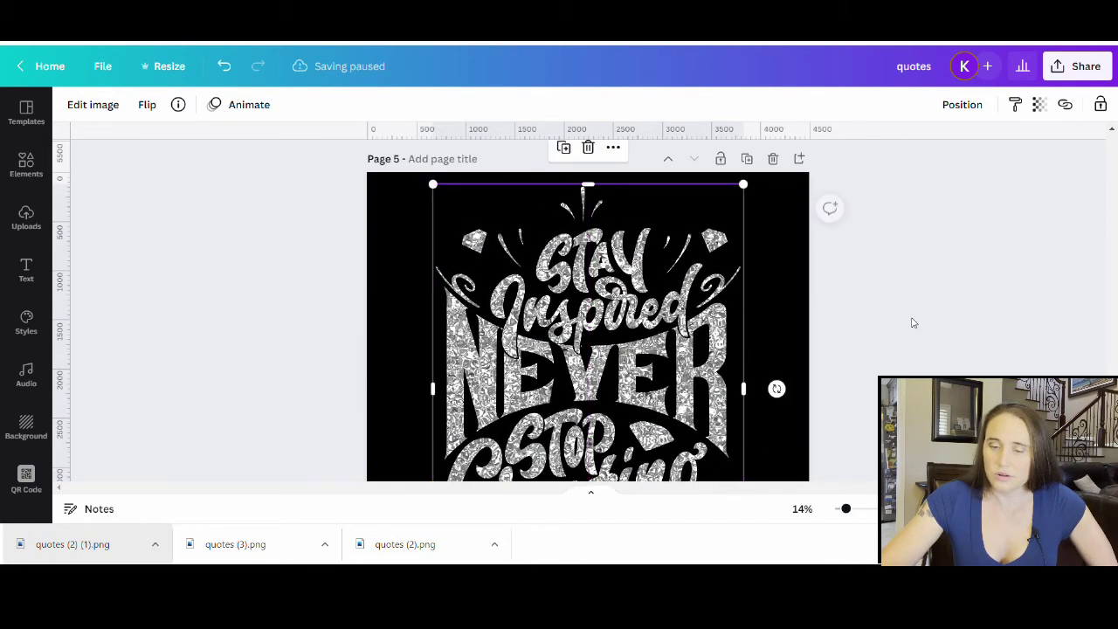
left_click(913, 323)
scroll(936, 242, "down", 2)
scroll(766, 270, "down", 5)
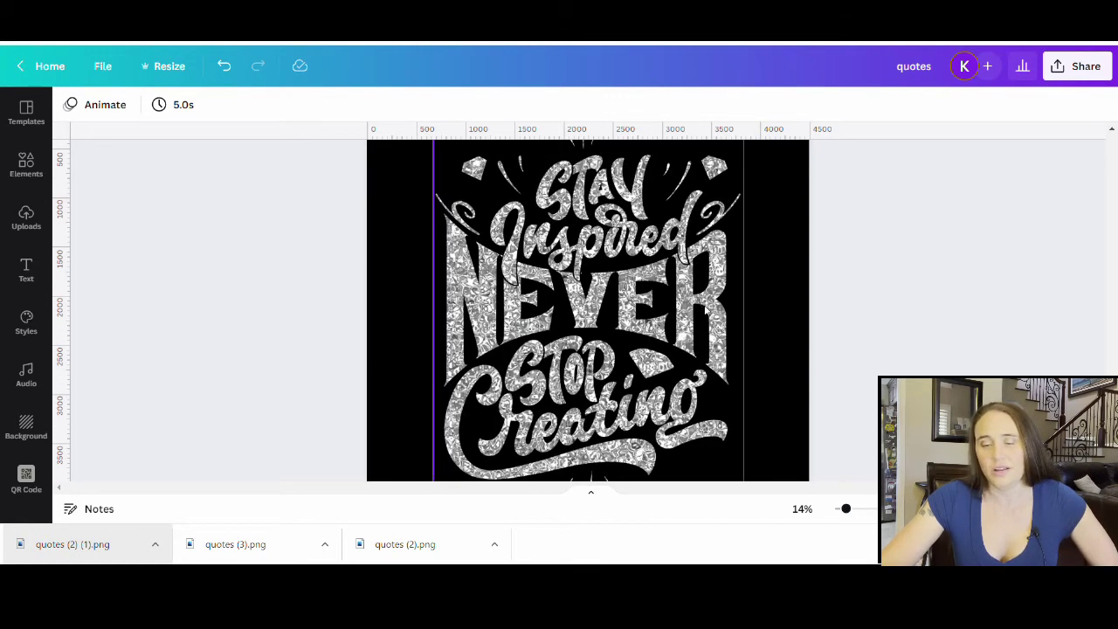
Step: Scroll up through the design to view Page 1's collage of white quote designs
scroll(706, 310, "up", 5)
scroll(699, 393, "down", 2)
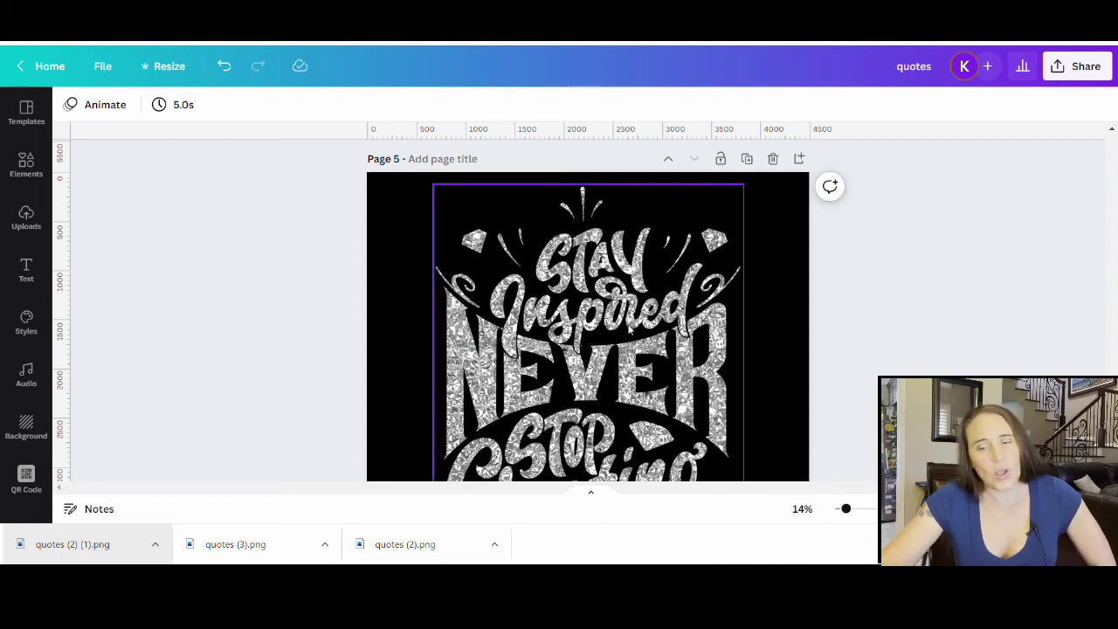
scroll(869, 393, "down", 3)
scroll(870, 393, "up", 8)
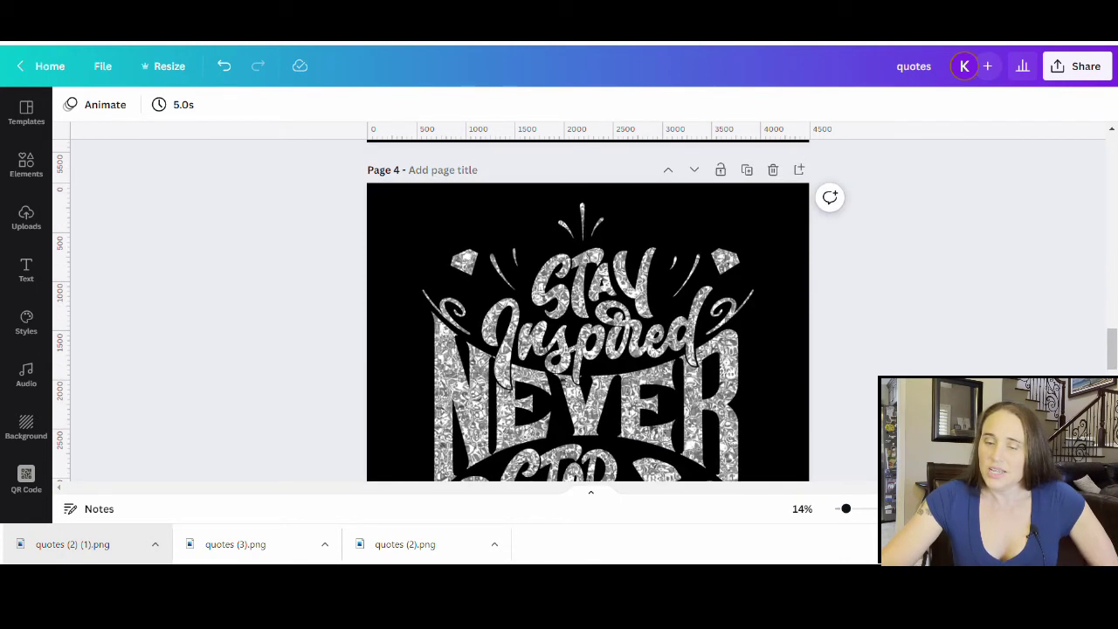
scroll(588, 311, "up", 5)
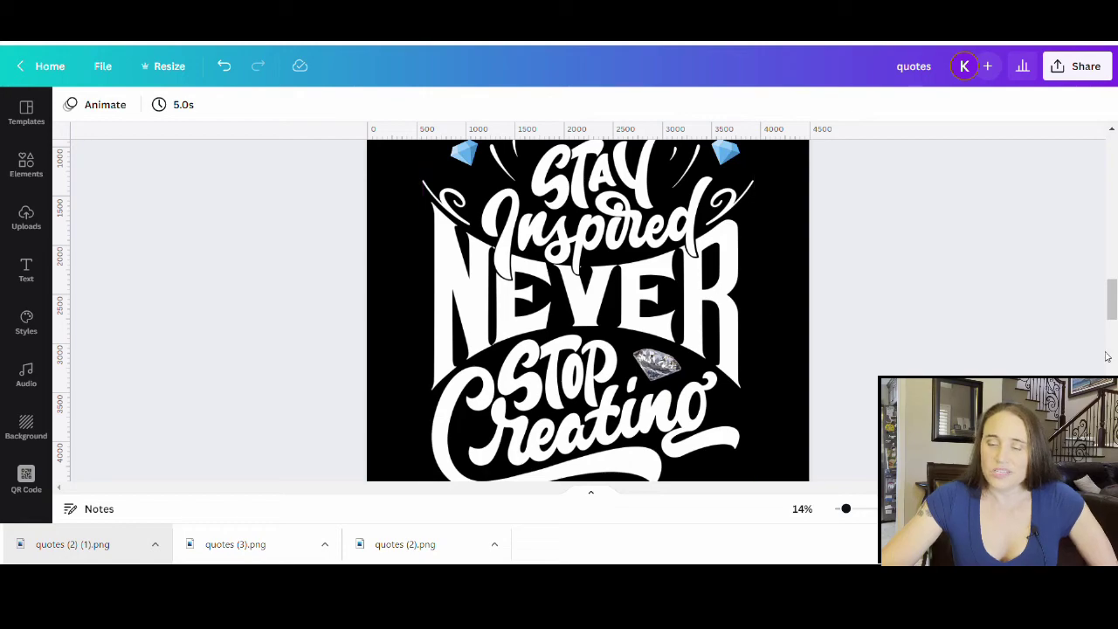
scroll(588, 311, "up", 2)
scroll(786, 346, "up", 10)
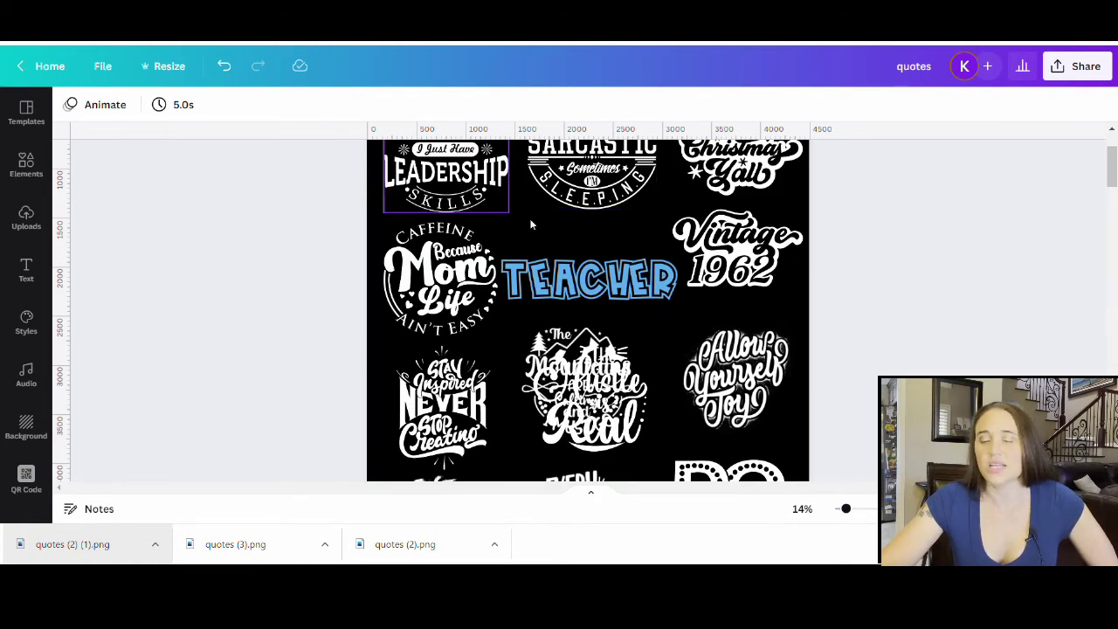
scroll(530, 225, "up", 2)
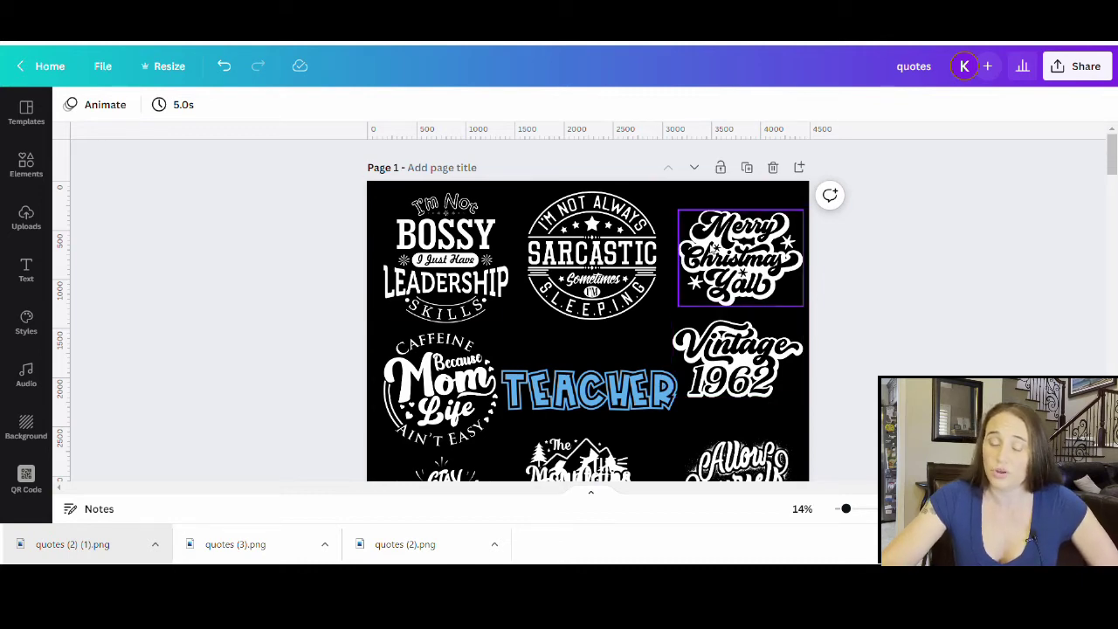
scroll(594, 262, "down", 3)
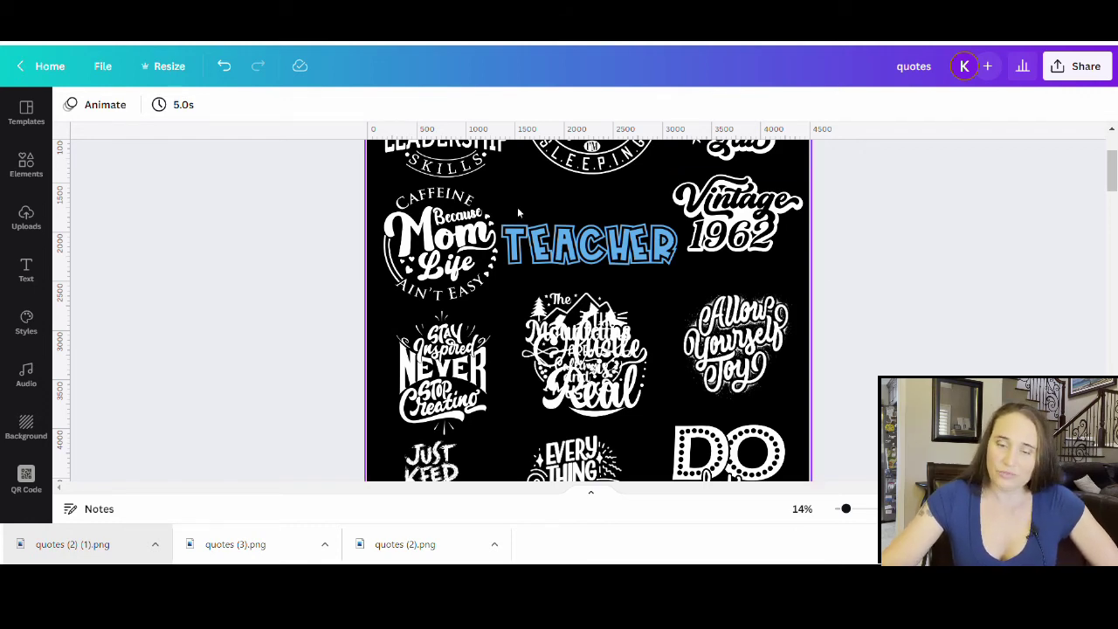
scroll(612, 332, "up", 3)
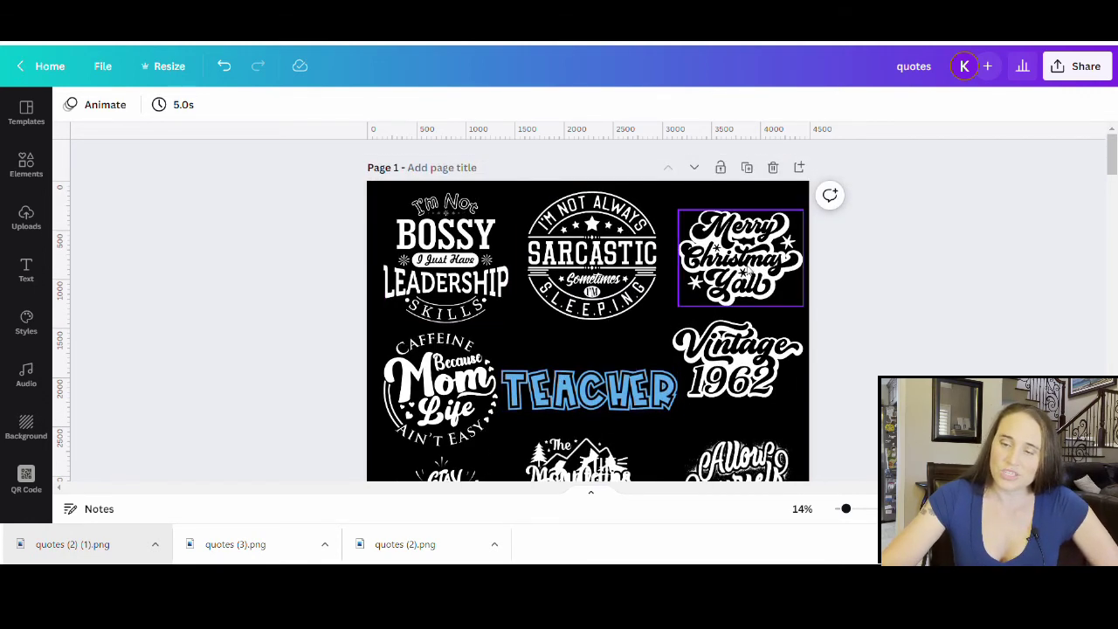